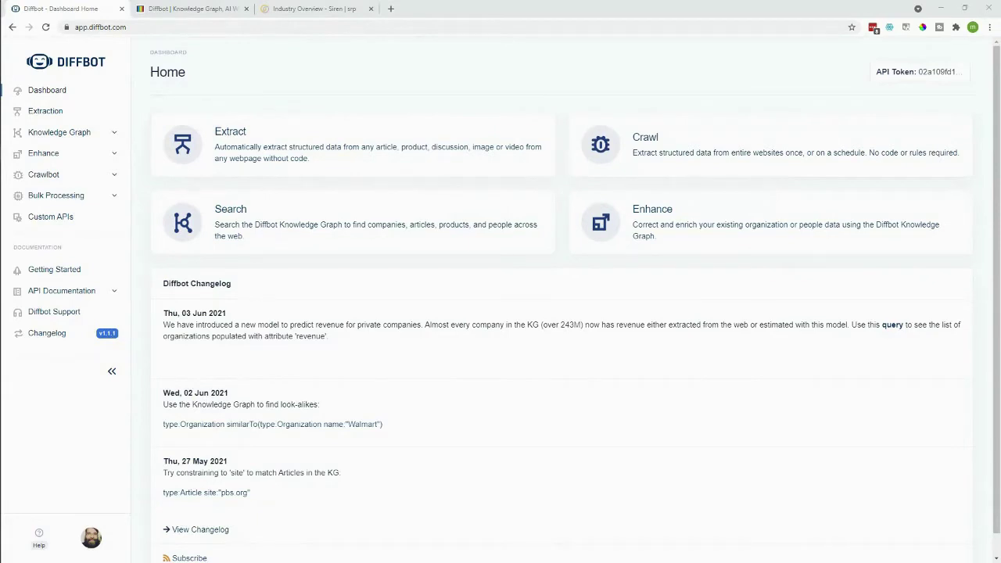
- Open the Knowledge Graph search, look over the other entity types, run a search for Organization entities, and highlight the previewed query
left_click(113, 133)
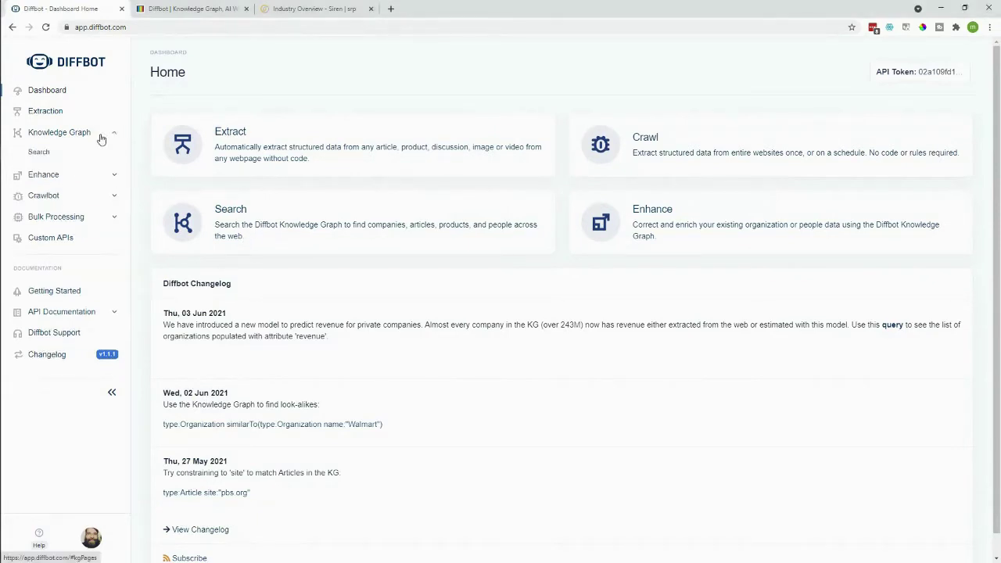
left_click(43, 152)
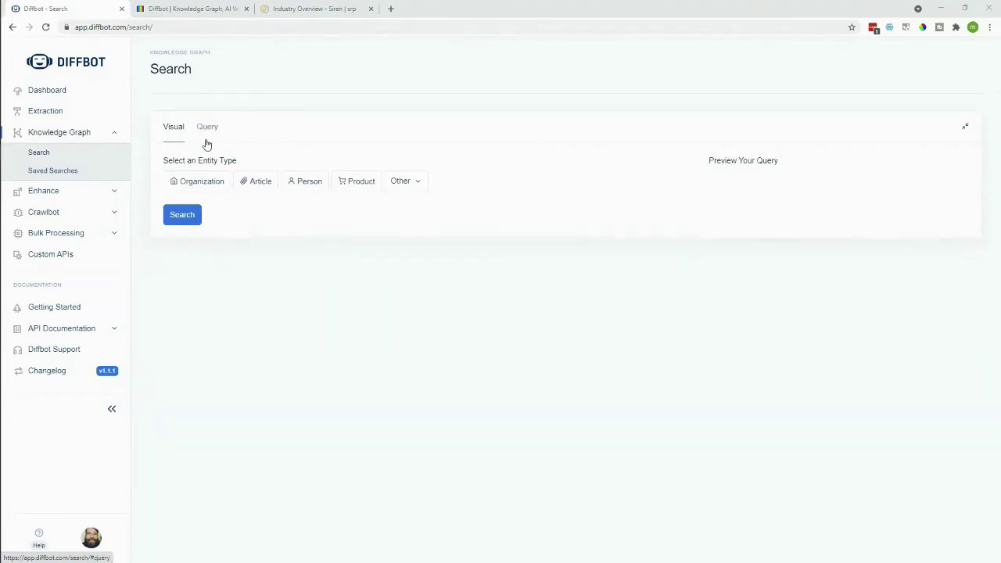
left_click(207, 183)
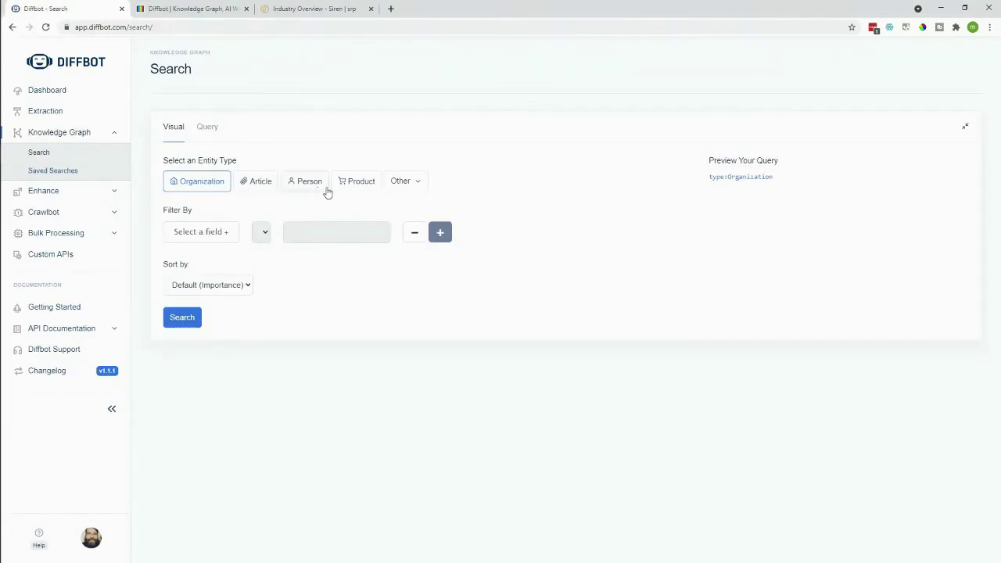
left_click(410, 185)
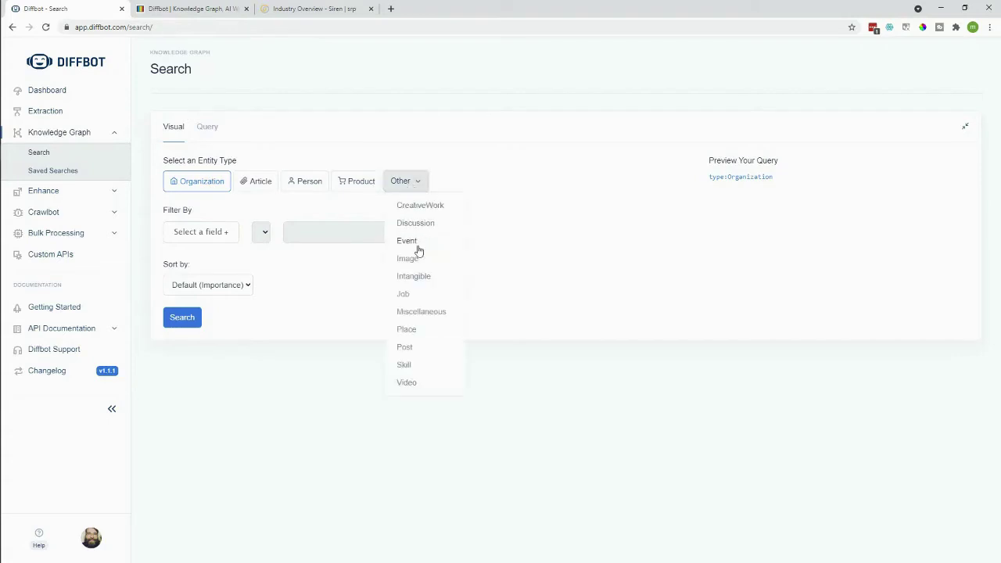
left_click(362, 318)
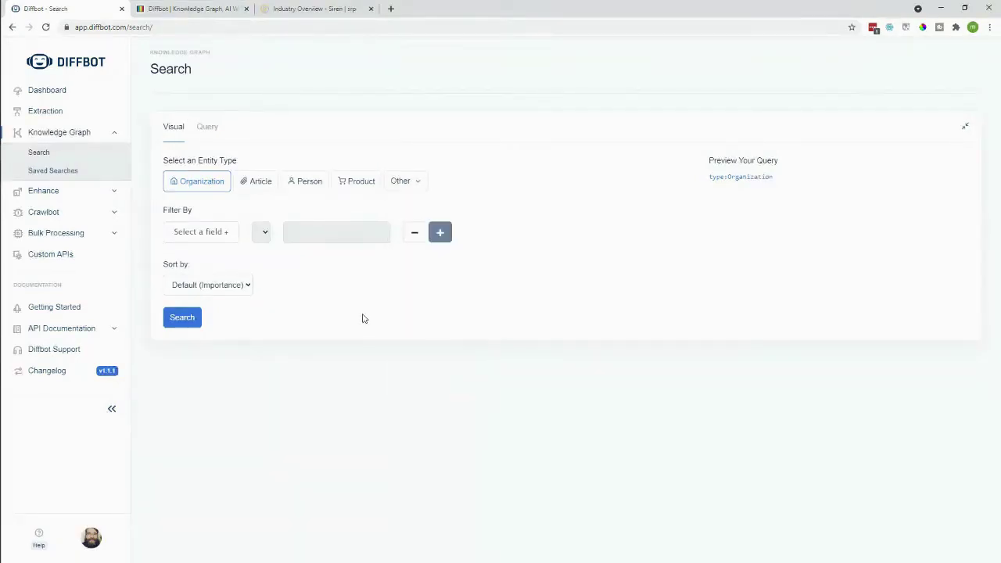
left_click(173, 319)
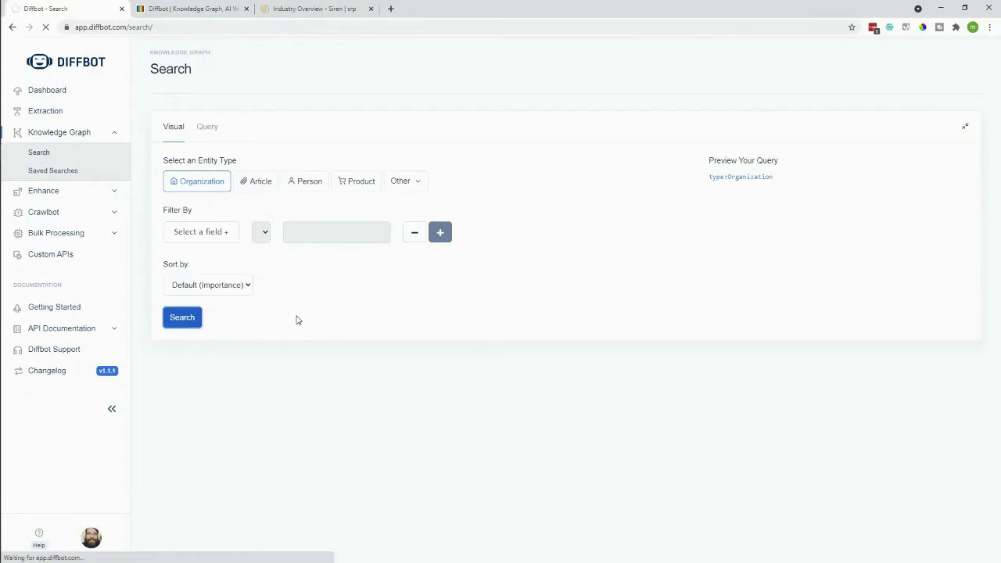
left_click_drag(787, 177, 708, 180)
triple_click(708, 178)
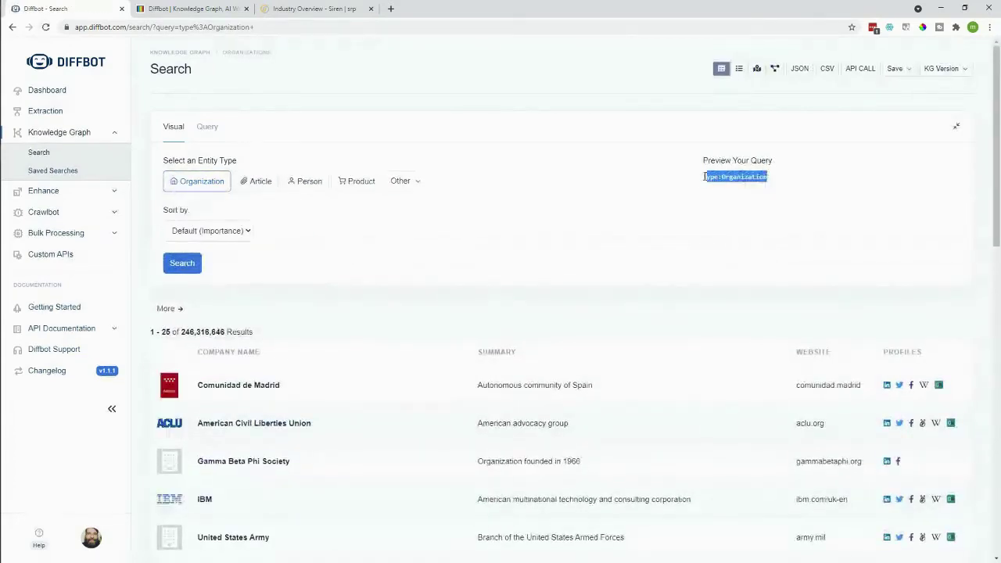
left_click(639, 213)
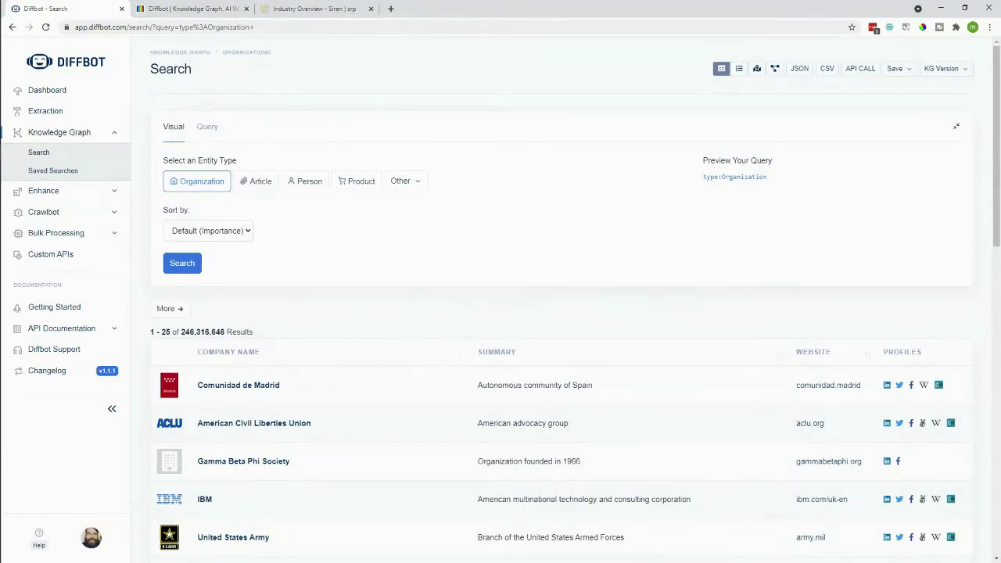
- Look through all available organization filter fields and add an industries filter set to Shoe Brands
left_click(195, 184)
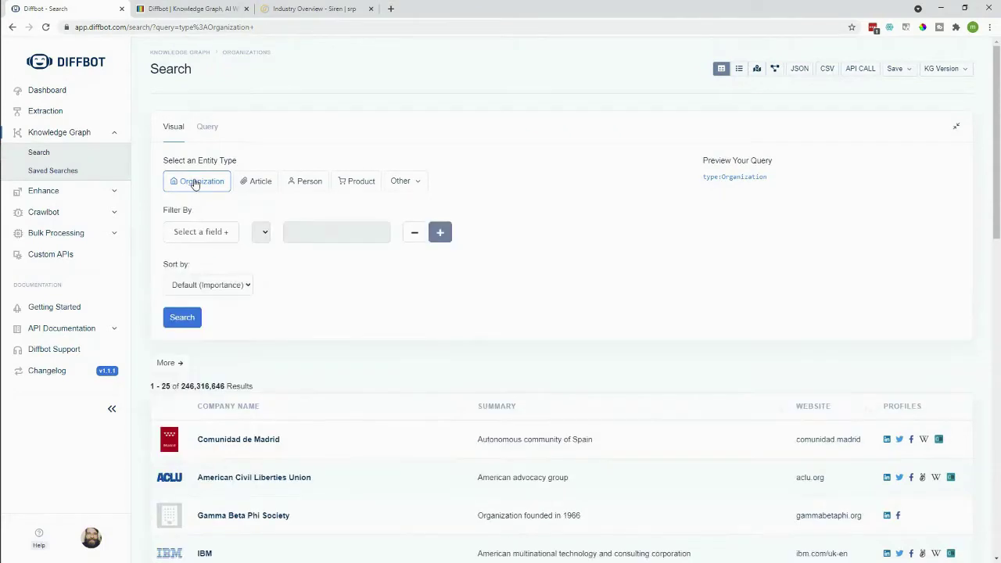
left_click(222, 233)
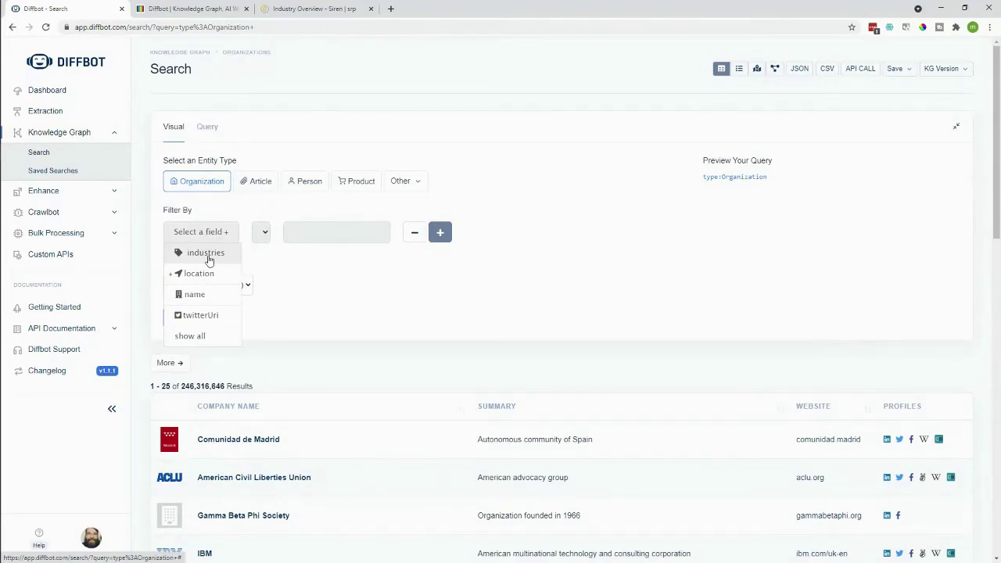
left_click(192, 335)
scroll(221, 440, "down", 3)
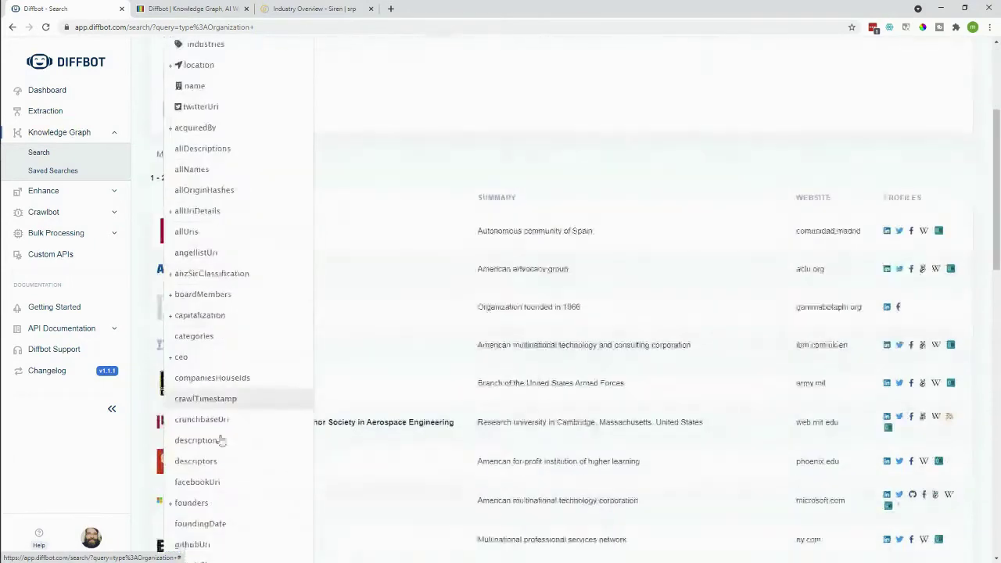
scroll(264, 282, "down", 3)
scroll(261, 287, "up", 5)
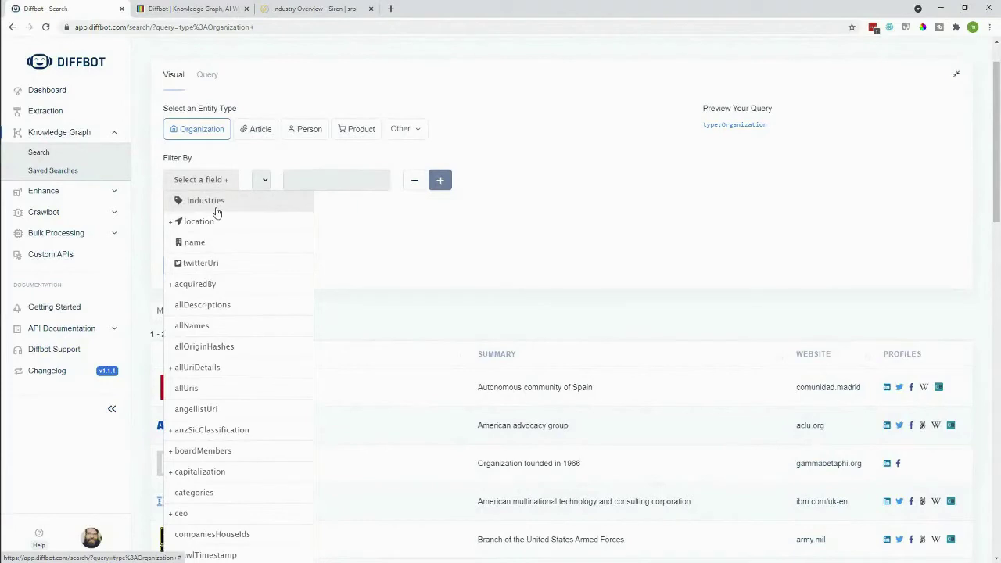
left_click(218, 210)
left_click(299, 188)
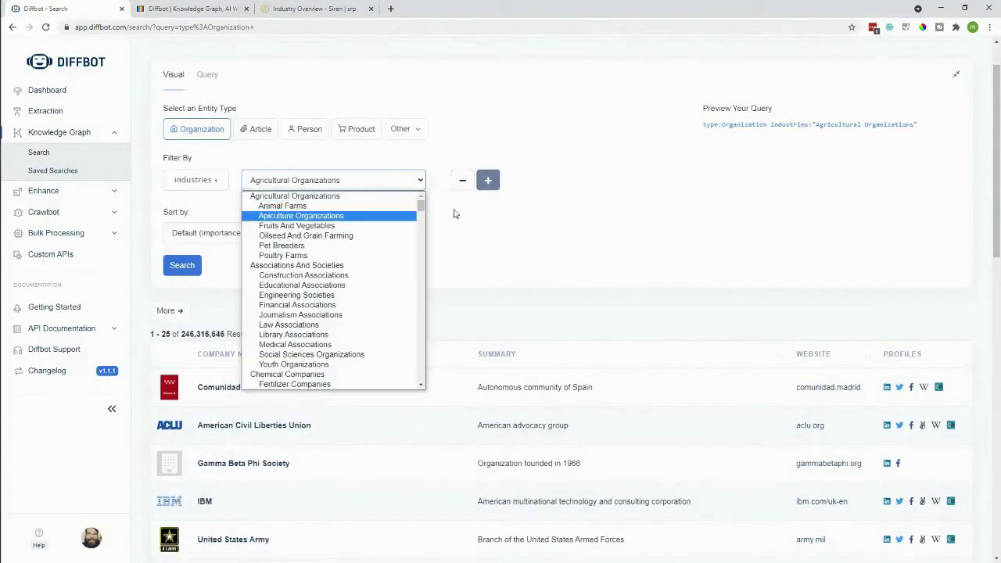
type("shoe")
left_click(320, 384)
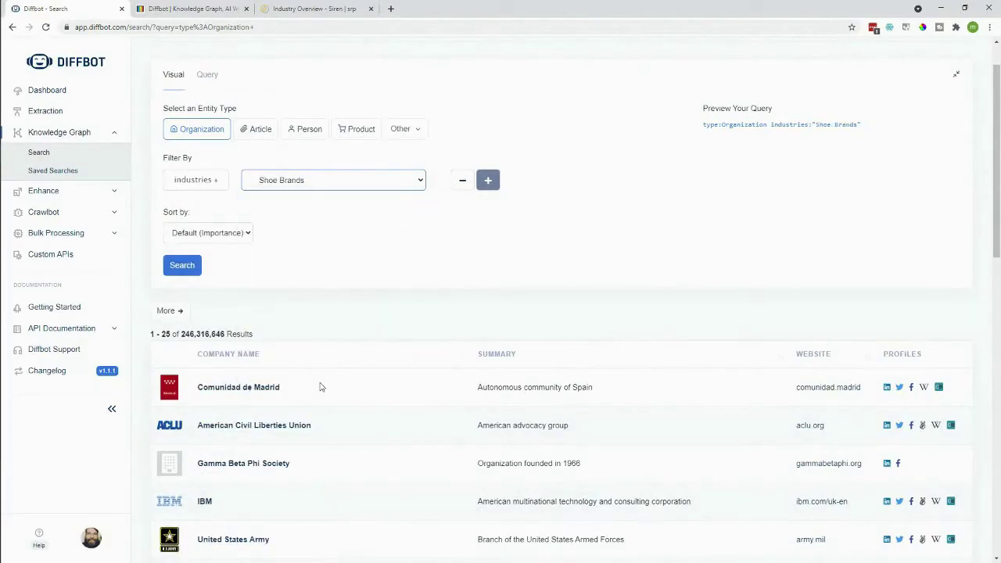
- Add a second filter where location.country.name contains Canada, and run the search
left_click(488, 180)
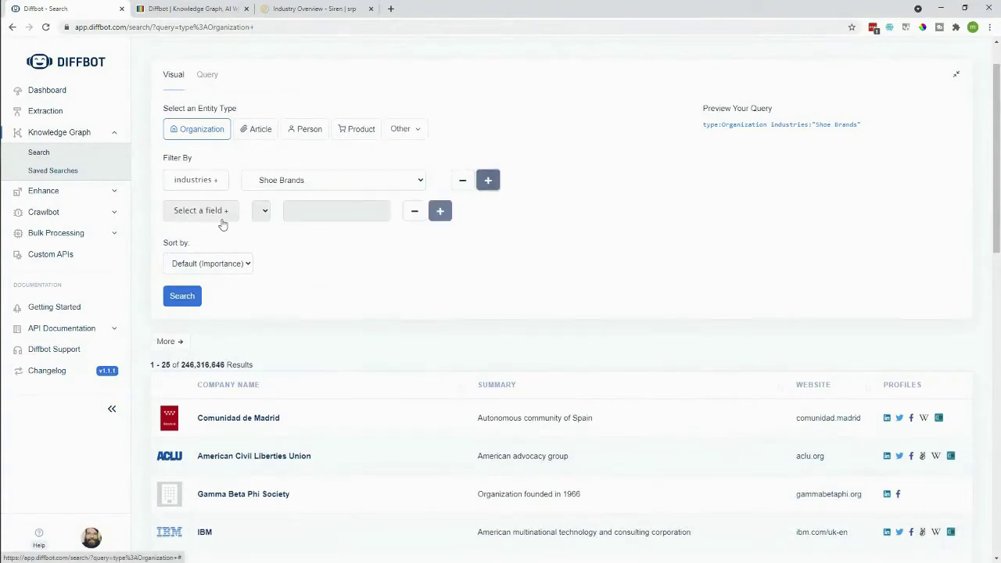
left_click(208, 211)
mouse_move(208, 258)
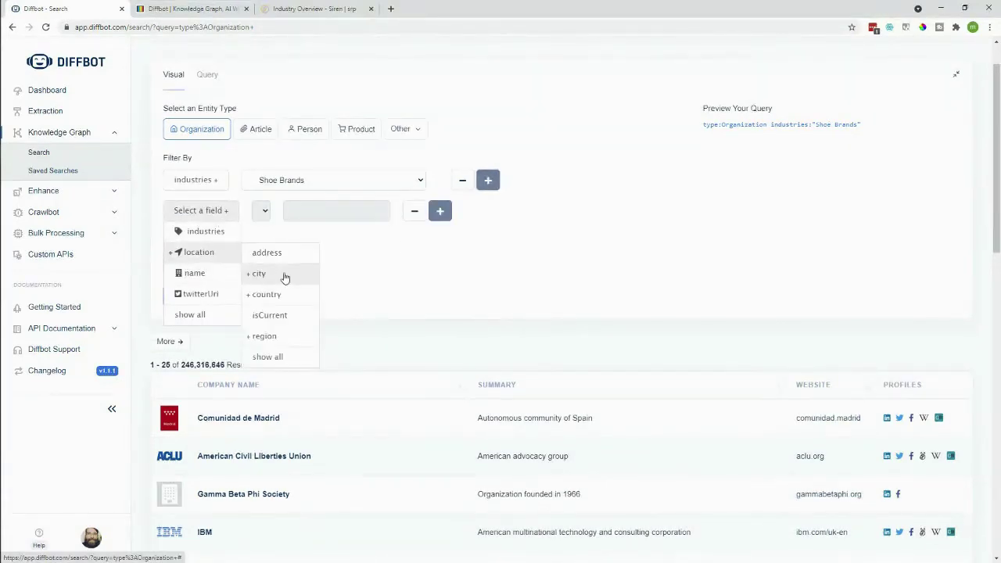
mouse_move(270, 294)
left_click(349, 294)
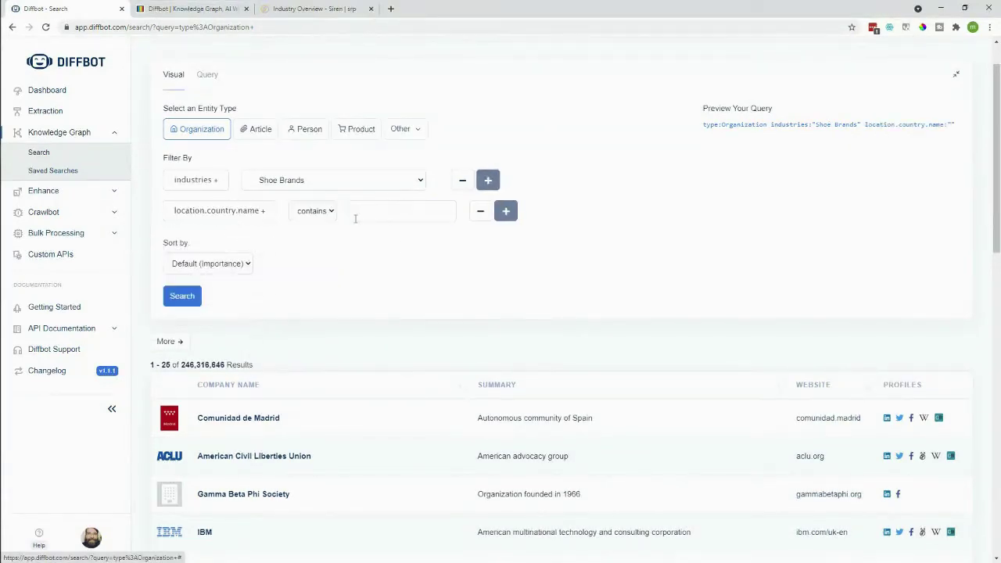
left_click(355, 219)
type("Canada")
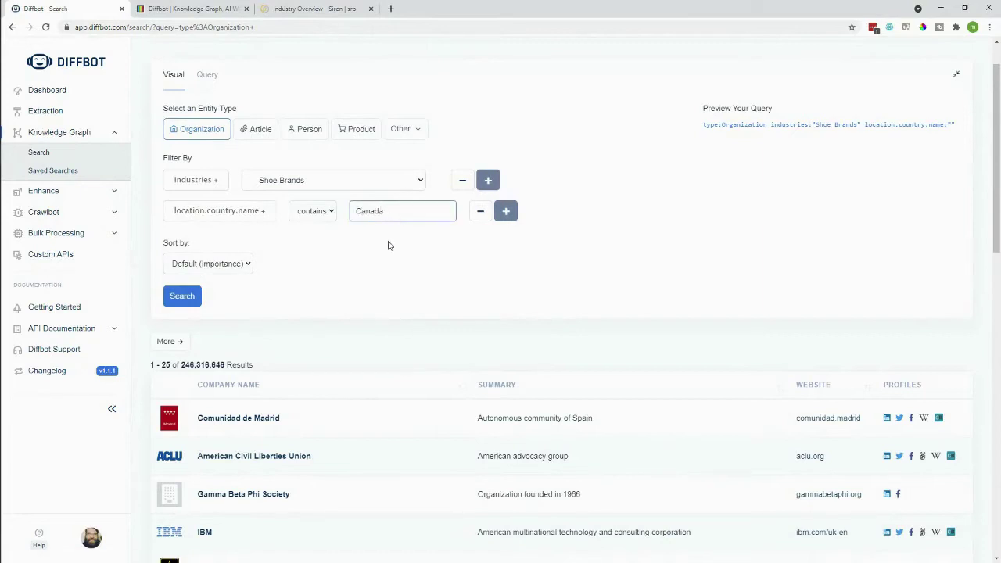
key("Return")
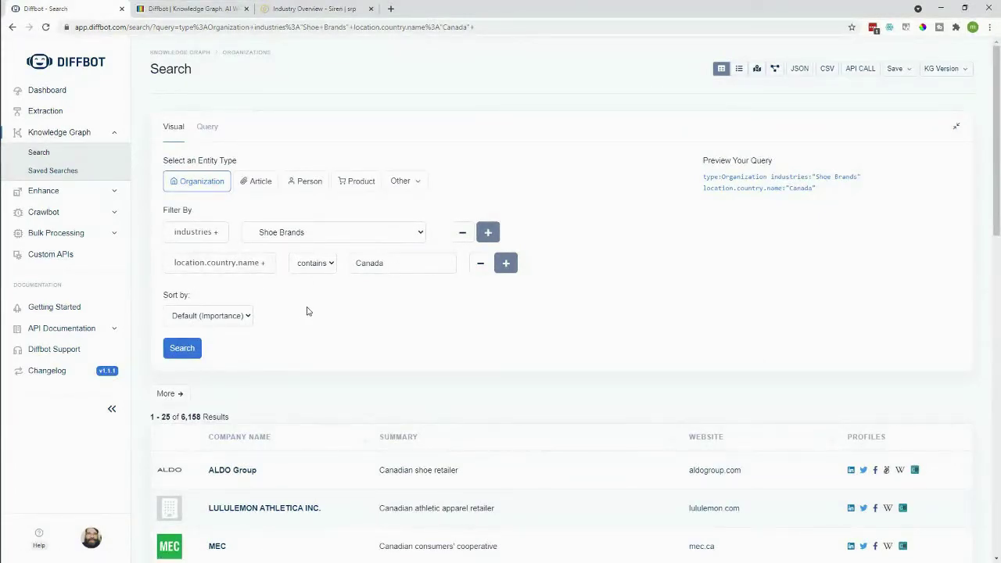
- Open the ALDO Group result and review its founding date, subsidiaries, tweets, key people, technologies and articles
left_click(229, 471)
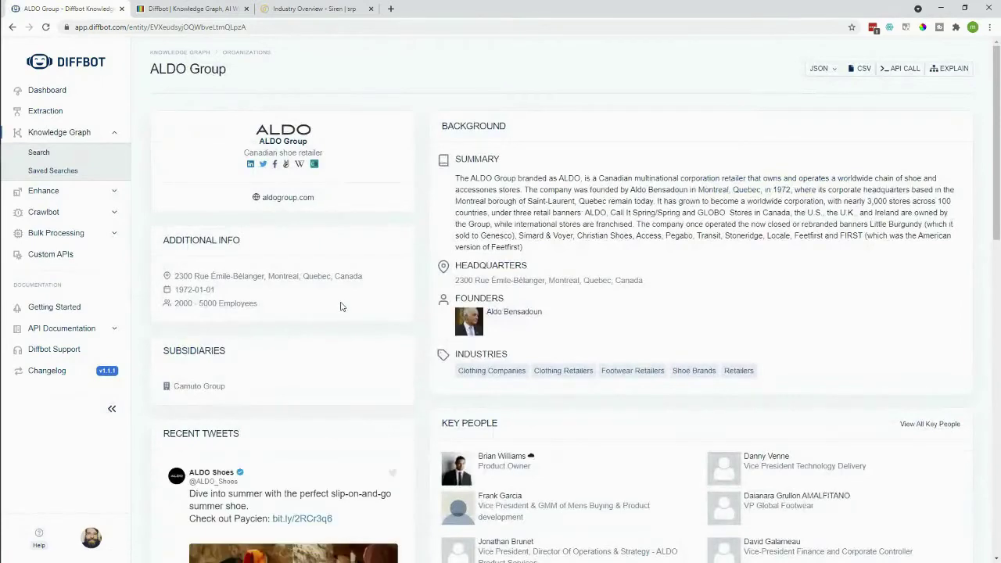
scroll(347, 266, "down", 1)
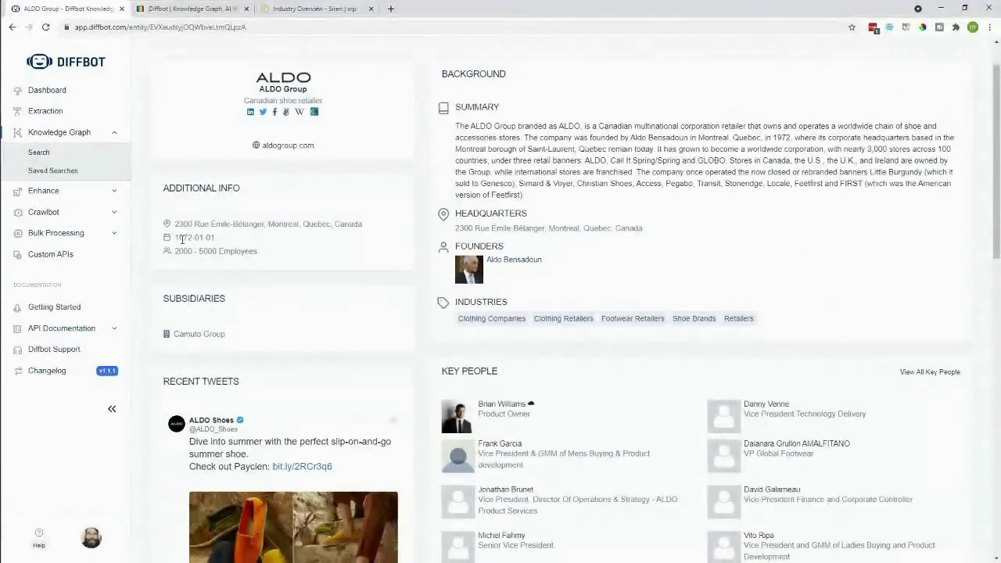
left_click_drag(175, 237, 236, 243)
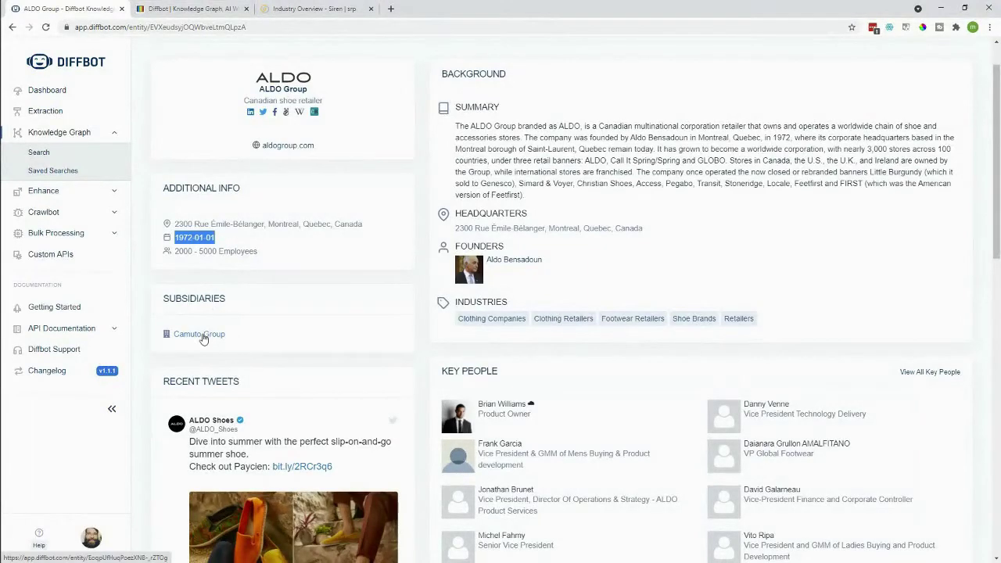
scroll(389, 278, "down", 3)
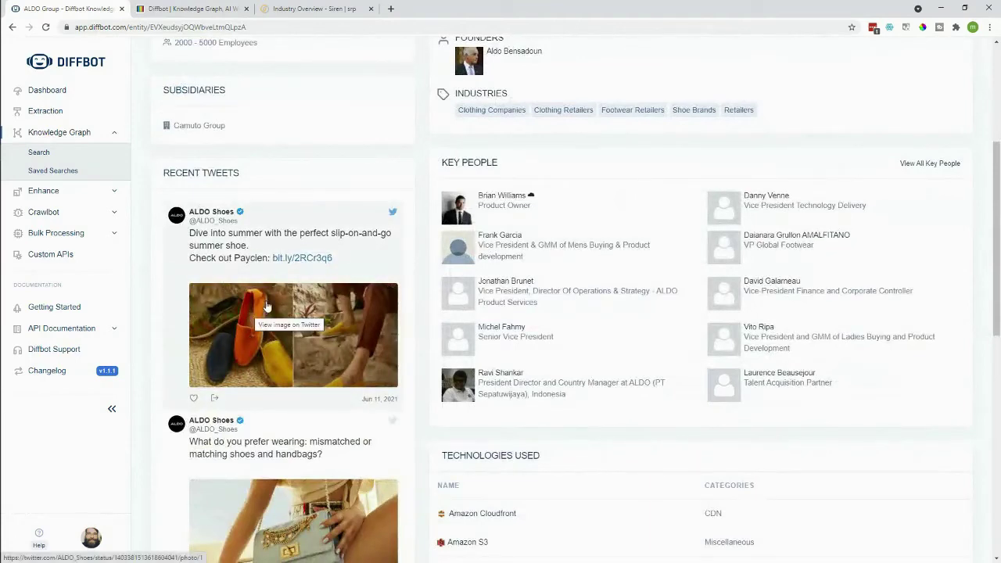
scroll(255, 325, "down", 3)
scroll(550, 349, "down", 3)
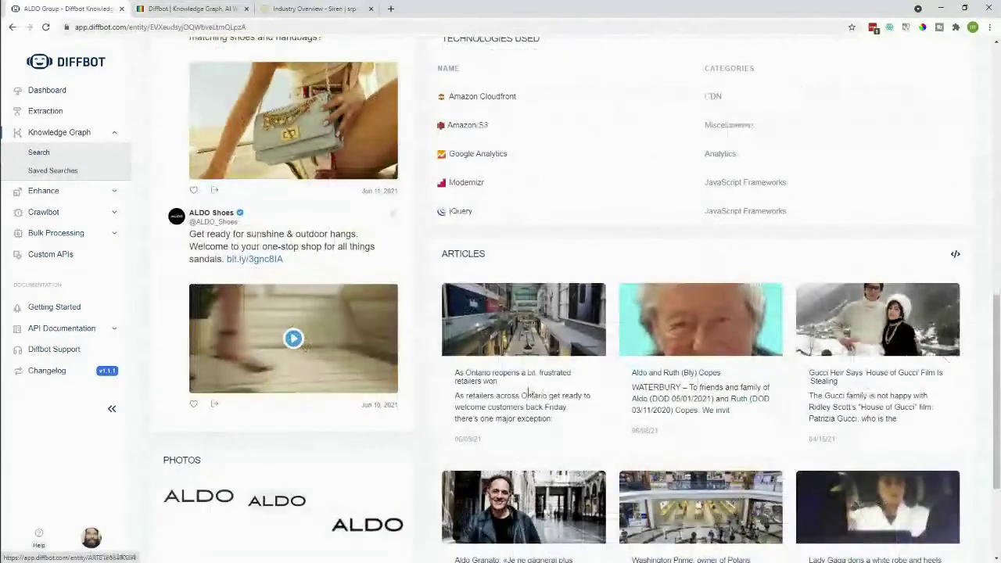
scroll(860, 379, "down", 2)
scroll(833, 442, "up", 2)
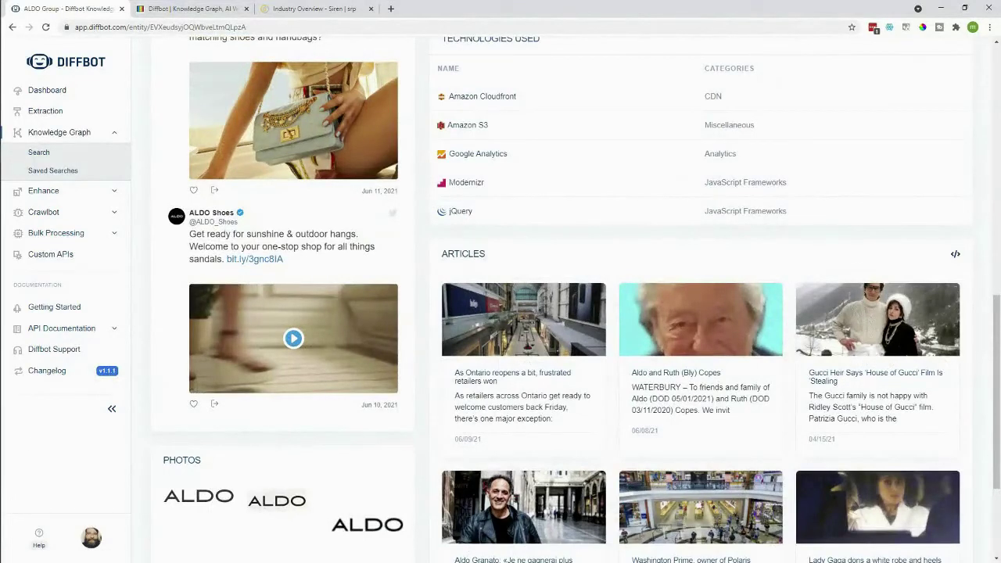
scroll(915, 319, "up", 10)
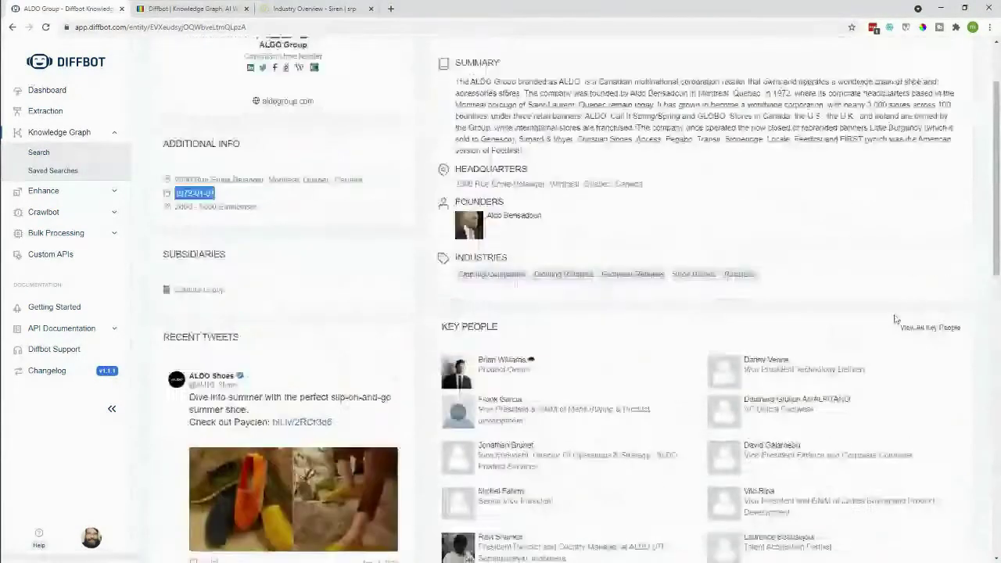
- View ALDO Group's Extended JSON and find the occurrences of "explicit" in it
left_click(821, 69)
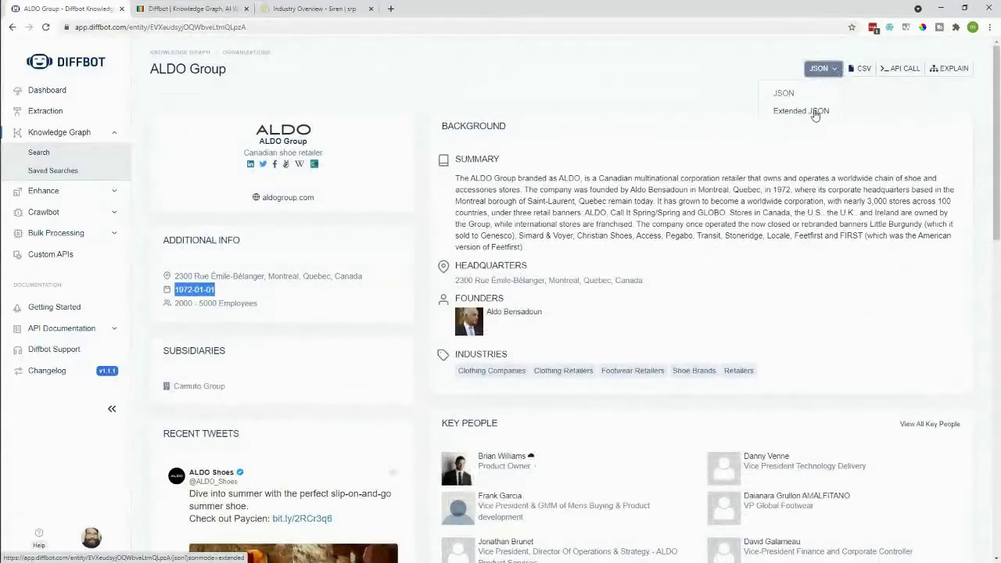
left_click(813, 111)
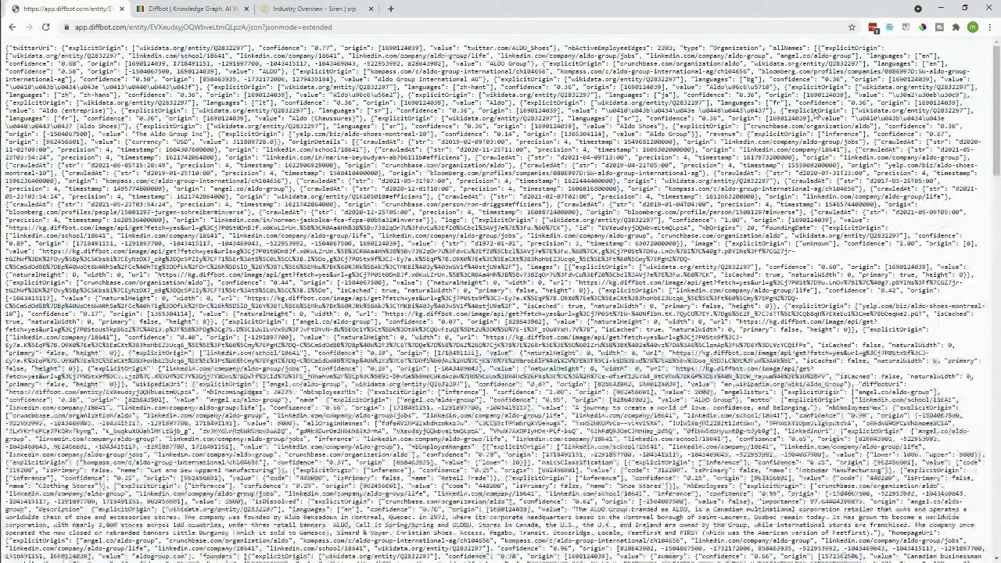
key("ctrl+f")
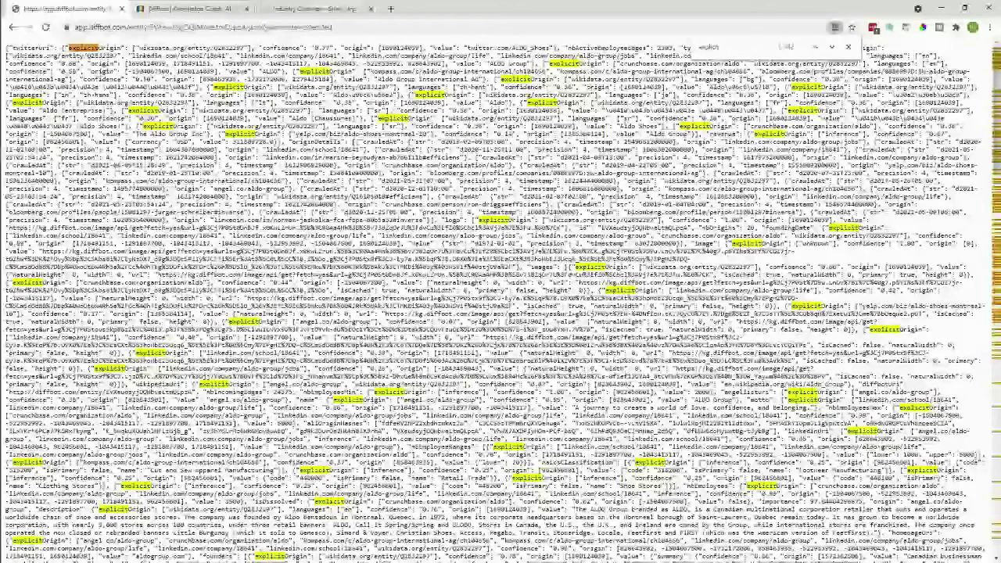
- Return to the ALDO Group profile and open its article about the Gucci heir and the 'House of Gucci' film
key("F5")
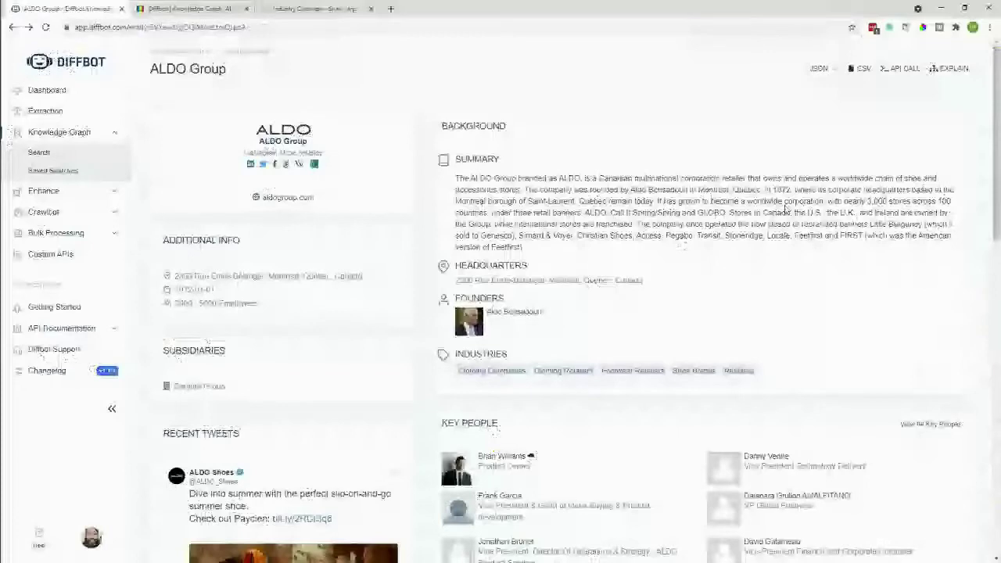
scroll(868, 242, "down", 12)
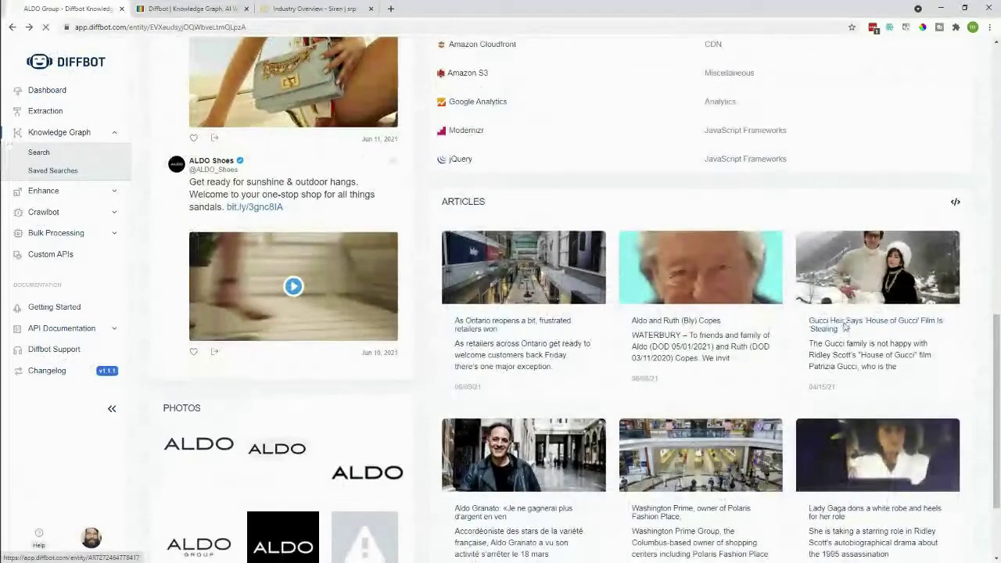
left_click(845, 327)
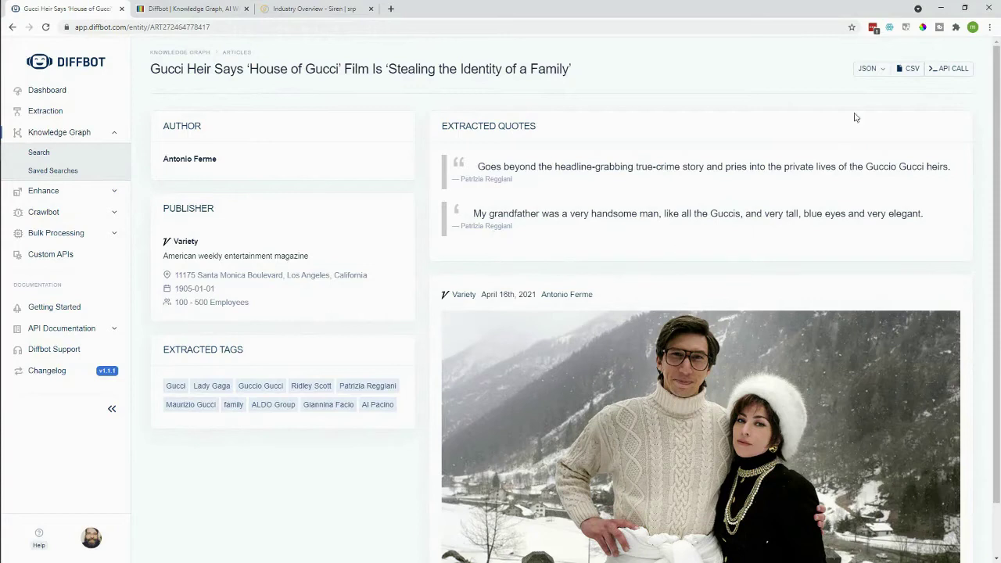
- View the article's Extended JSON and find the occurrences of "sentiment" in it
left_click(867, 69)
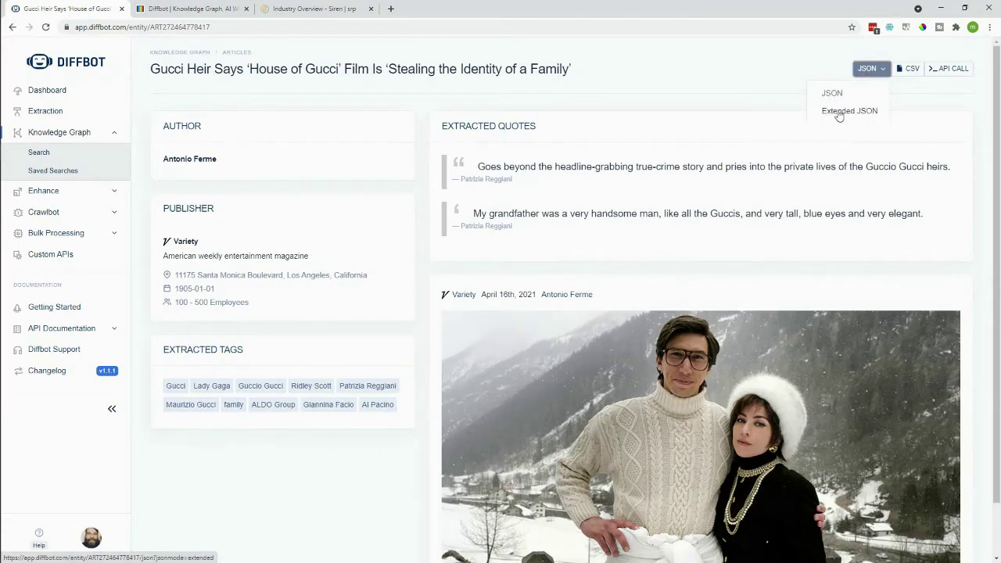
left_click(838, 112)
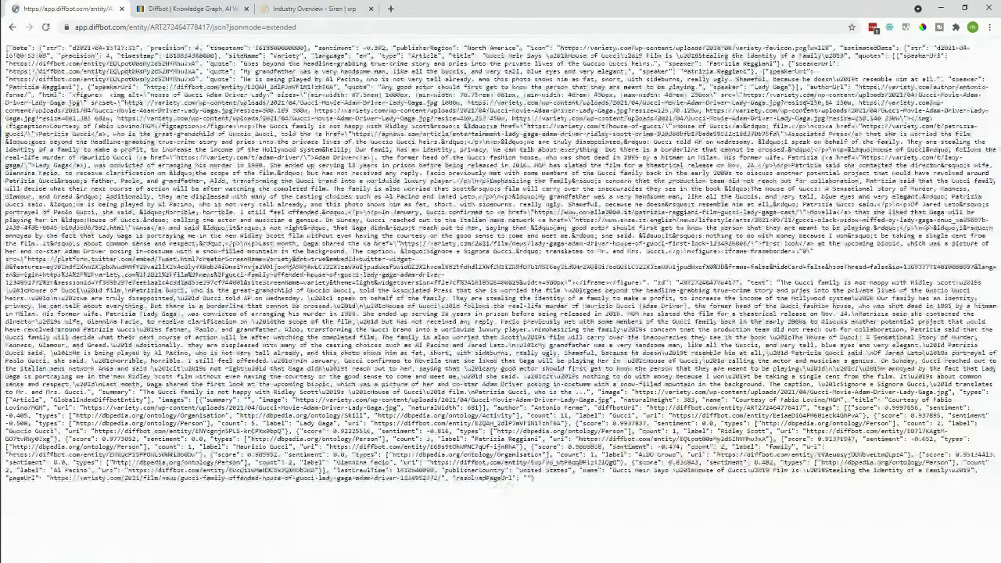
key("ctrl+f")
type("sentiment")
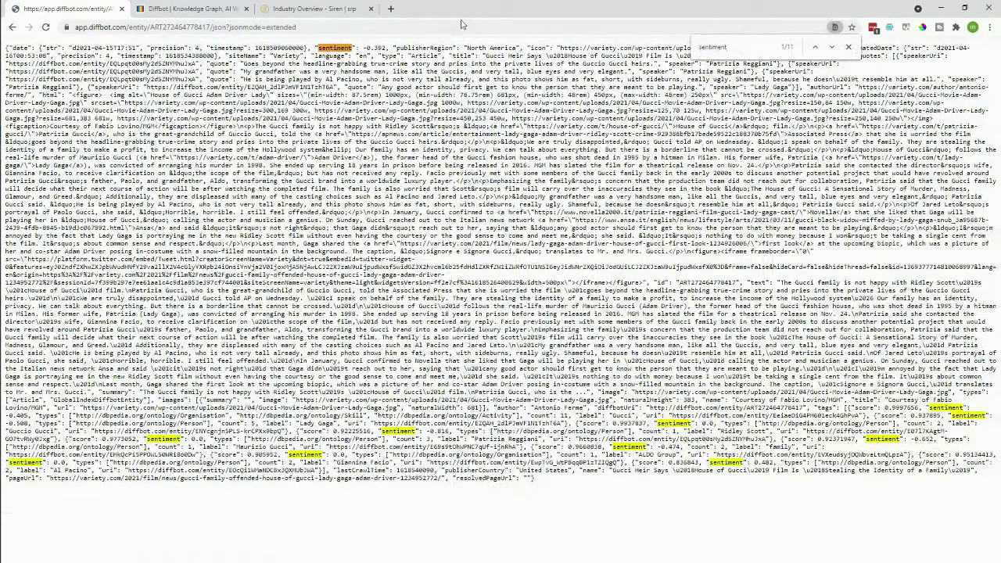
- Examine the article's overall sentiment score and the sentiment score attached to its Ridley Scott tag in the Extended JSON
left_click_drag(387, 48, 318, 48)
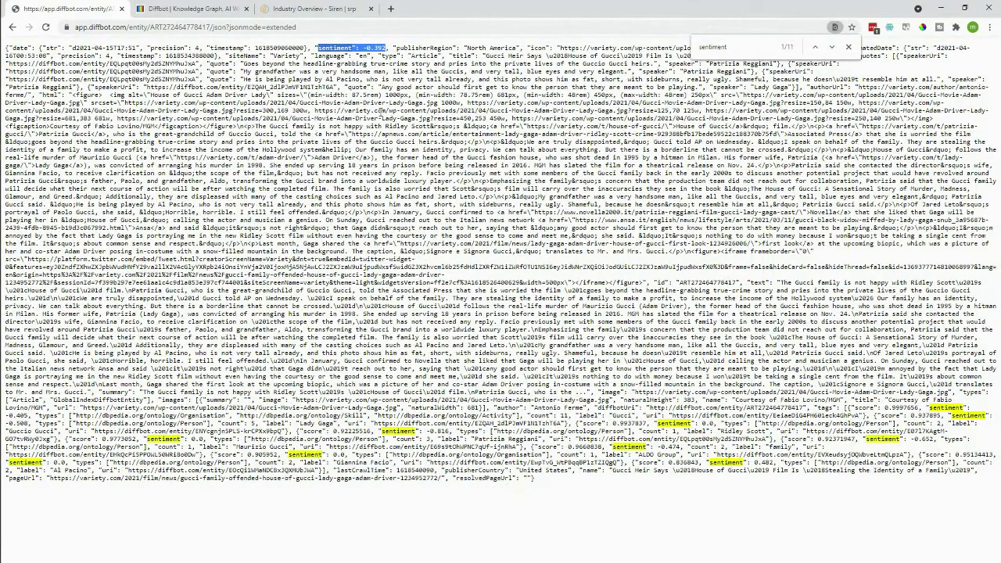
left_click(400, 429)
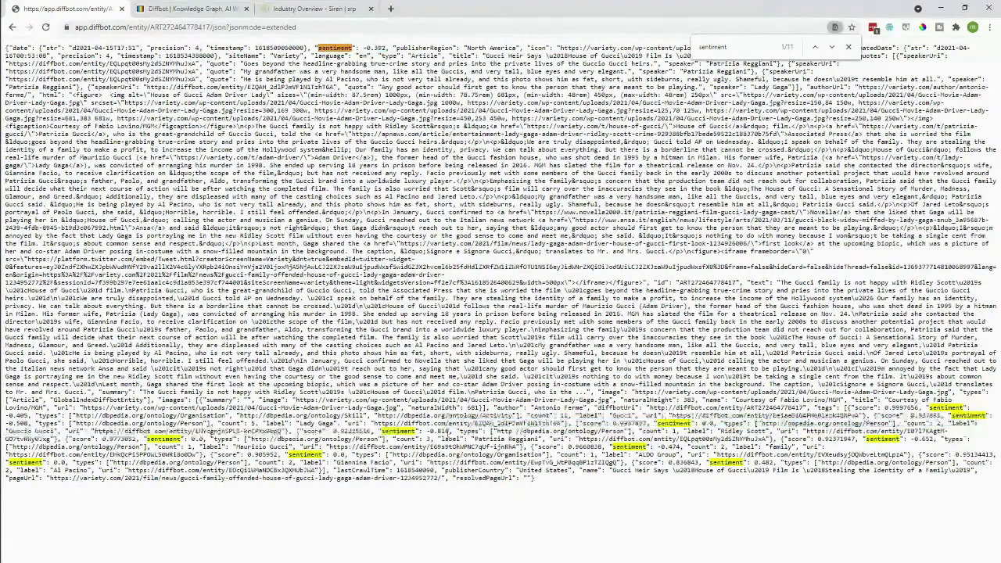
left_click_drag(450, 431, 429, 432)
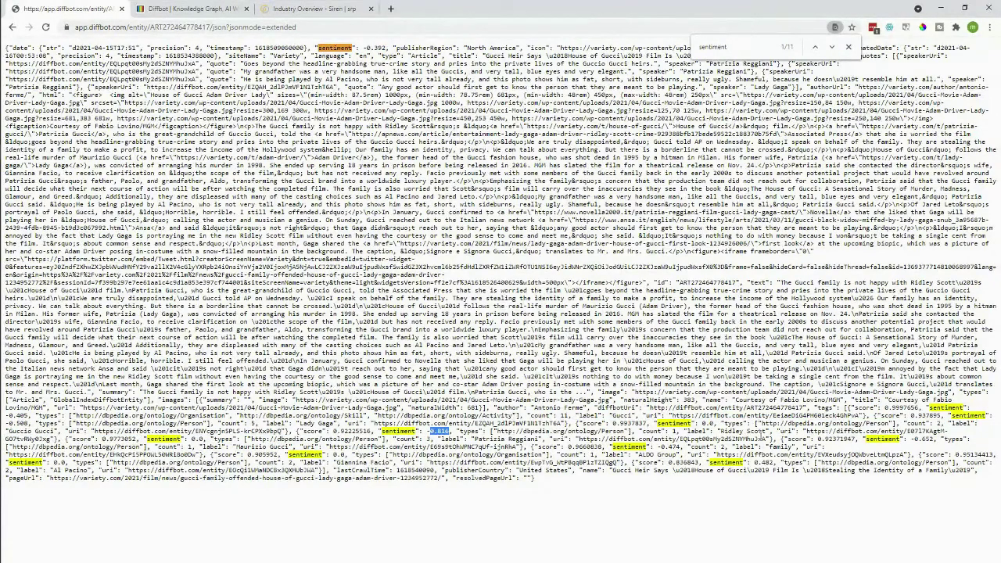
left_click_drag(764, 431, 721, 431)
left_click_drag(427, 431, 450, 431)
- Return through the Gucci article to the ALDO Group profile and review its subsidiaries, tweets and key people
left_click(10, 28)
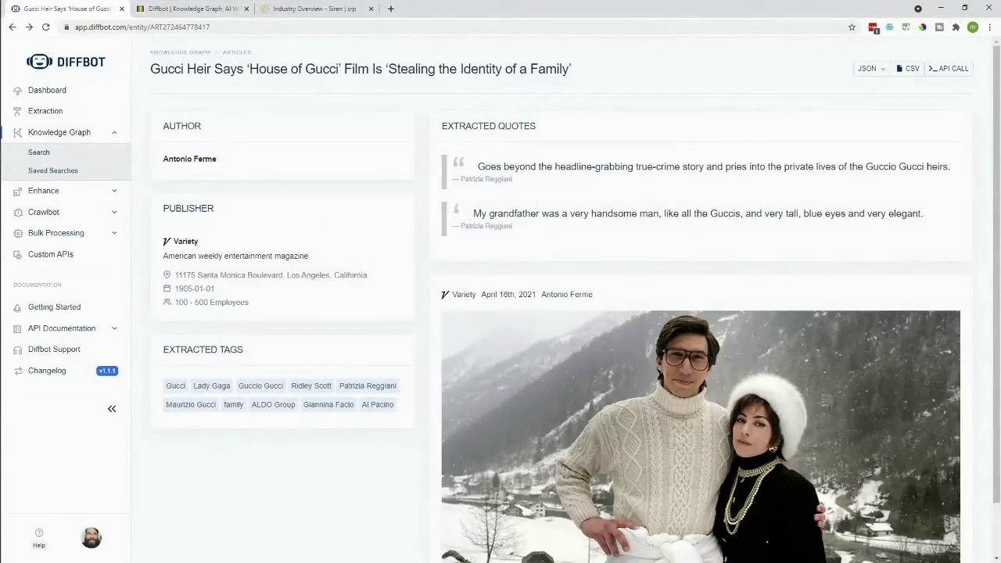
left_click(11, 27)
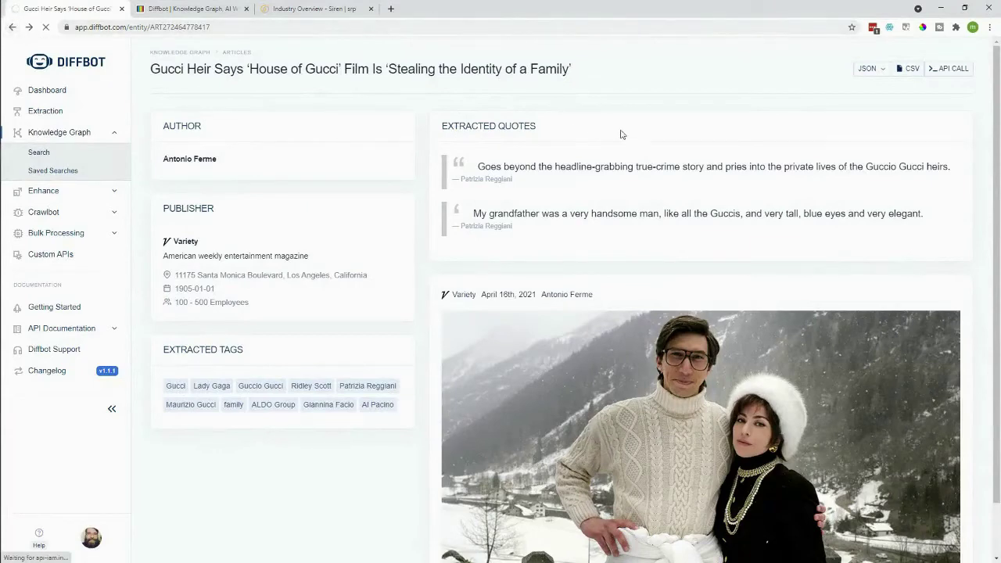
scroll(512, 278, "down", 3)
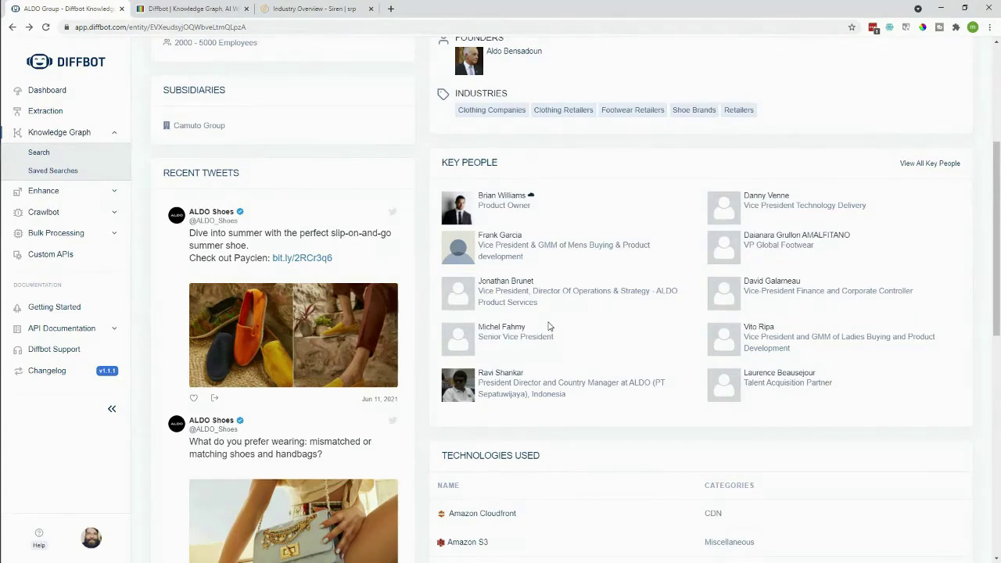
- Start a new Knowledge Graph search for Person entities whose employments.employer.name contains "microsoft"
left_click(48, 156)
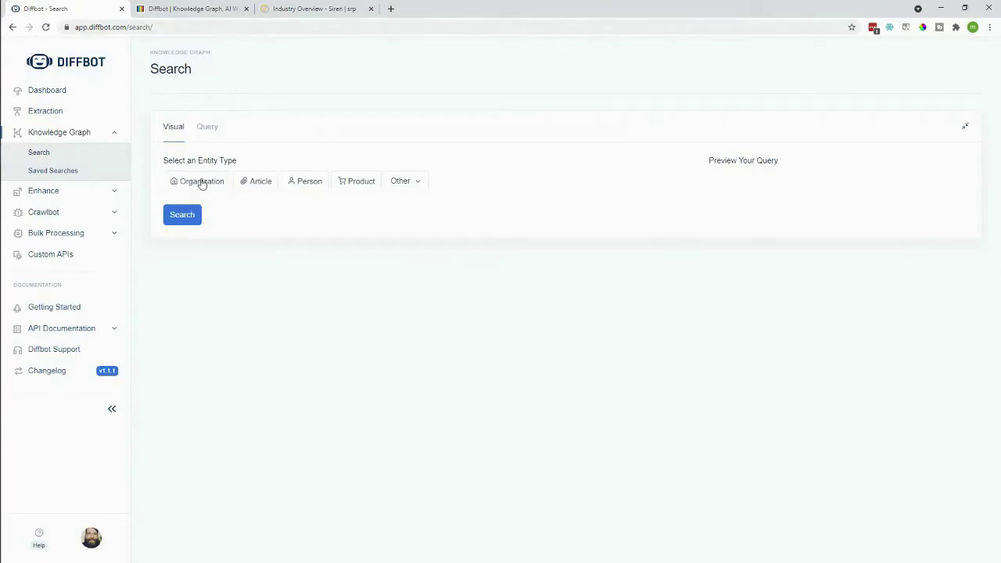
left_click(297, 189)
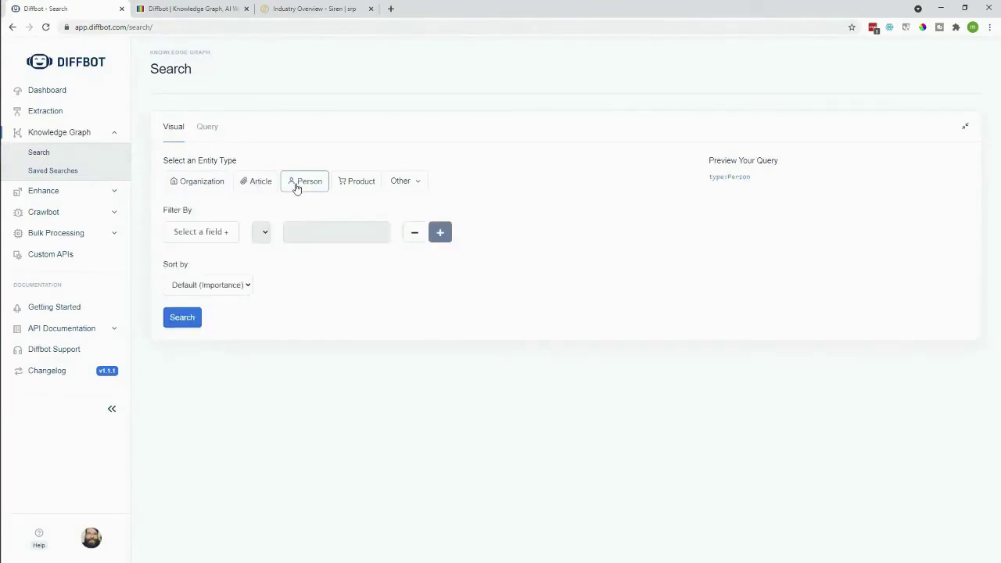
left_click(223, 236)
mouse_move(215, 303)
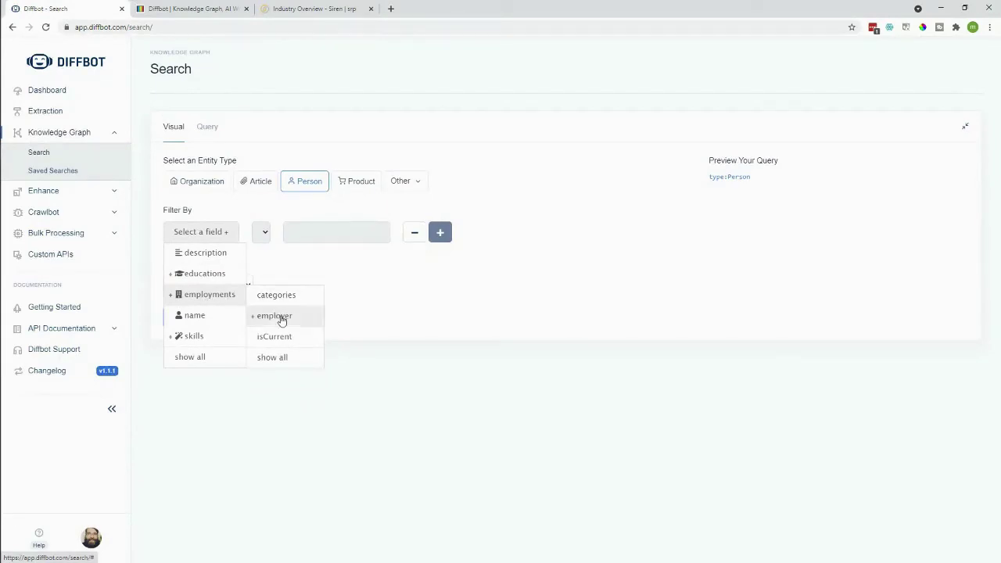
mouse_move(298, 319)
left_click(347, 319)
left_click(399, 233)
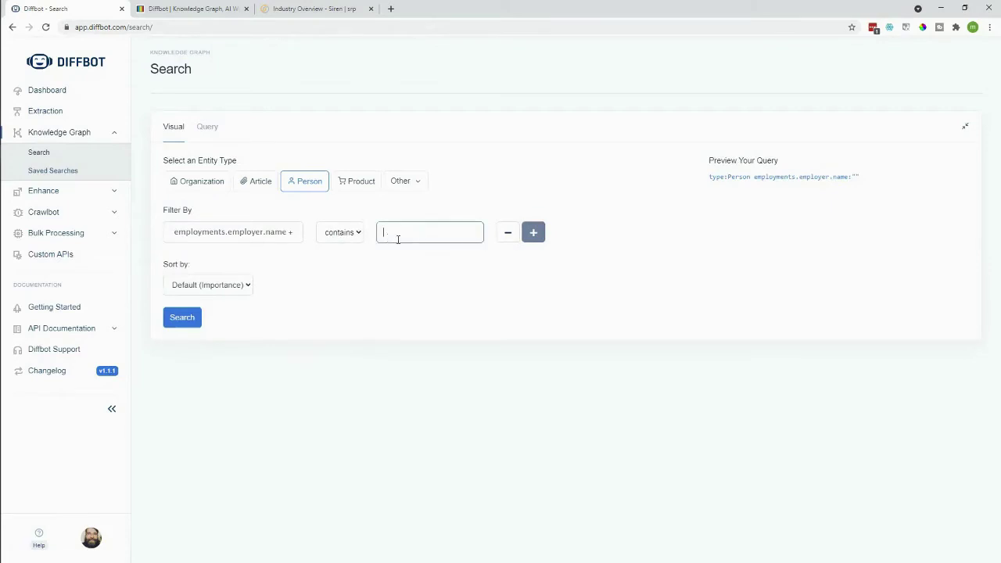
type("mid")
type("rosoft")
- Add a second filter that requires employments.isCurrent to be true
left_click(537, 243)
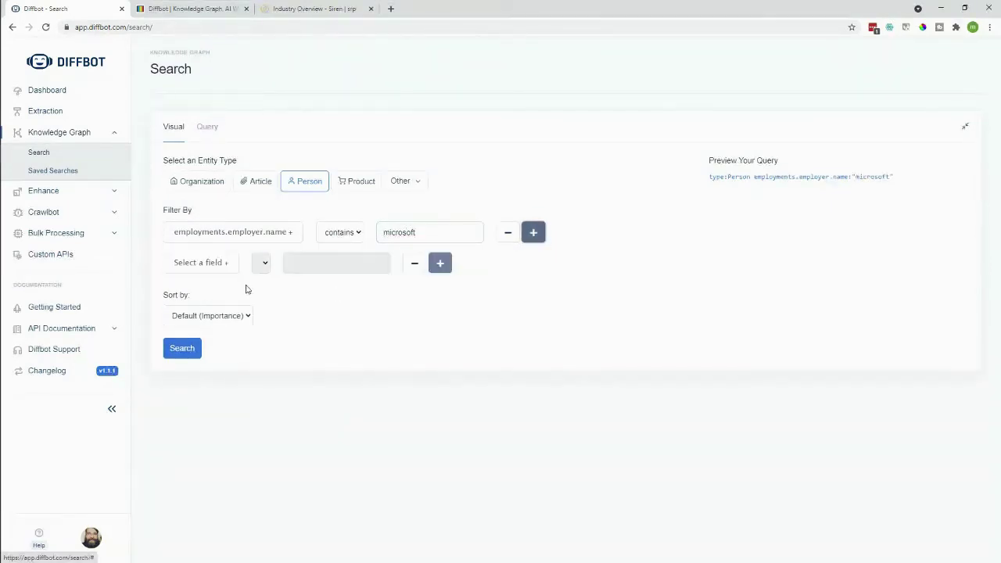
left_click(201, 263)
mouse_move(251, 334)
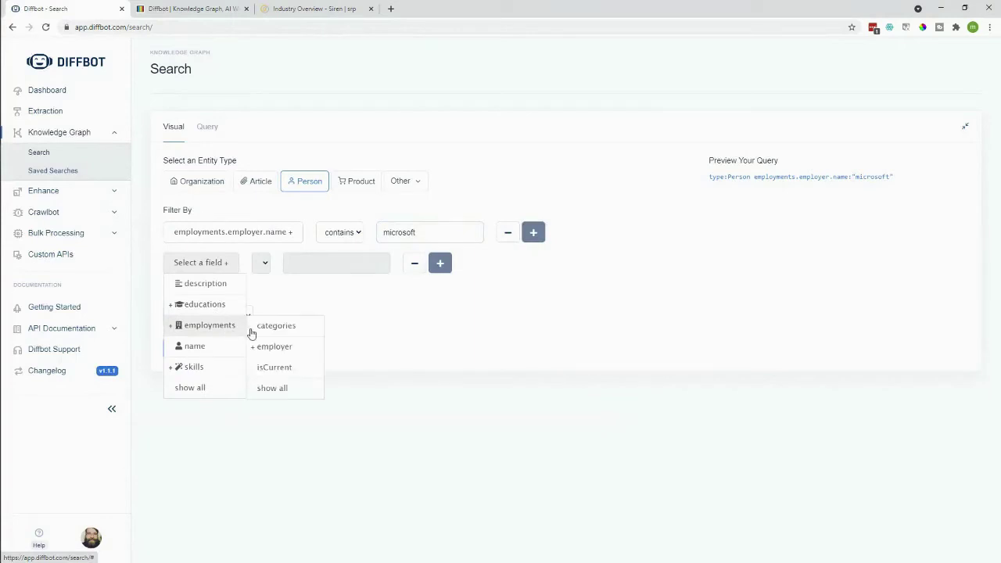
left_click(283, 366)
- Add a third filter requiring skills.name to contain "machine learning"
left_click(391, 265)
left_click(206, 297)
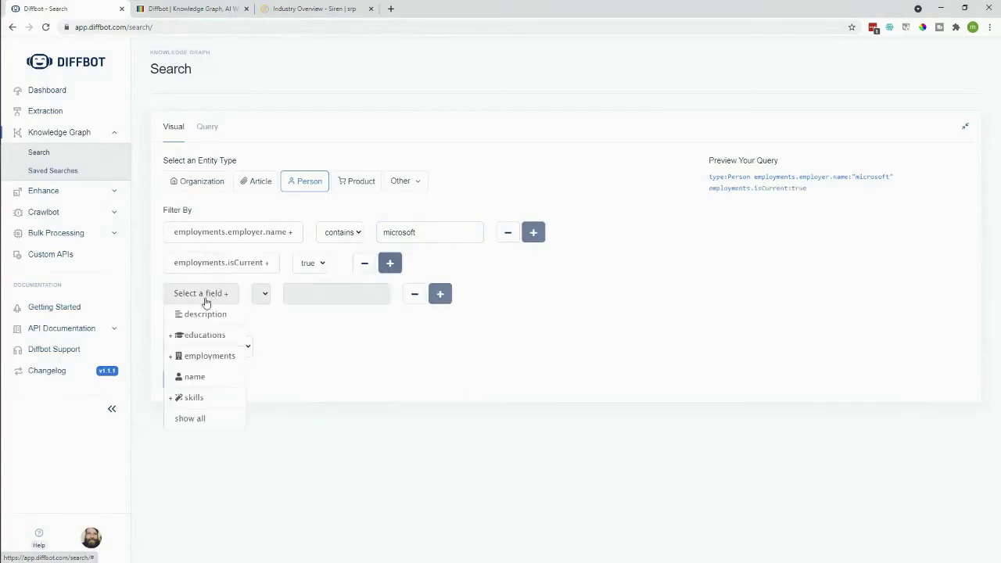
mouse_move(187, 397)
left_click(283, 428)
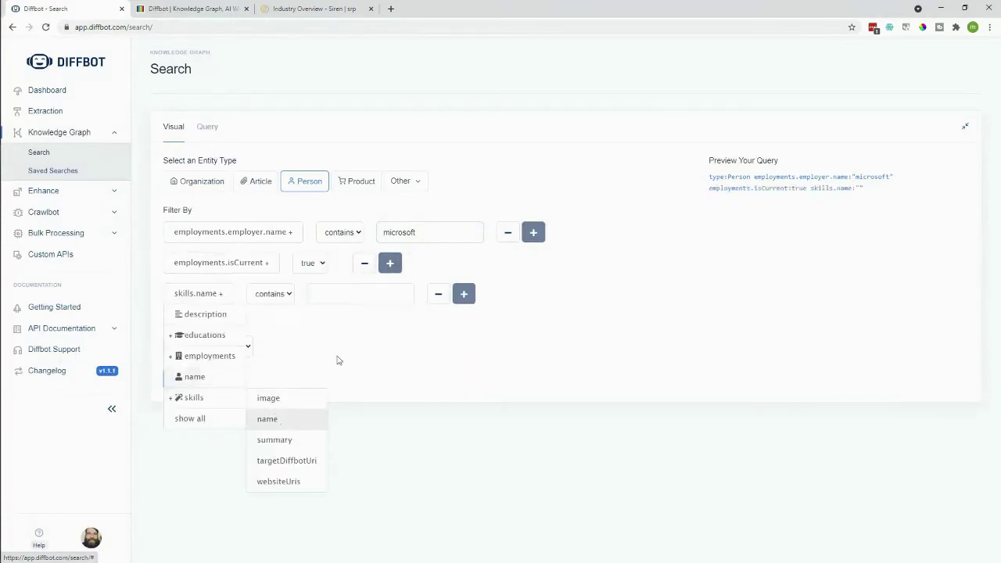
left_click(346, 294)
type("machine learning")
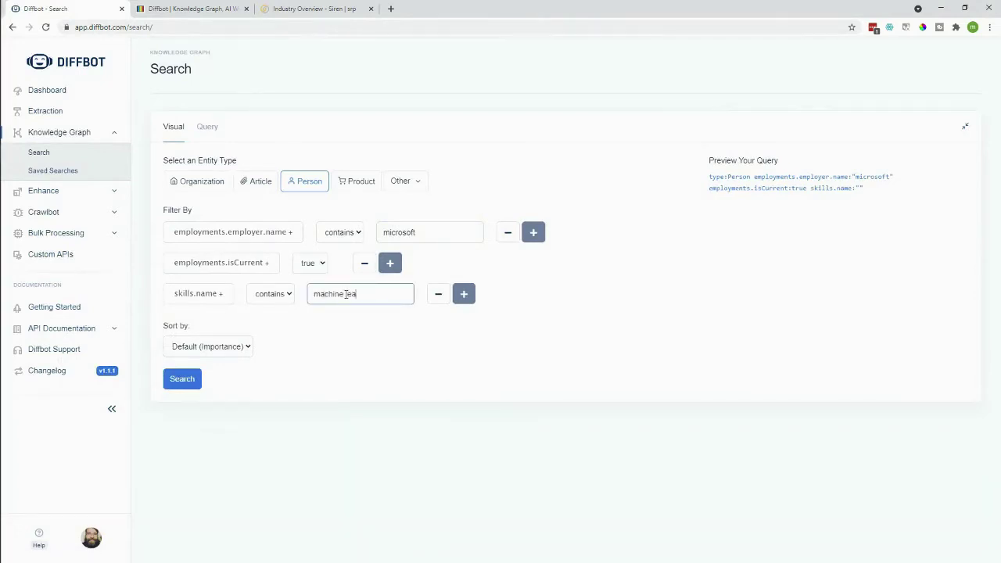
left_click(420, 347)
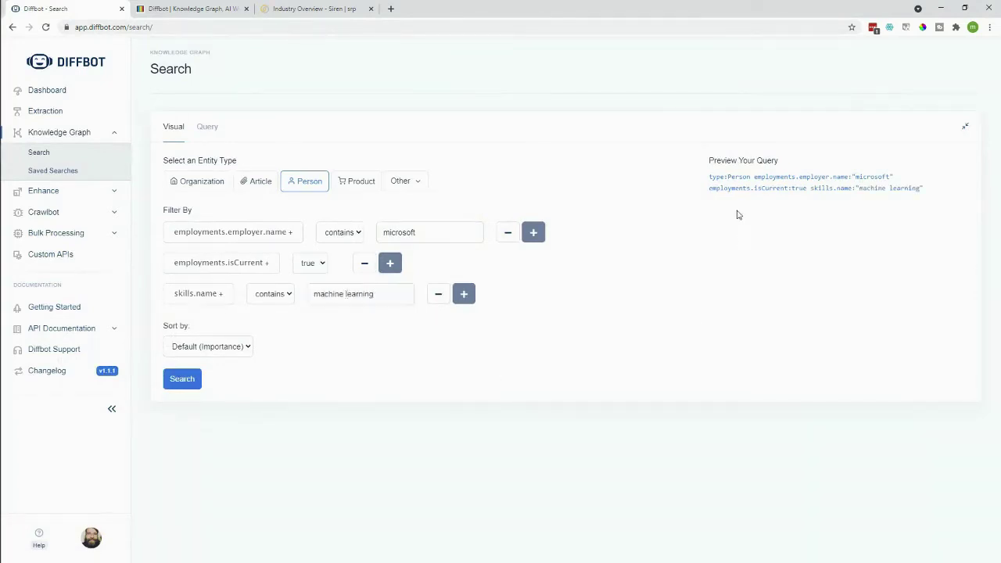
- Examine the generated query preview, including its type:Person part
left_click_drag(710, 177, 932, 185)
left_click(932, 187)
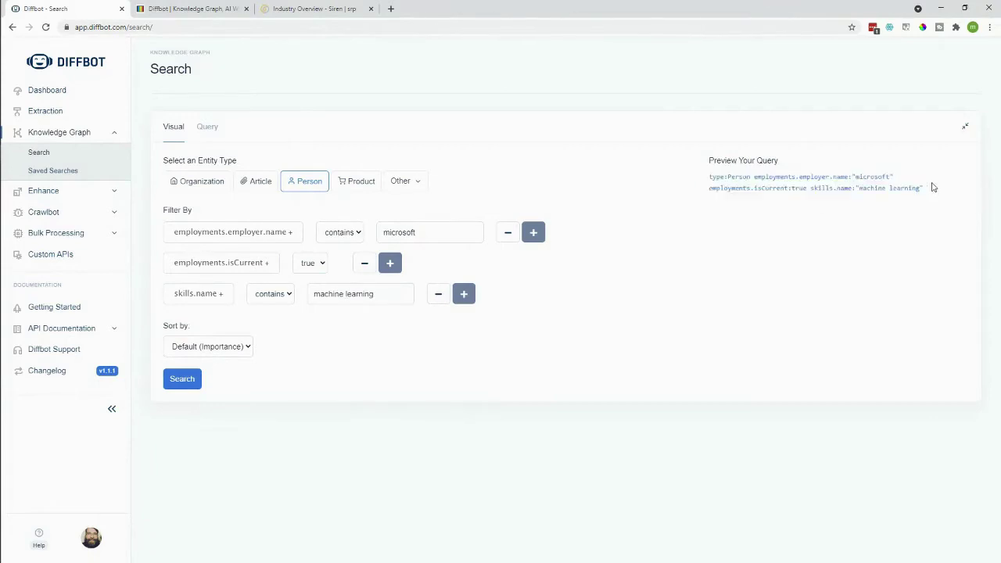
double_click(728, 178)
left_click_drag(728, 178, 709, 182)
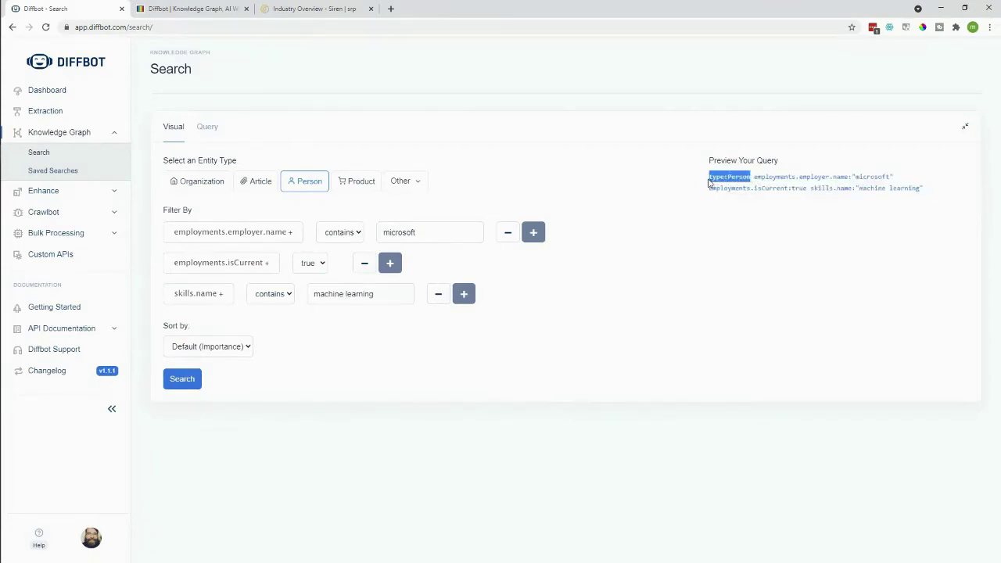
left_click(710, 218)
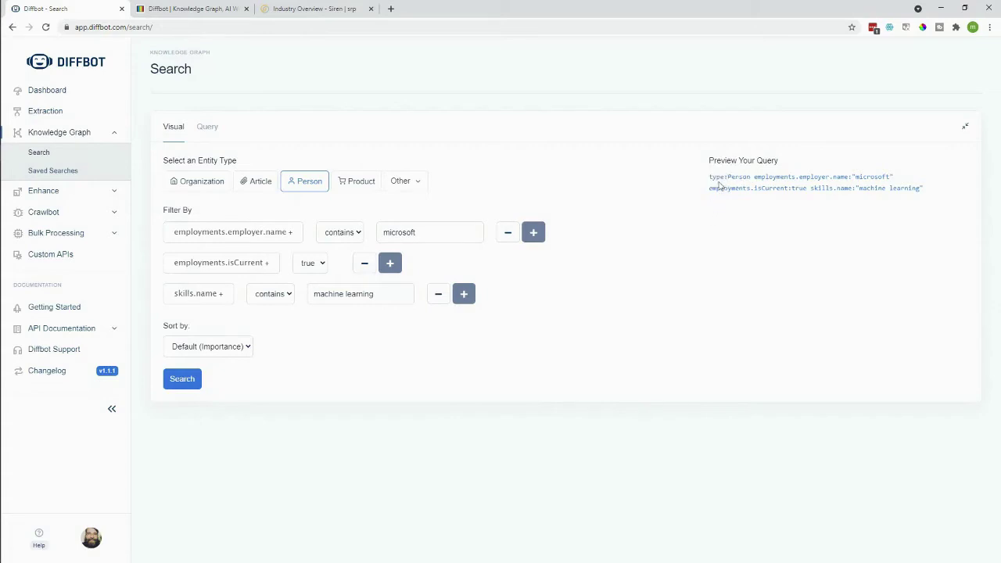
- Run the filtered person search and review the list of matching people
left_click(196, 381)
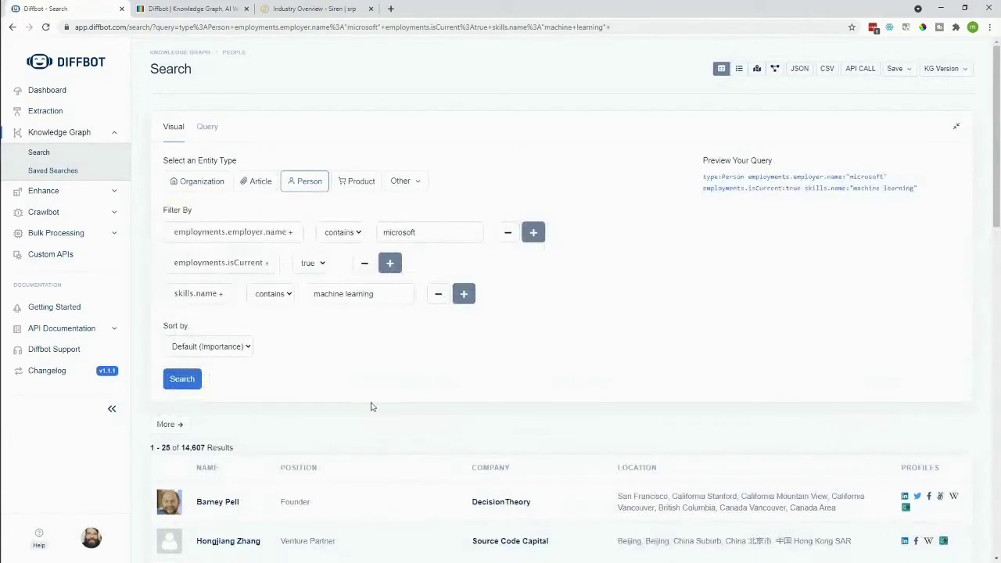
scroll(430, 360, "down", 2)
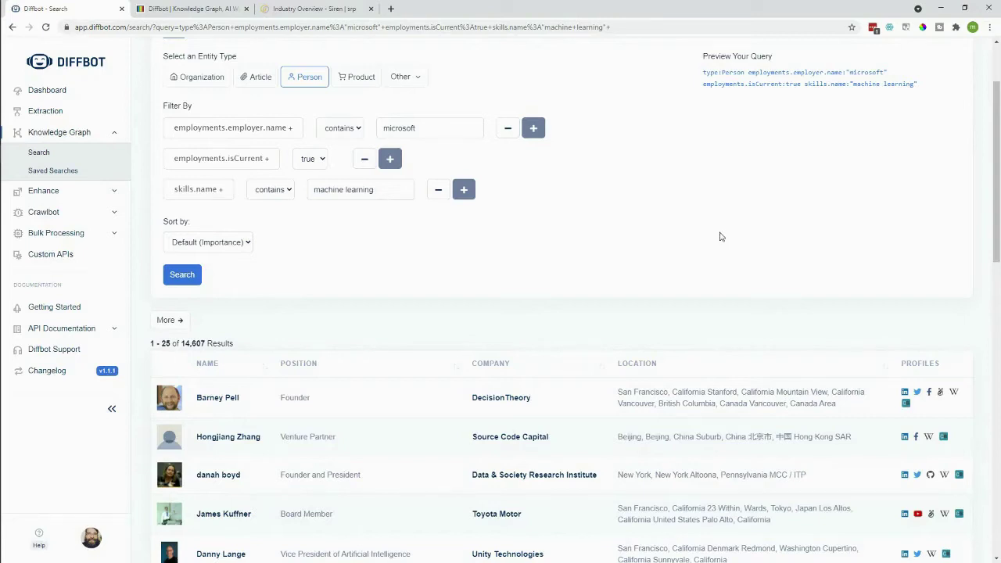
scroll(723, 232, "up", 1)
scroll(723, 231, "up", 2)
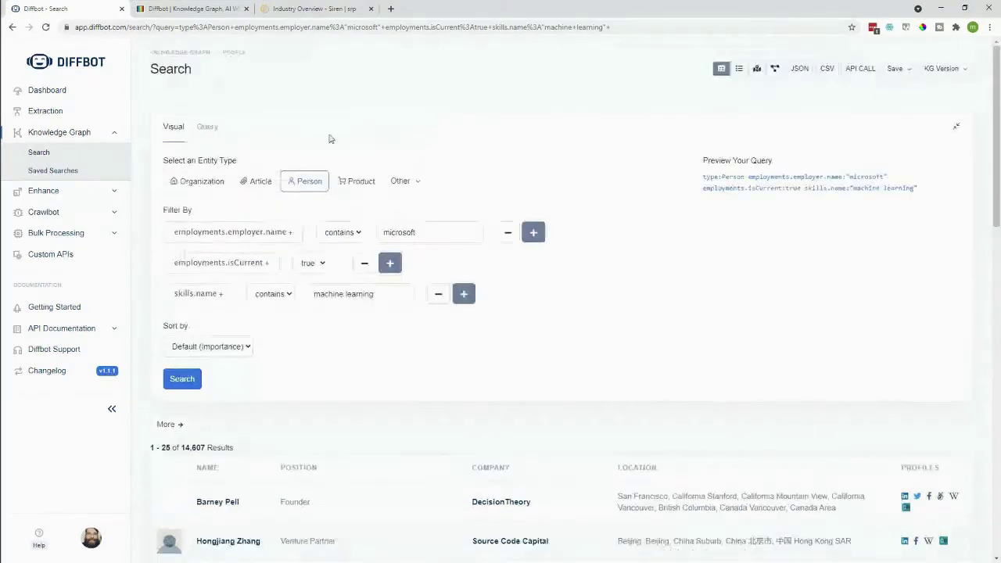
- Switch to the text form of the query, append facet:location.city.name and run the search
left_click(208, 129)
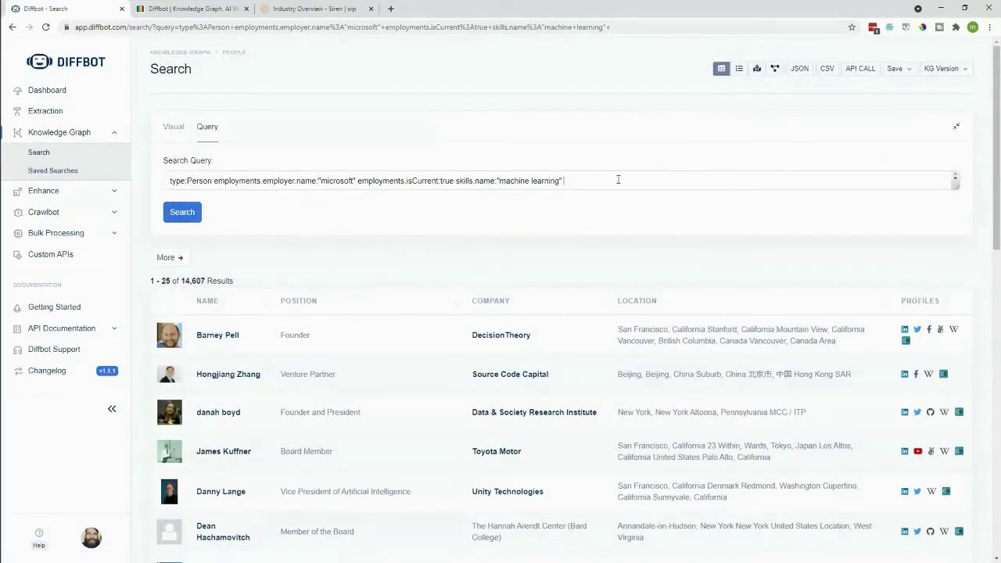
left_click(618, 180)
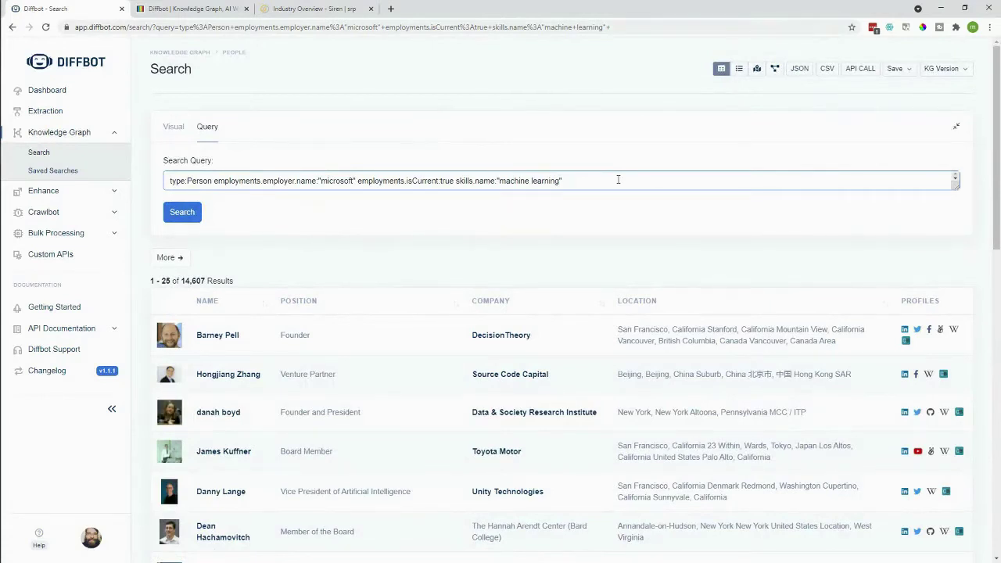
type("facet:")
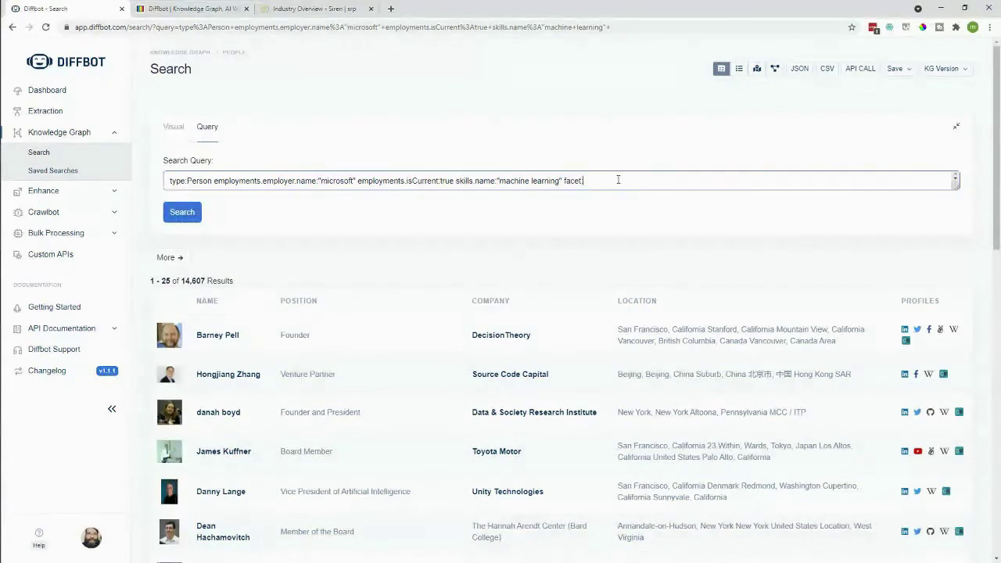
type("location.city")
type(".name")
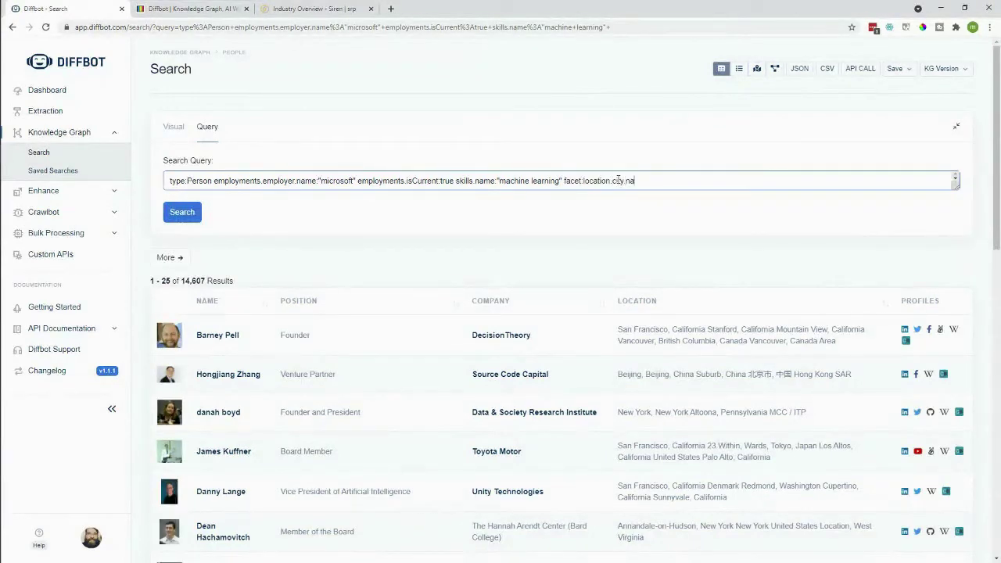
left_click(177, 218)
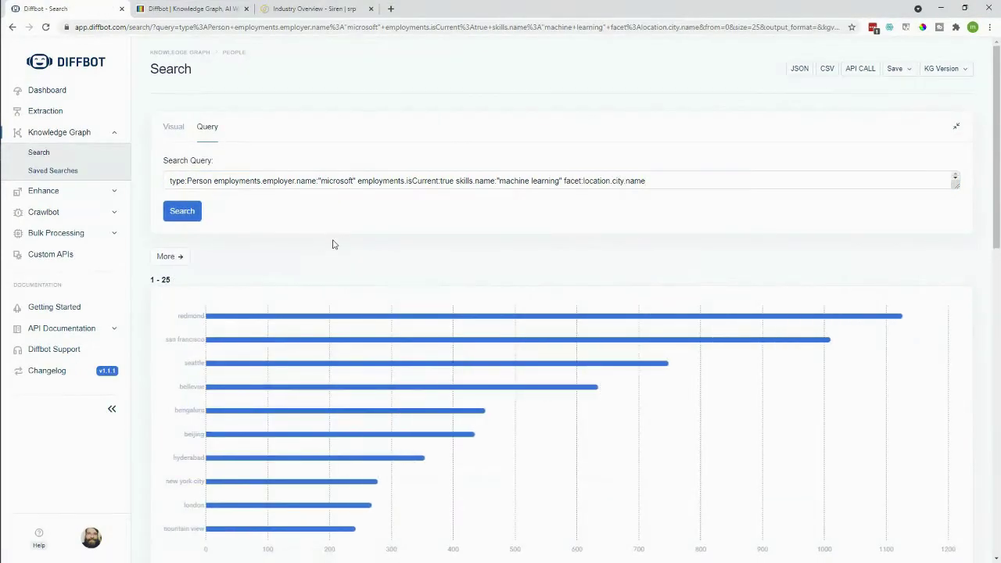
- Replace the location.city.name facet in the query with skills.name and run the search again
scroll(328, 245, "down", 1)
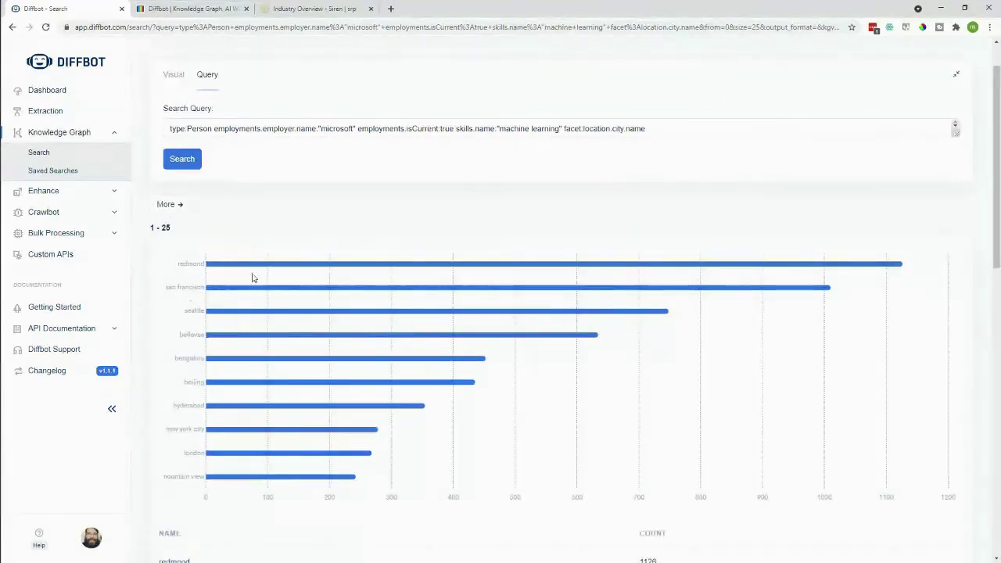
left_click_drag(646, 129, 583, 129)
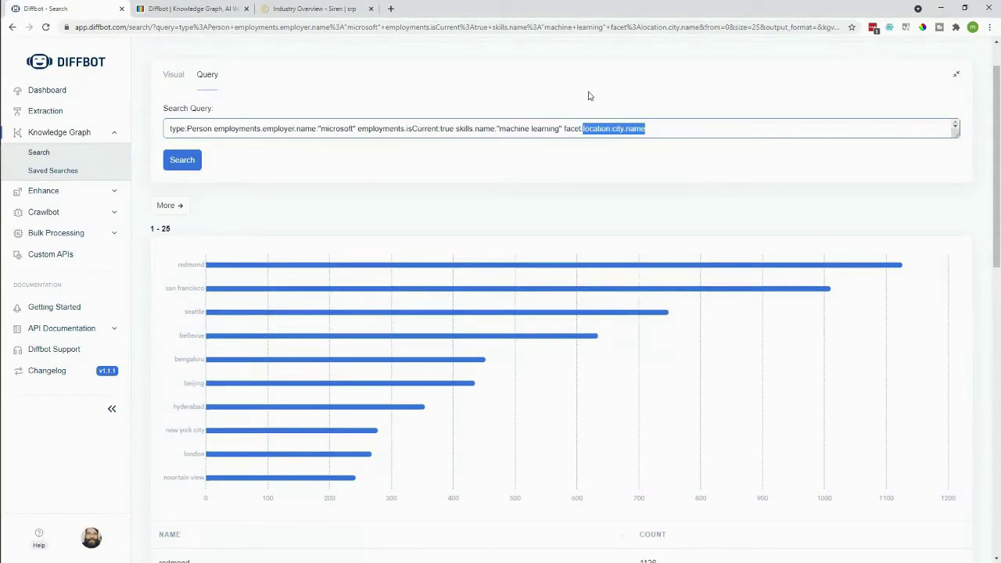
type("skills.")
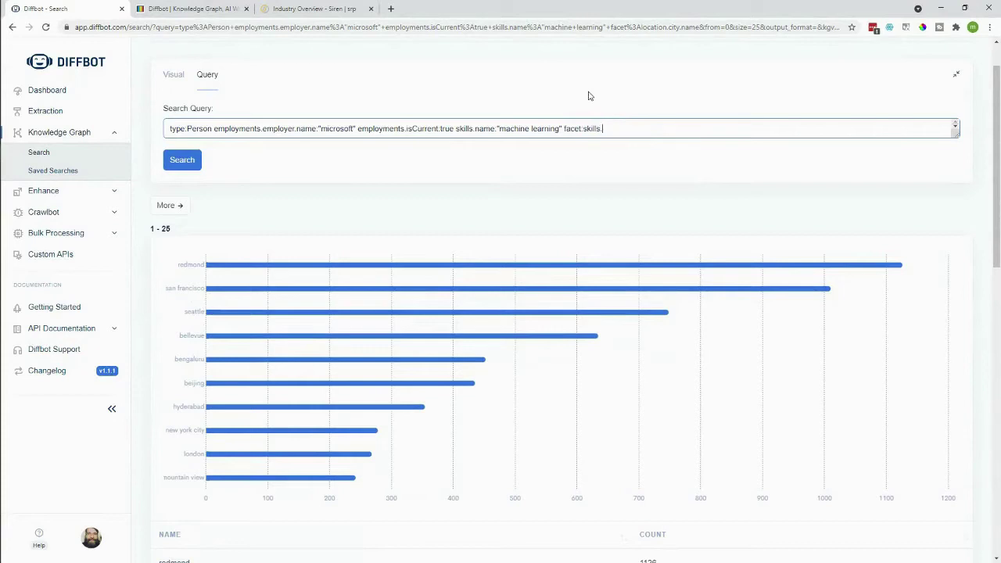
type("name")
left_click(187, 162)
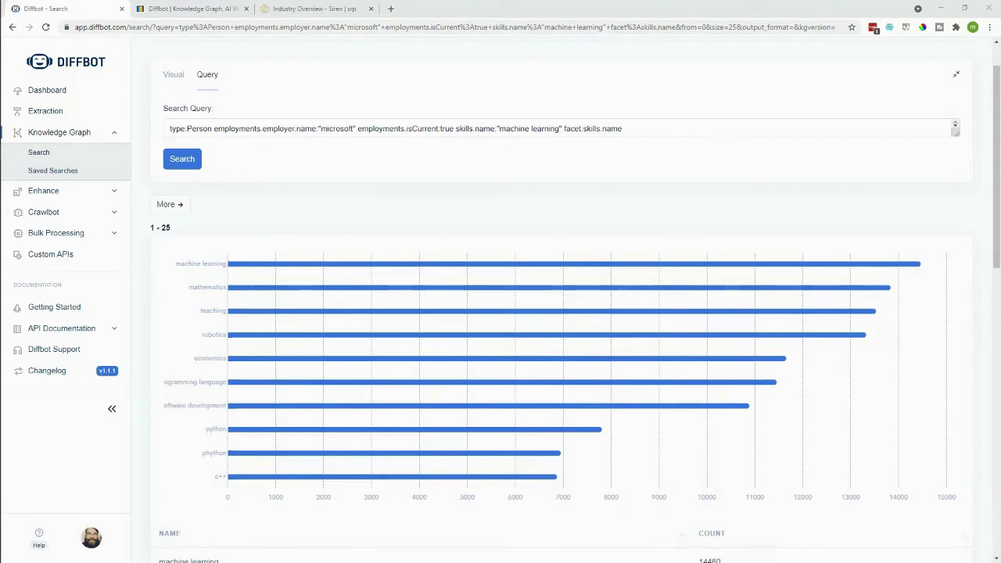
- Start a new search and run the query type:Organization similarTo(type:Organization name:"Walmart")
left_click(61, 156)
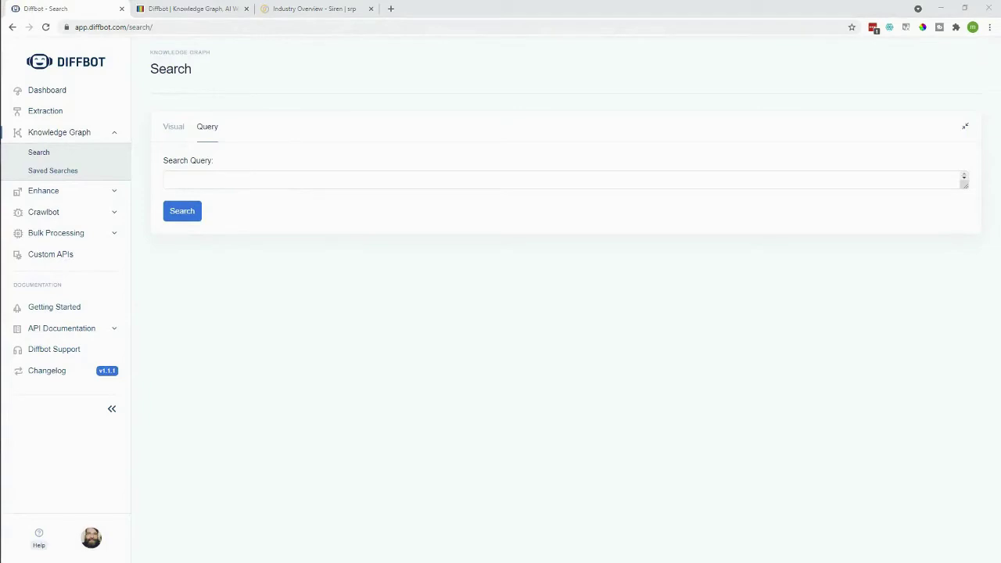
left_click(217, 185)
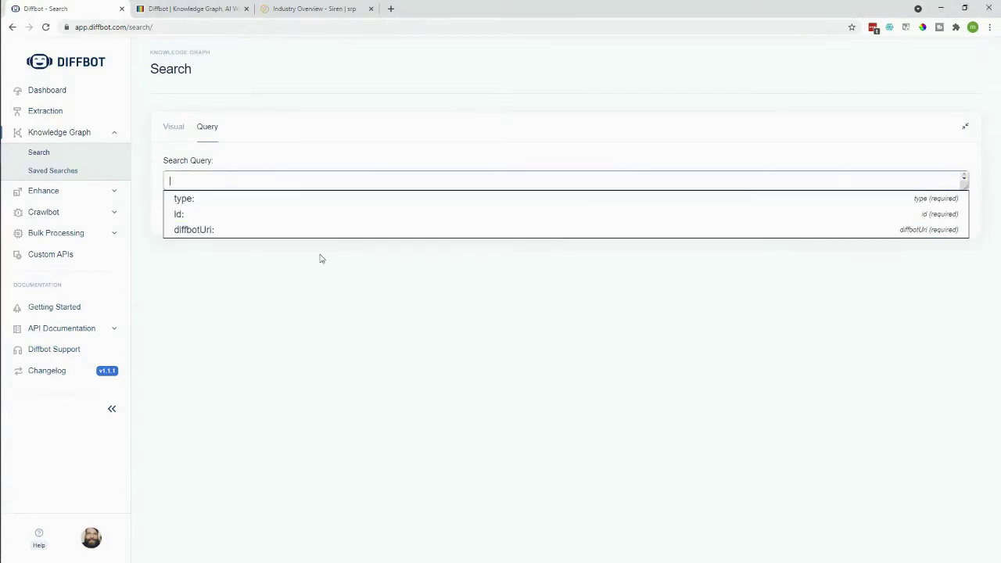
type("type:Organization similarTo(type:Organization name:\"Walmart\")")
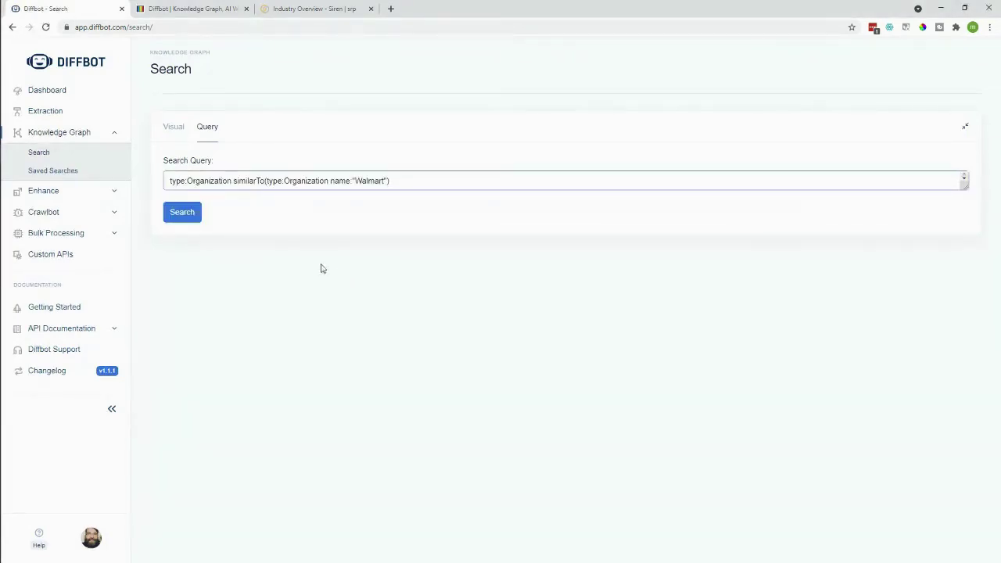
left_click(179, 215)
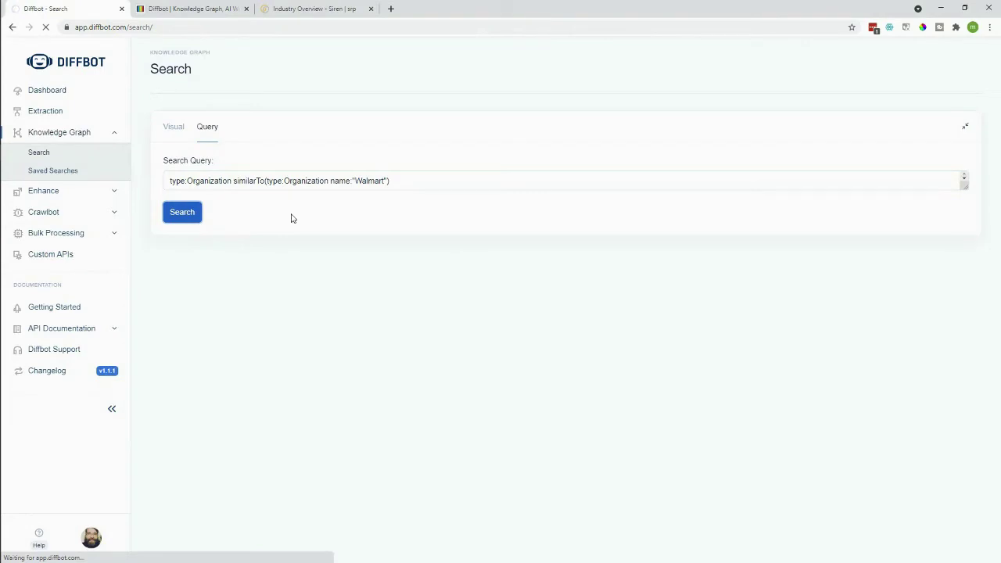
double_click(233, 181)
left_click(248, 178)
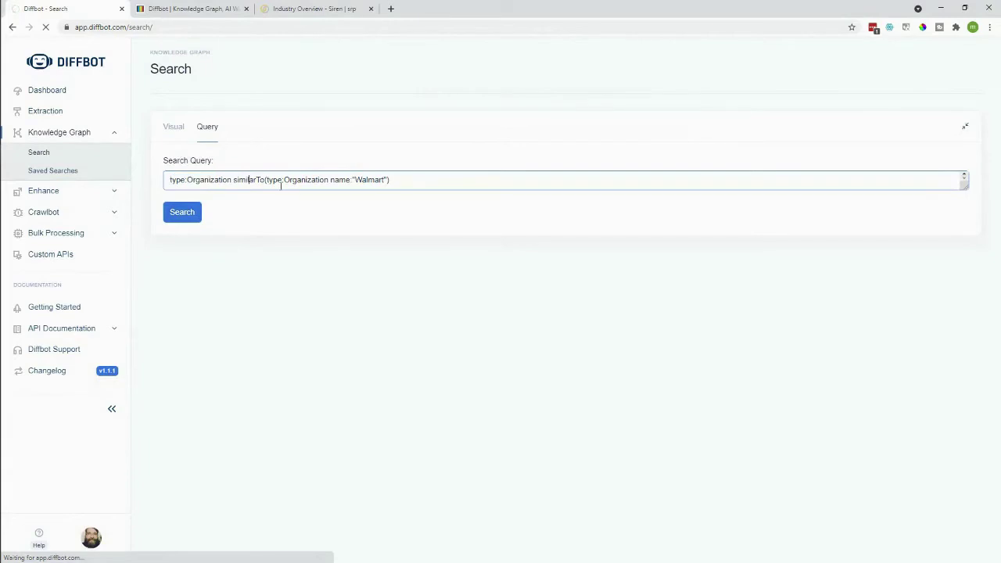
left_click_drag(233, 180, 306, 180)
left_click(332, 181)
left_click_drag(375, 180, 362, 181)
left_click(325, 97)
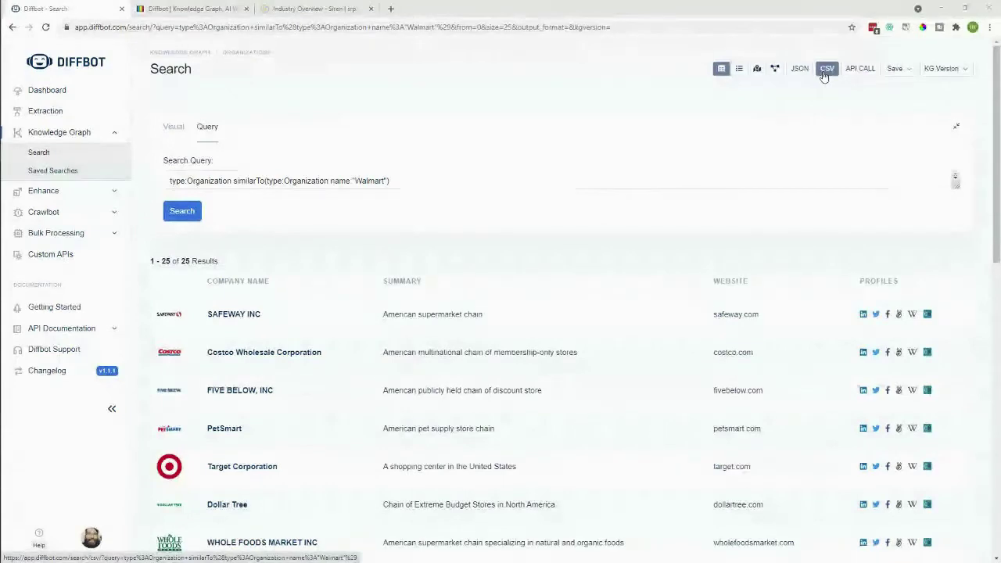
- Open the CSV export of the results, filter the fields by "simil" and include the similarity_score field
left_click(826, 72)
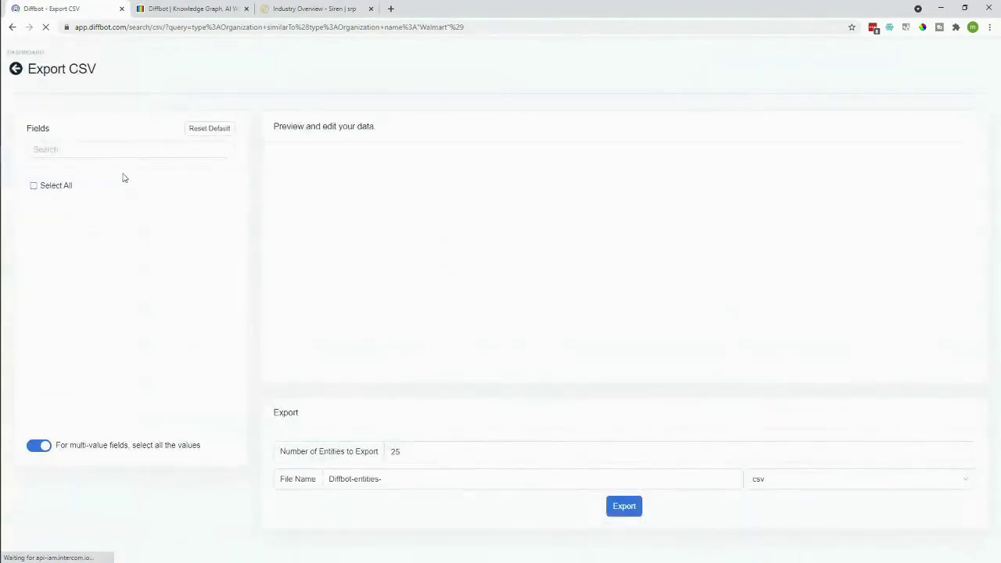
left_click(64, 154)
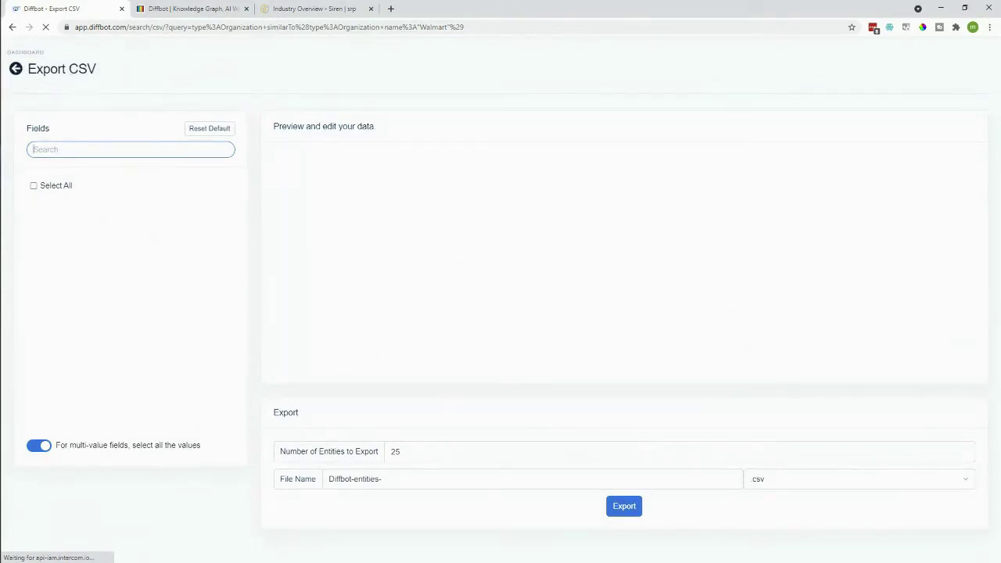
type("simil")
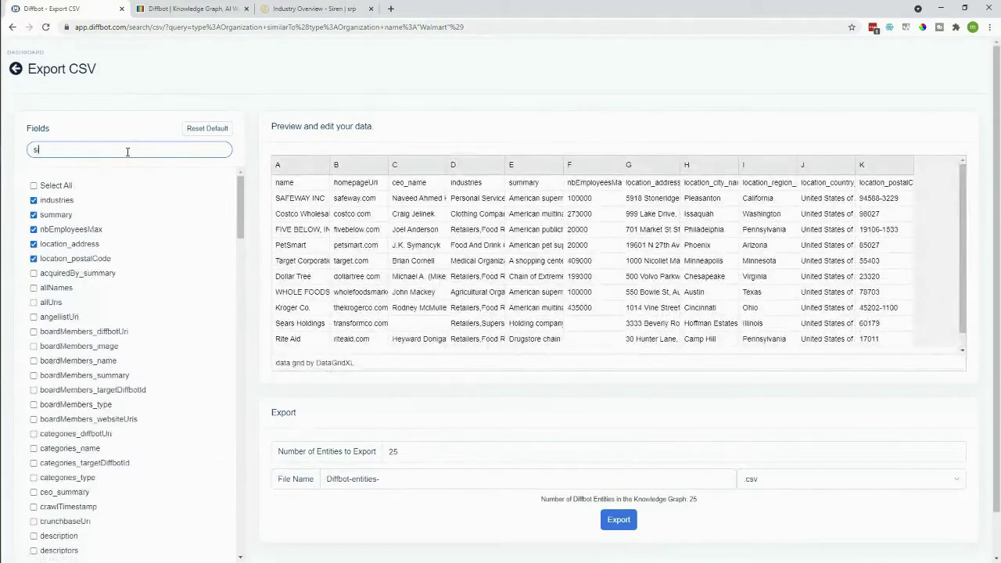
left_click(47, 187)
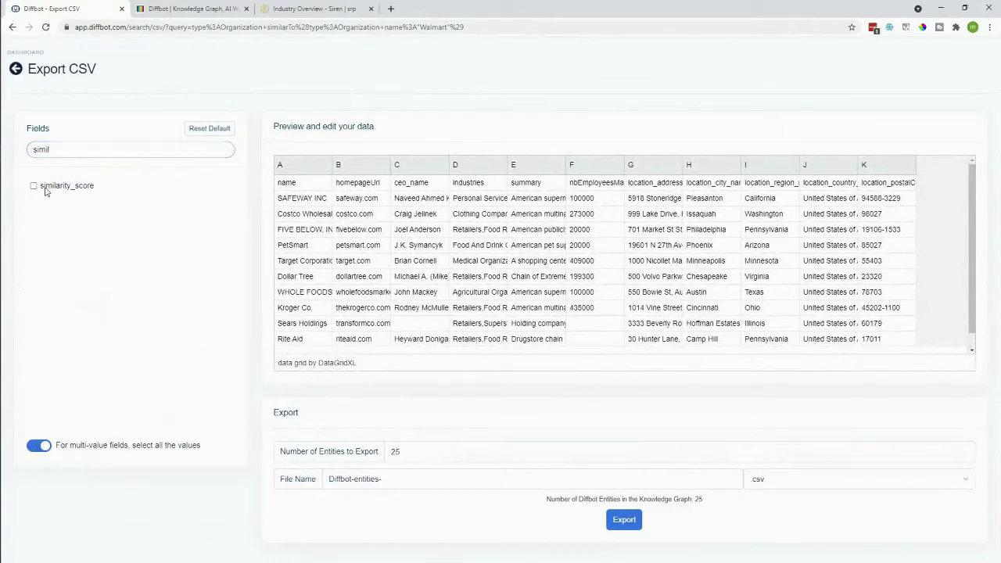
- Compare the similarity_score values of the first and last organizations in the export preview
scroll(480, 357, "right", 1)
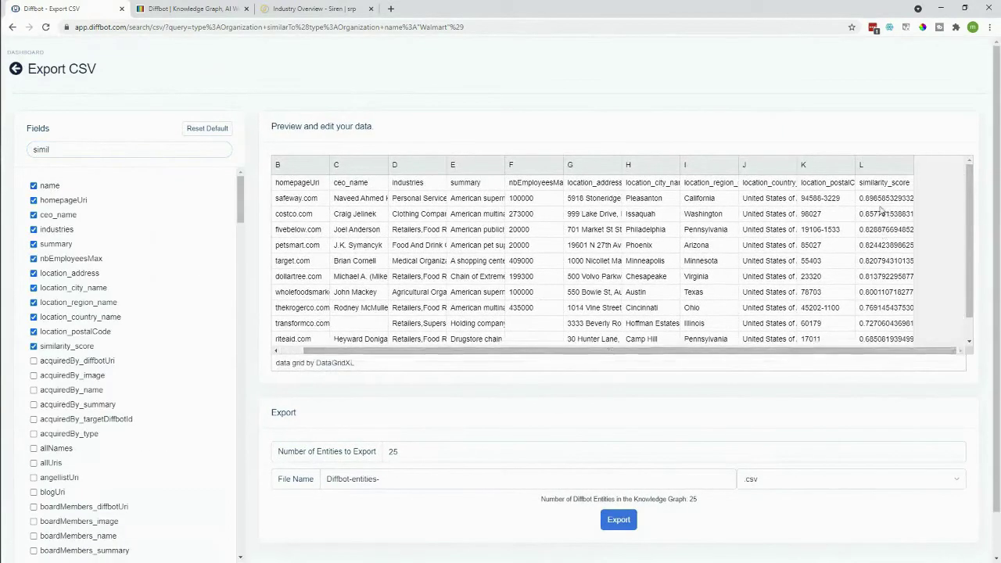
left_click(879, 202)
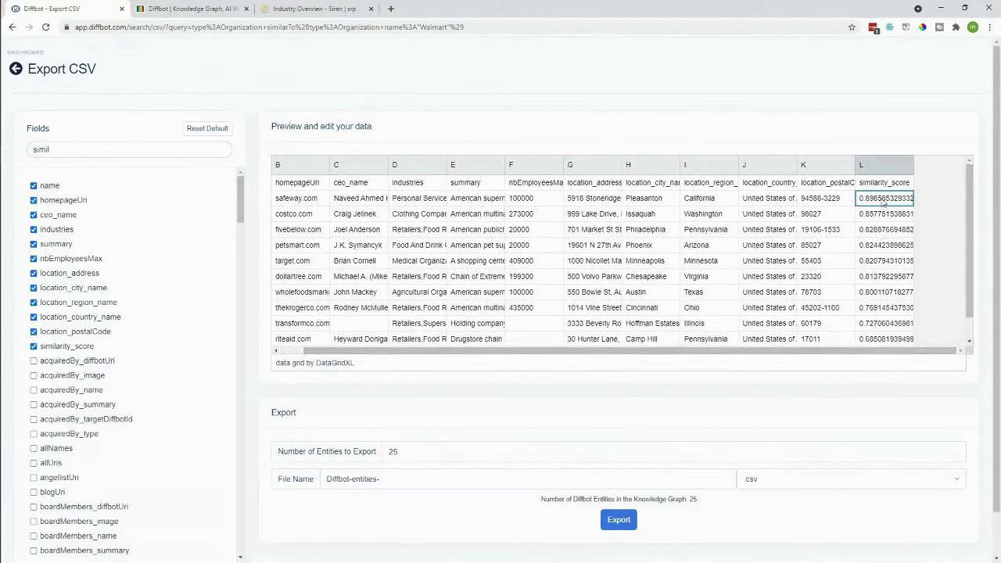
left_click(293, 204)
left_click(872, 201)
scroll(866, 291, "down", 1)
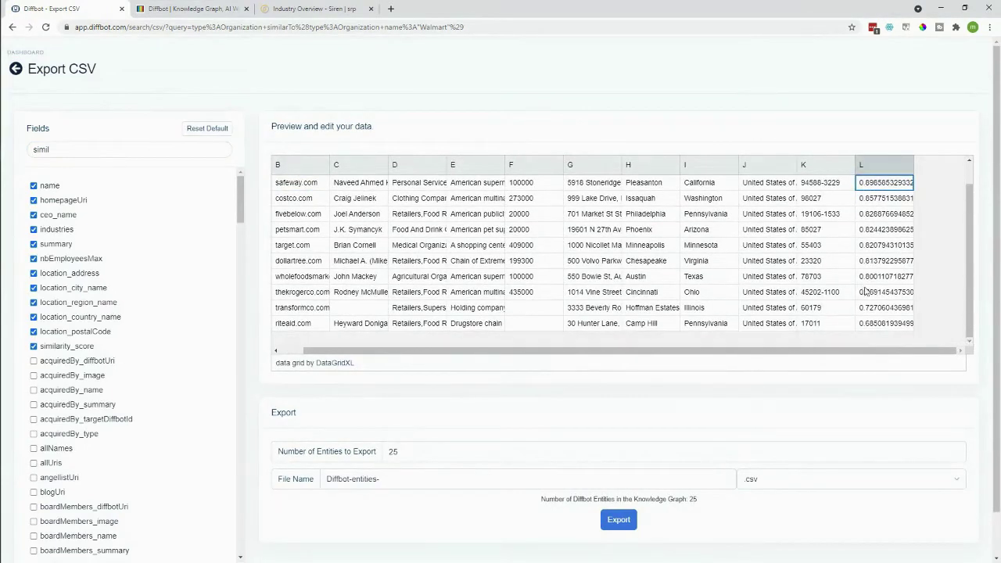
left_click(307, 323)
left_click(884, 328)
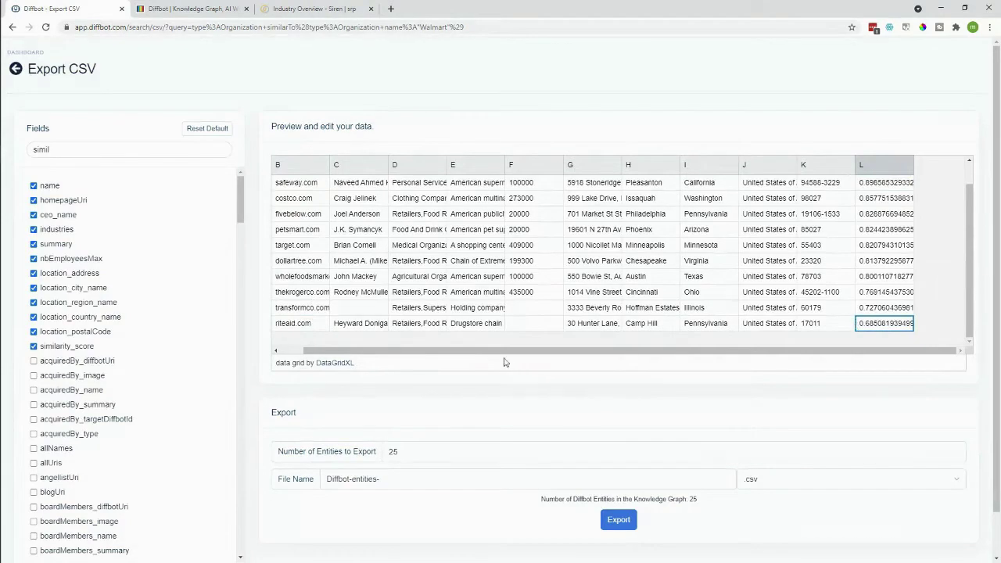
- Return to the search results, insert industries:"Sporting Goods Retailers" before similarTo in the query and run the search
left_click(16, 71)
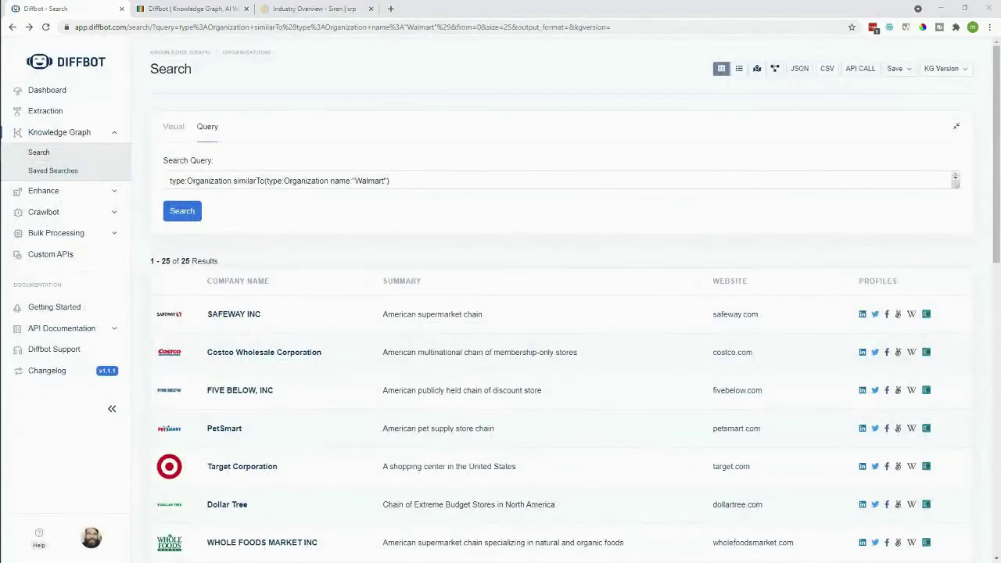
left_click(234, 180)
type("industries:\"Sporting Goods Retailers\"")
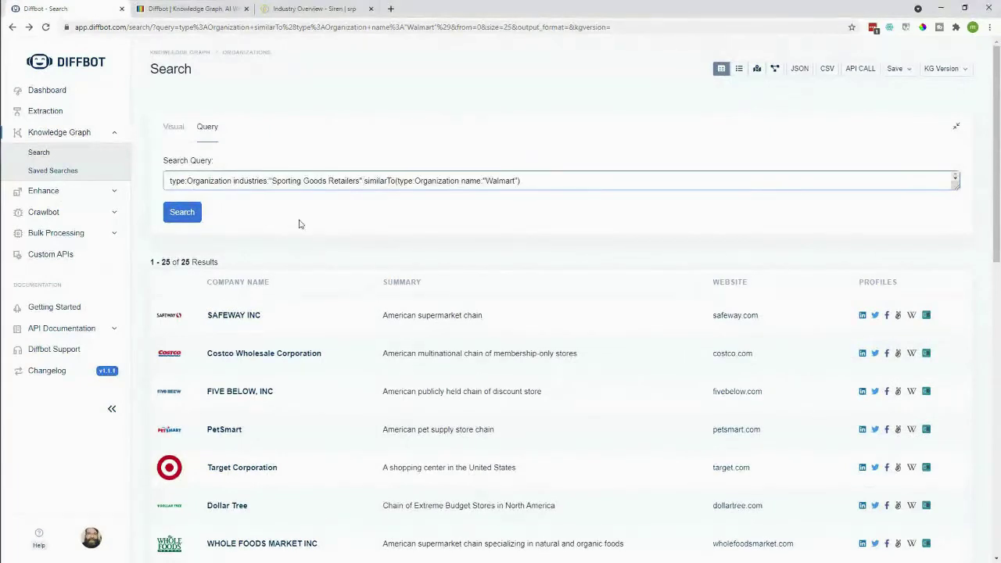
left_click(189, 215)
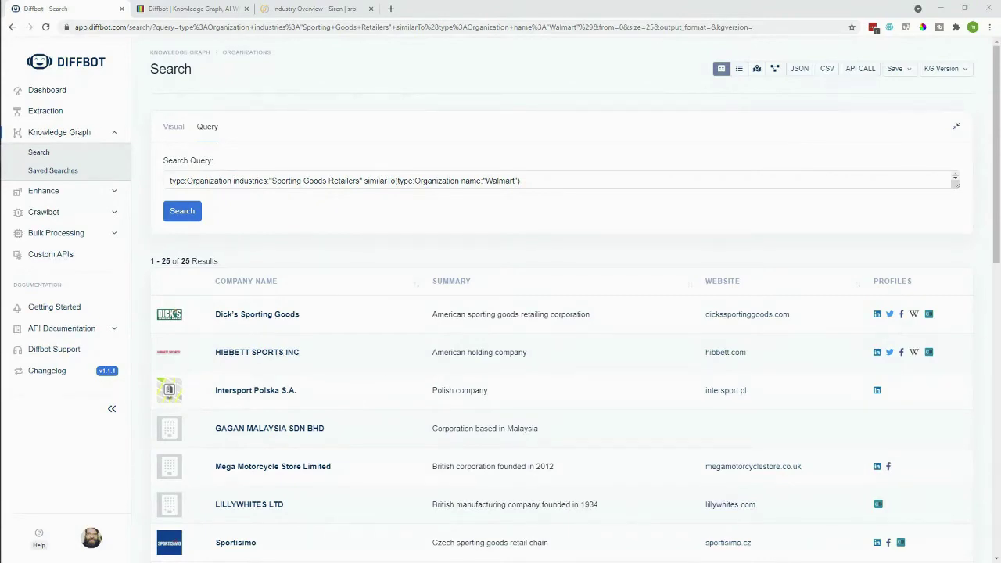
- Run the query type:Organization industries:"Manufacturing Companies" facet:industries and review the facet chart and table
left_click_drag(516, 180, 233, 181)
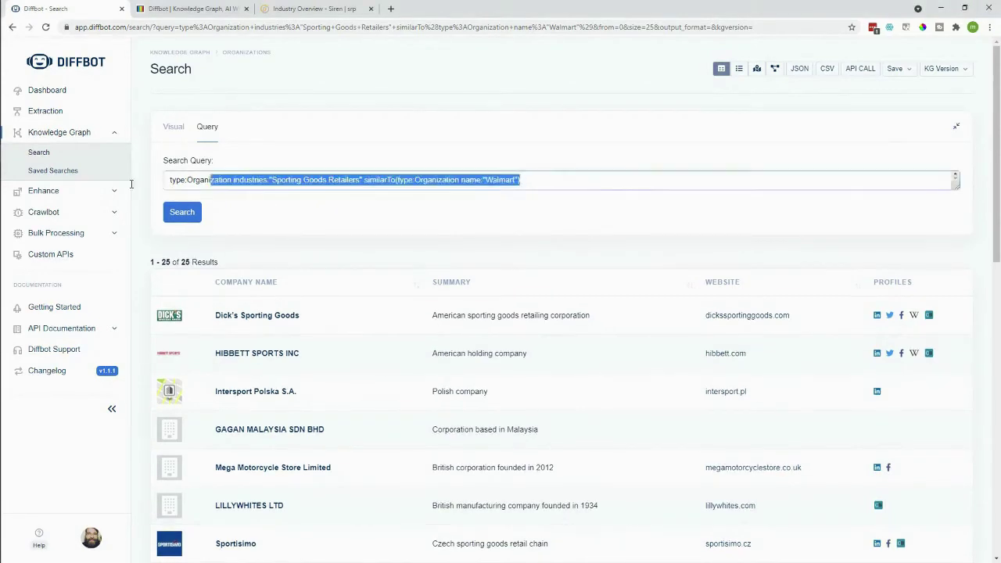
type("industries:\"Manufacturing Companies\" facet:industries")
left_click(184, 213)
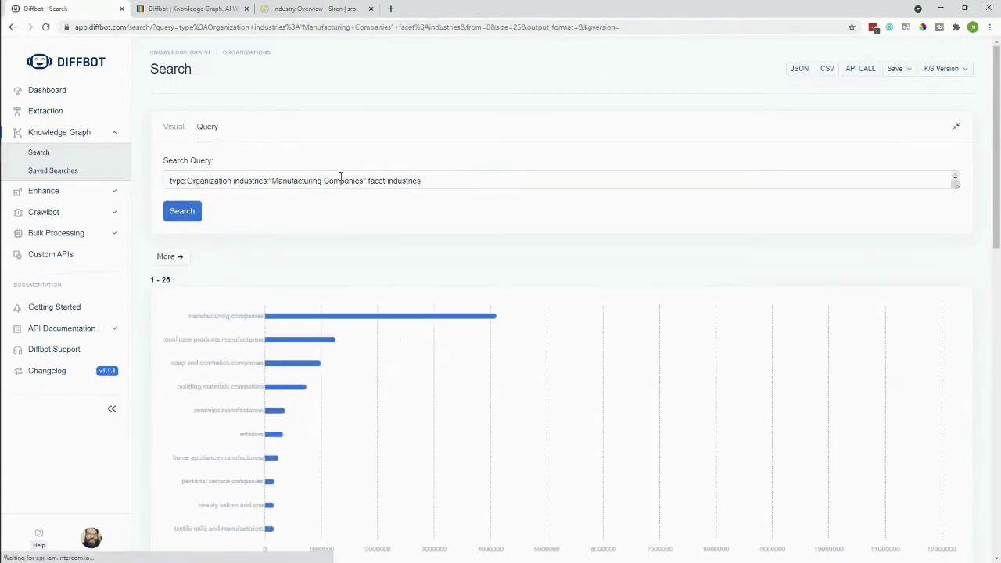
left_click_drag(423, 181, 370, 180)
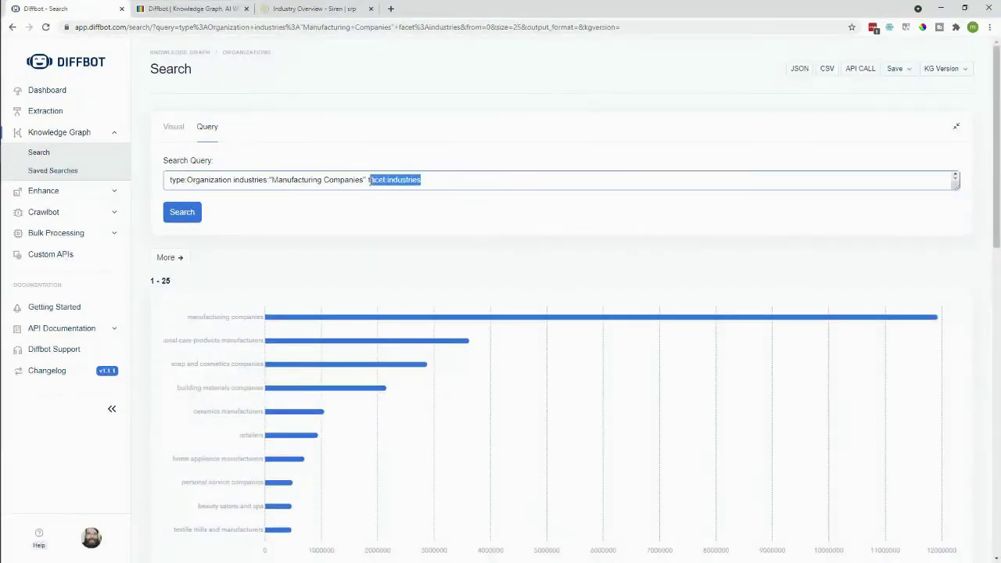
left_click(367, 215)
scroll(369, 219, "down", 1)
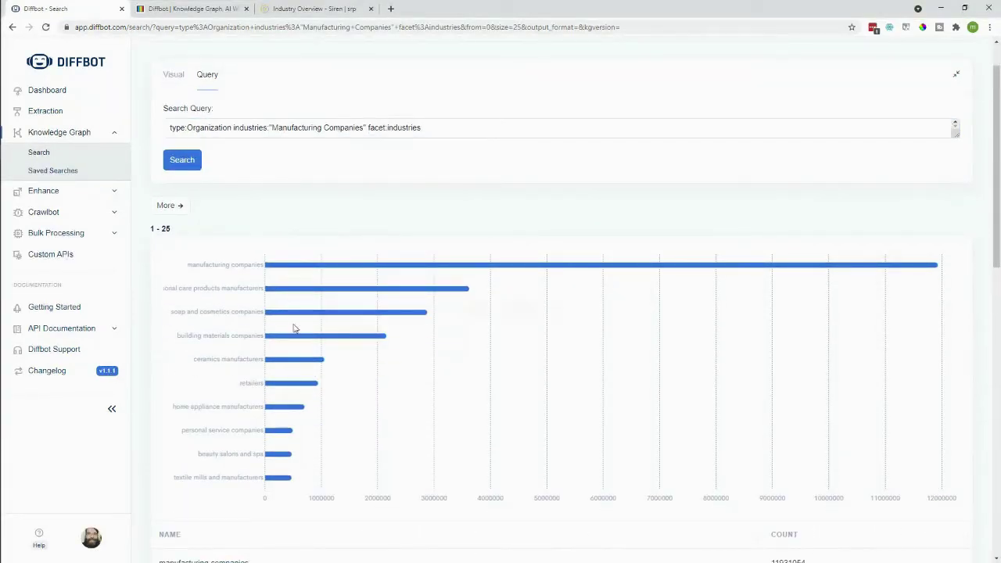
scroll(318, 364, "down", 3)
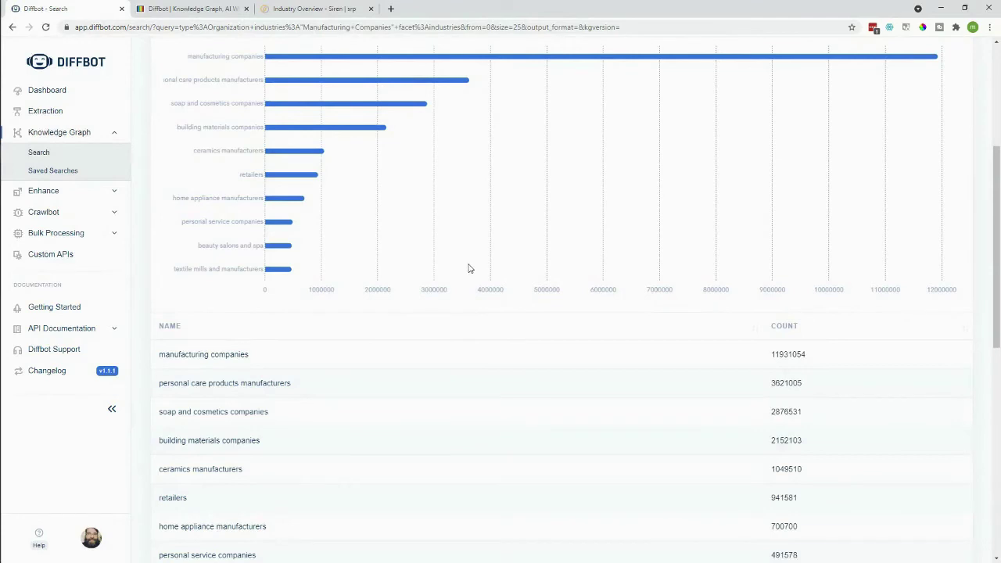
- Replace the industry filter and facet in the query with has:revenue and run the search
scroll(459, 249, "up", 1)
scroll(459, 248, "up", 4)
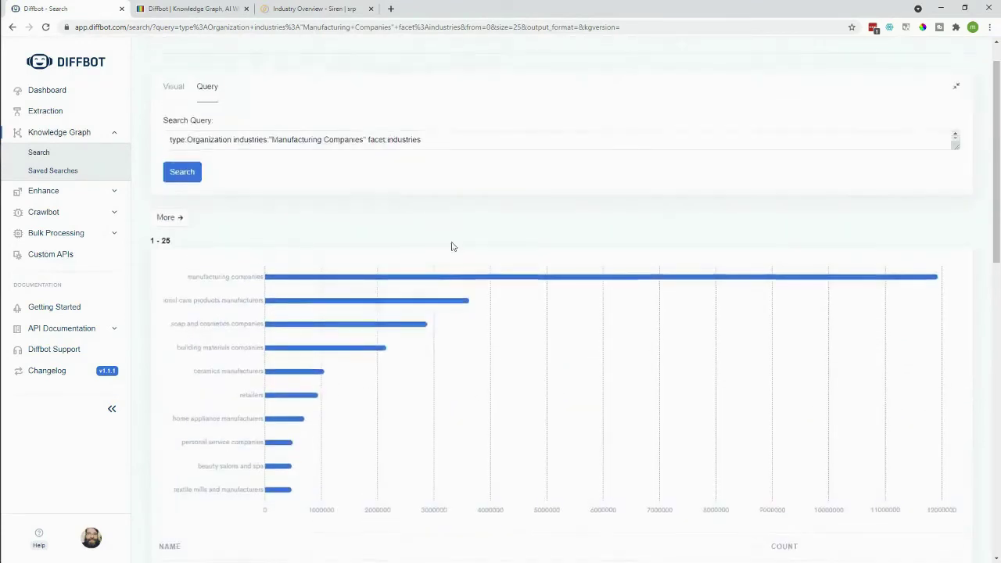
left_click_drag(436, 181, 234, 184)
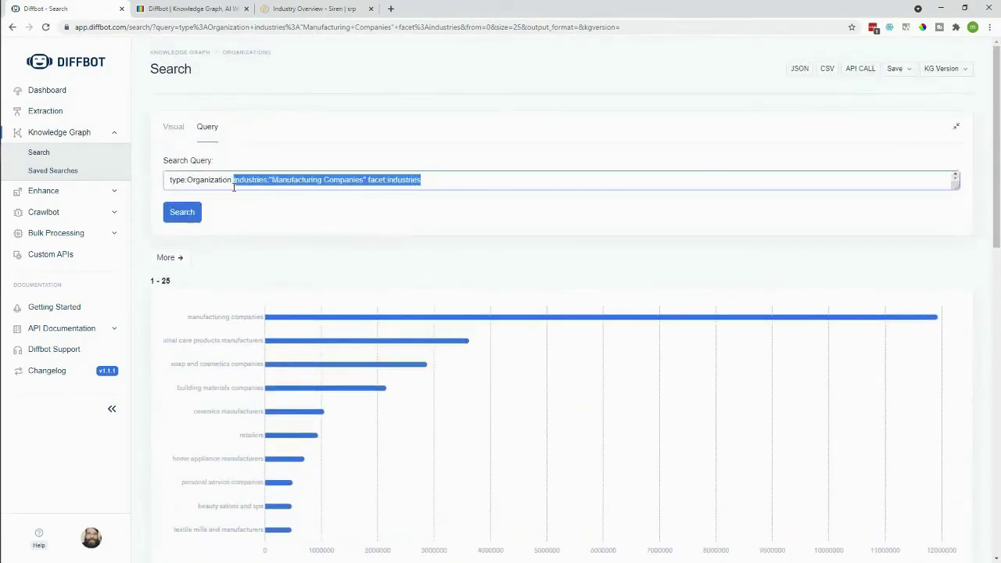
type("has")
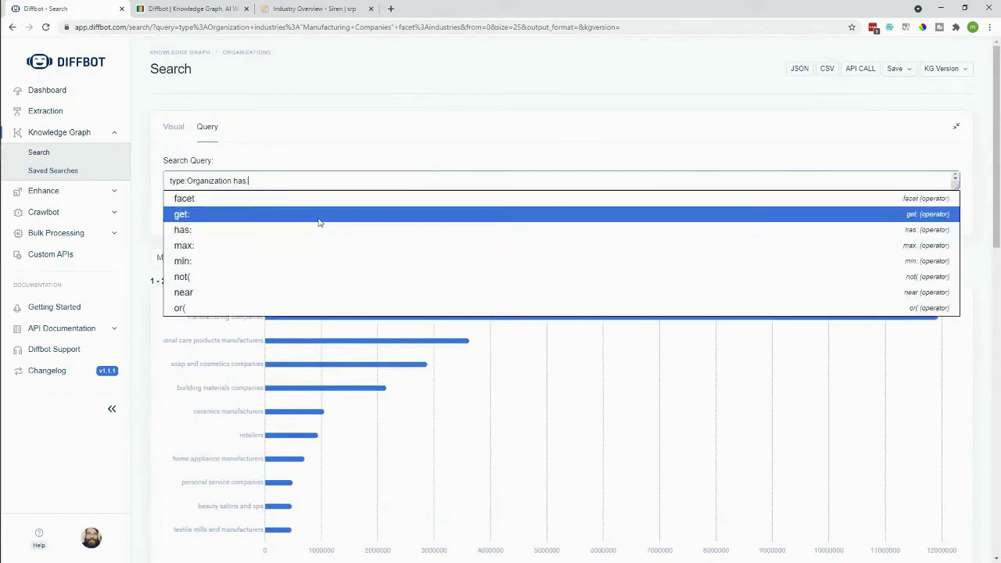
type(":revenue")
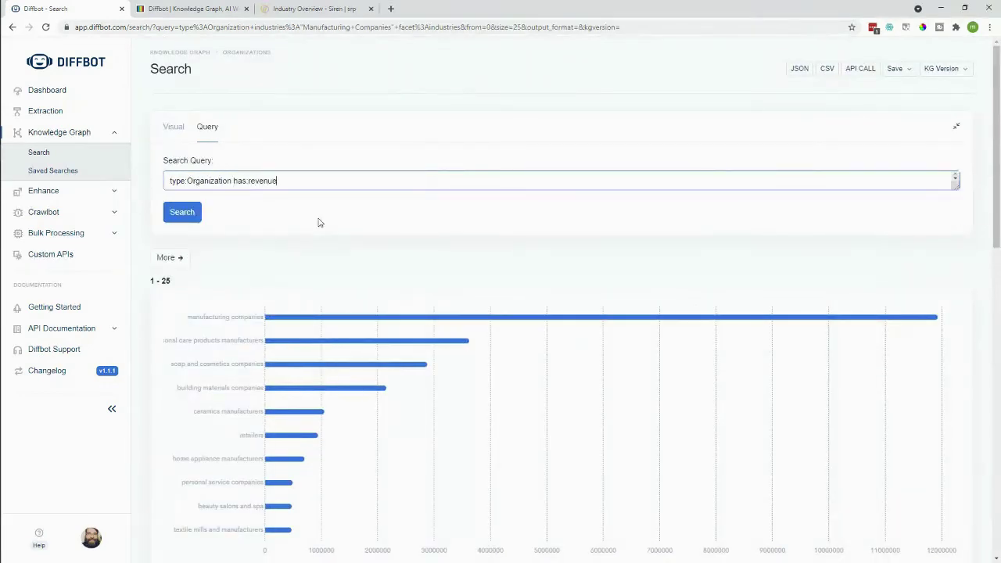
left_click(182, 213)
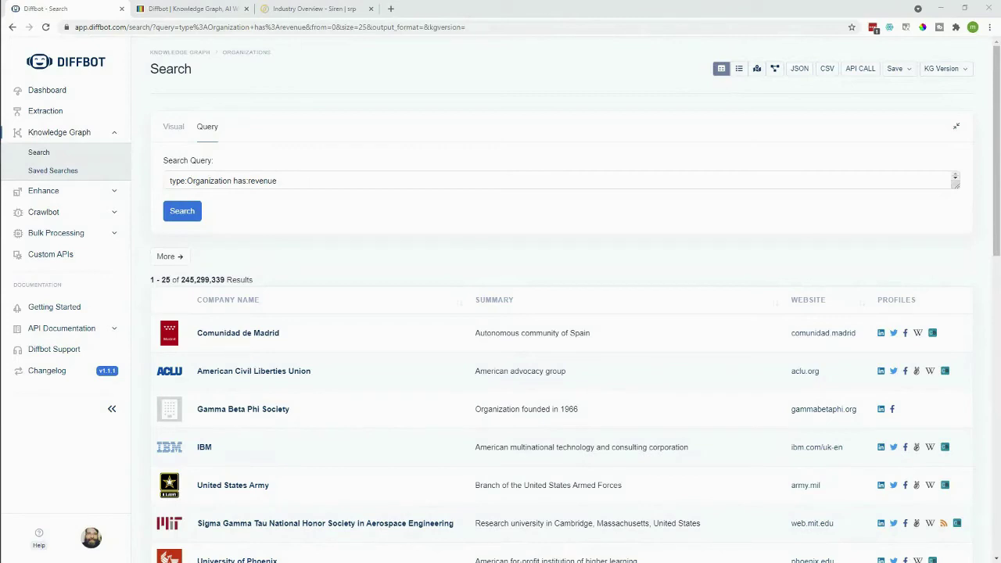
- Append industries:"Law Firms" to the has:revenue query and run the search
left_click(348, 181)
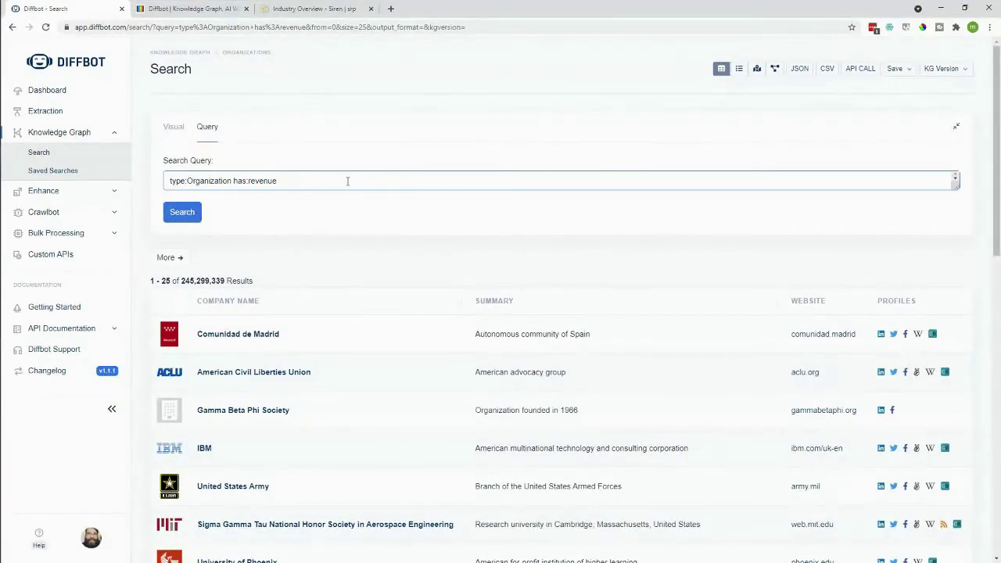
type("industries:\"Law Firms\"")
left_click(178, 217)
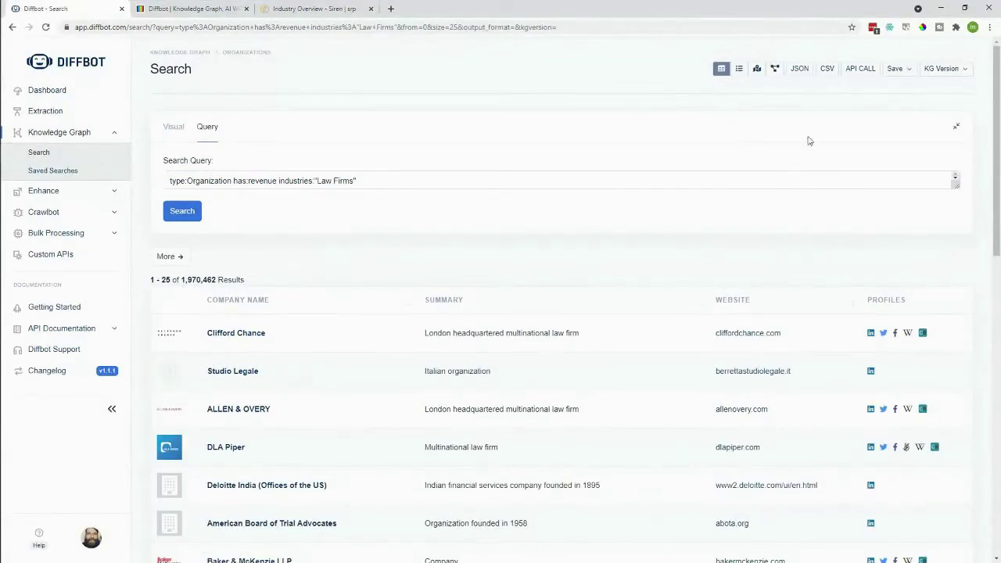
- Open the CSV export for the law firms, include the revenue_value field and inspect the first firm's revenue in the preview
left_click(827, 69)
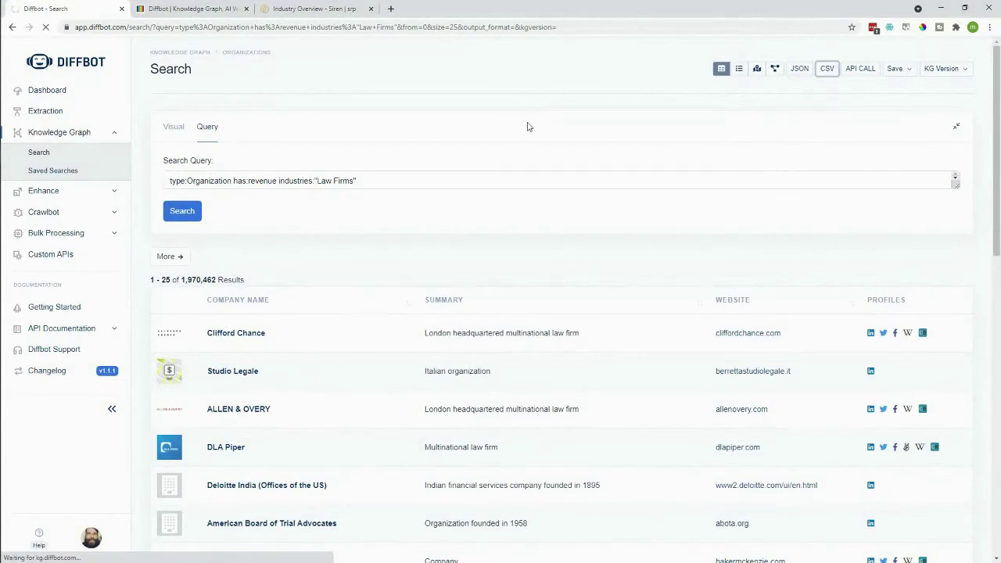
left_click(81, 150)
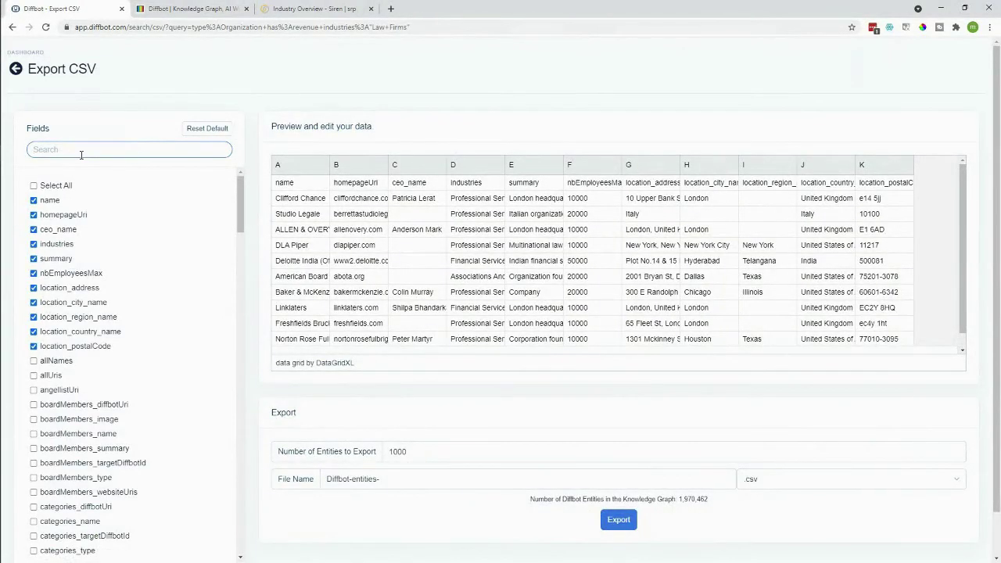
type("revenue")
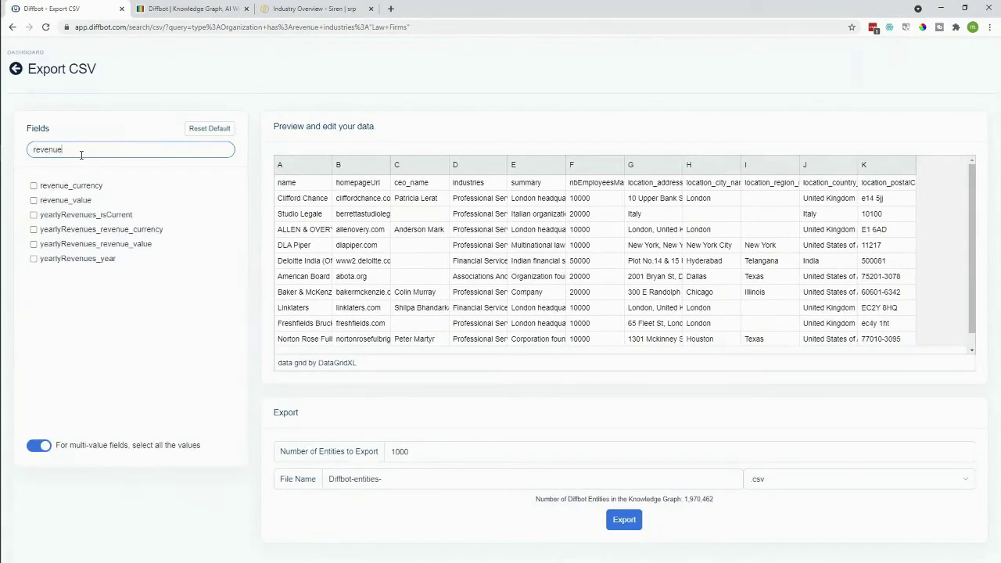
left_click(61, 203)
left_click_drag(458, 348, 871, 223)
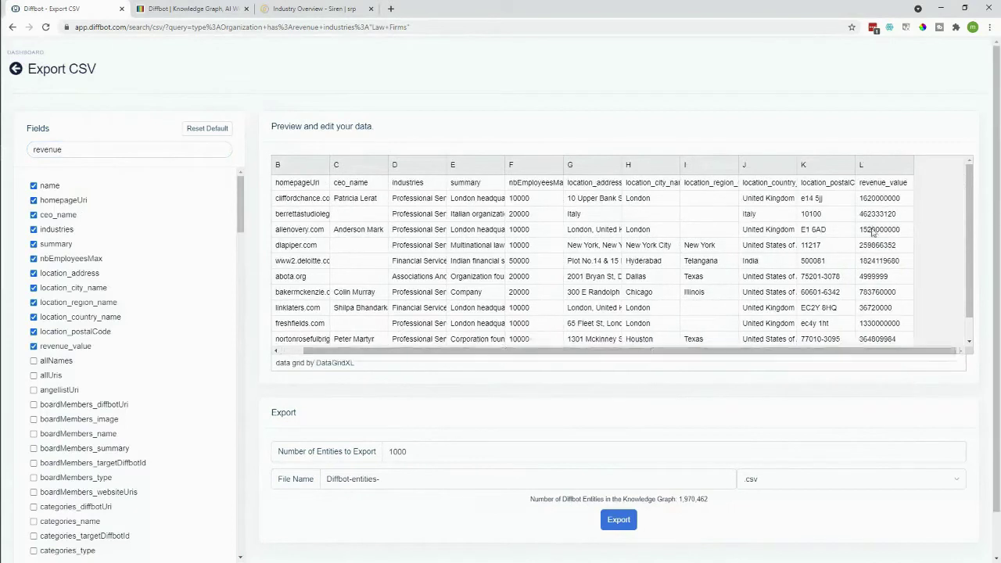
left_click(873, 202)
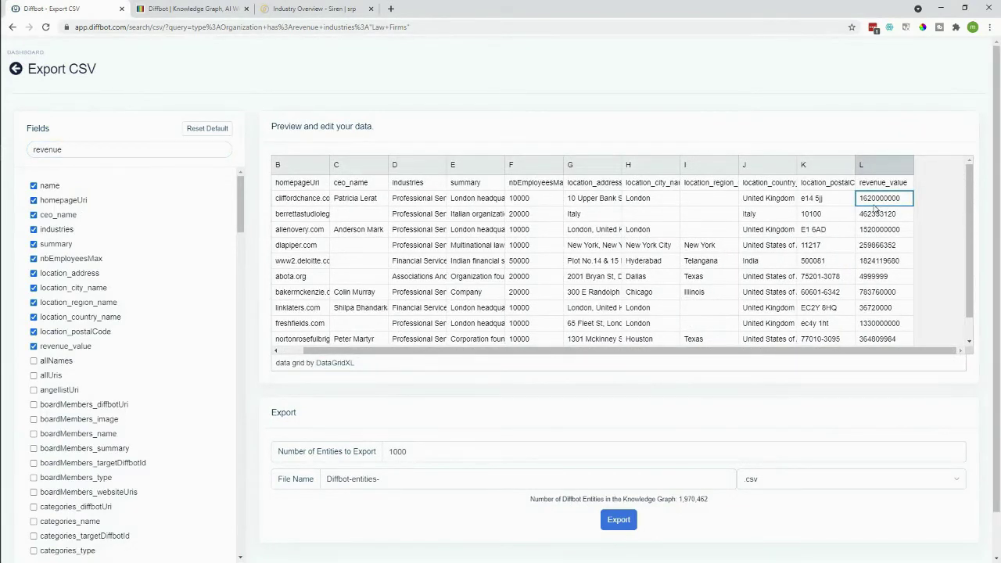
left_click_drag(782, 350, 450, 300)
left_click(297, 200)
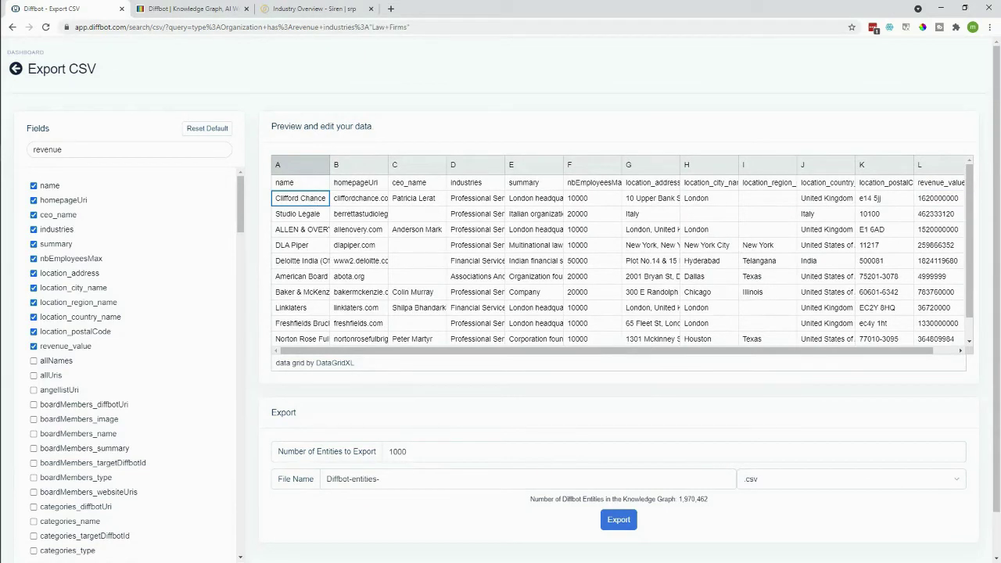
- Filter the export fields by "revenue" again, include yearlyRevenues_revenue_value and inspect the first firm's value in that column
left_click_drag(64, 149, 29, 133)
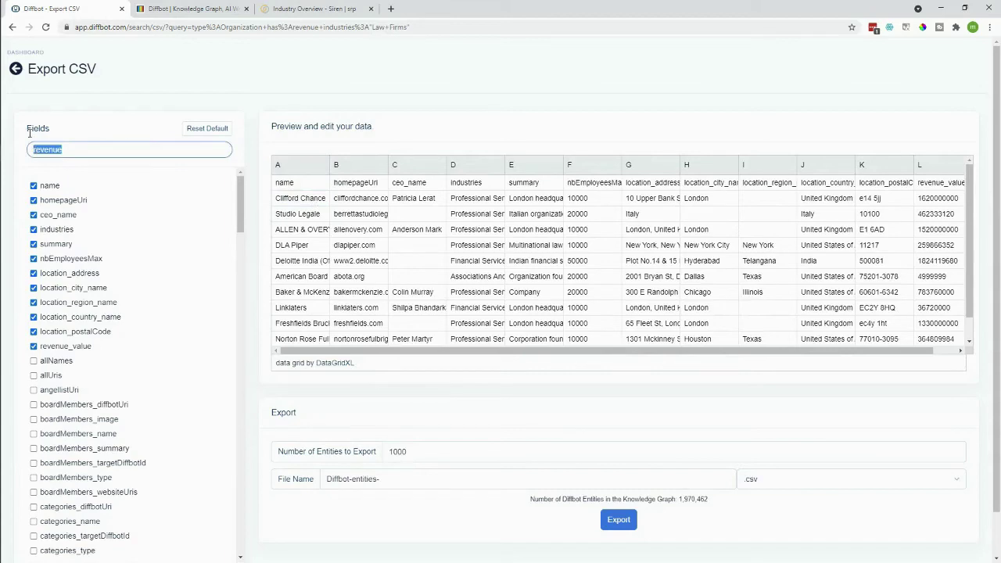
type("revenue")
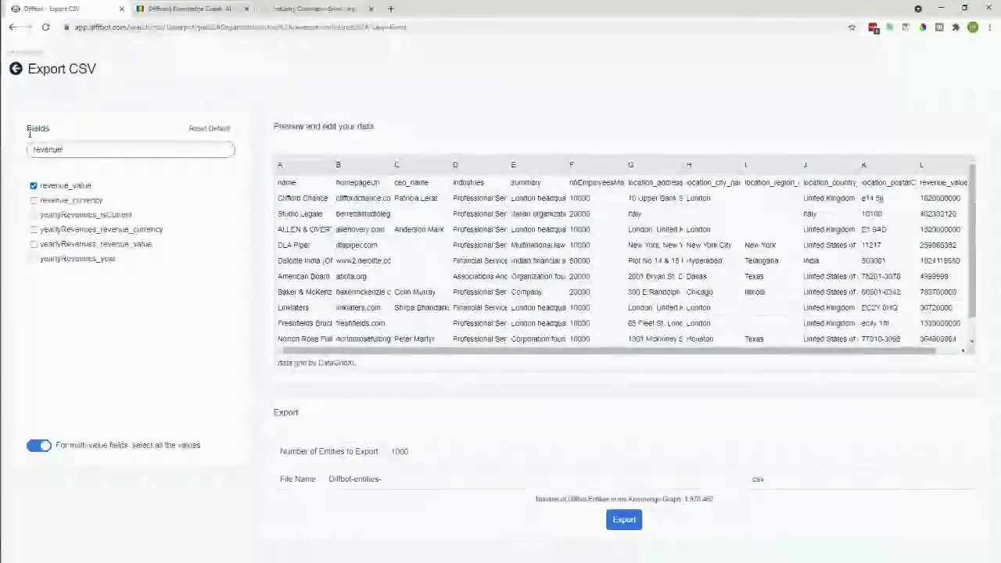
left_click(66, 246)
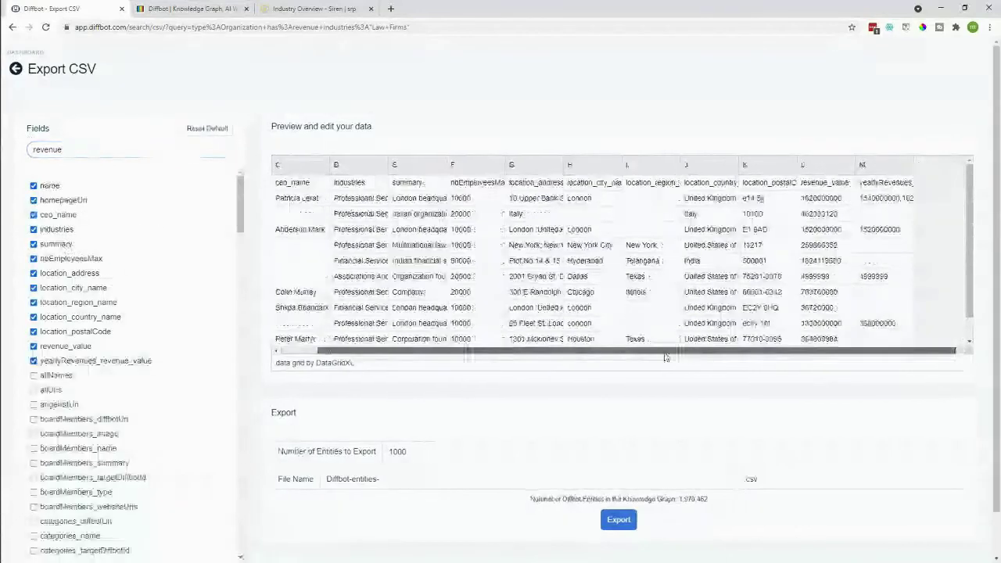
left_click(900, 202)
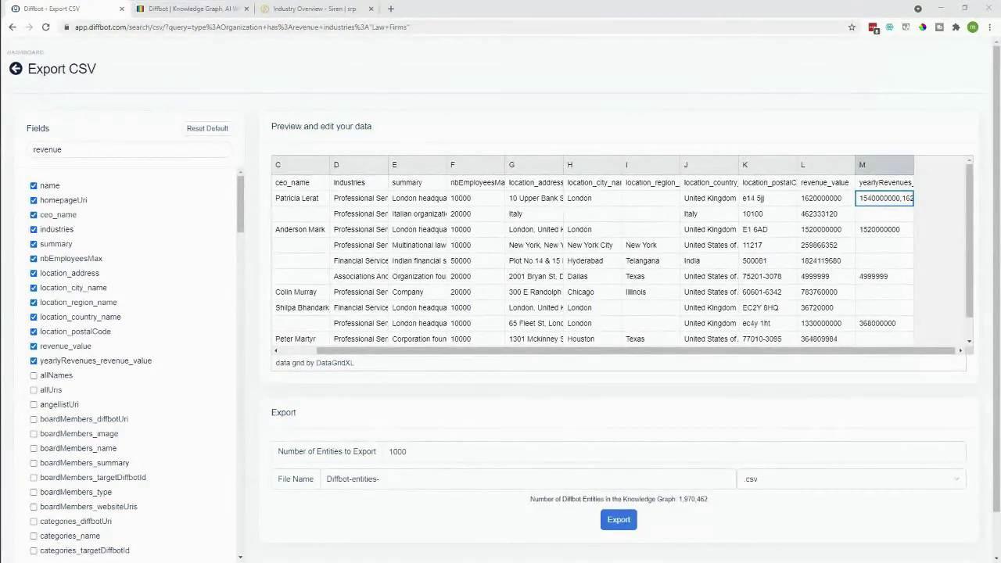
- Leave the CSV export and start a new visual Knowledge Graph search for articles with a tags.label filter
left_click(16, 68)
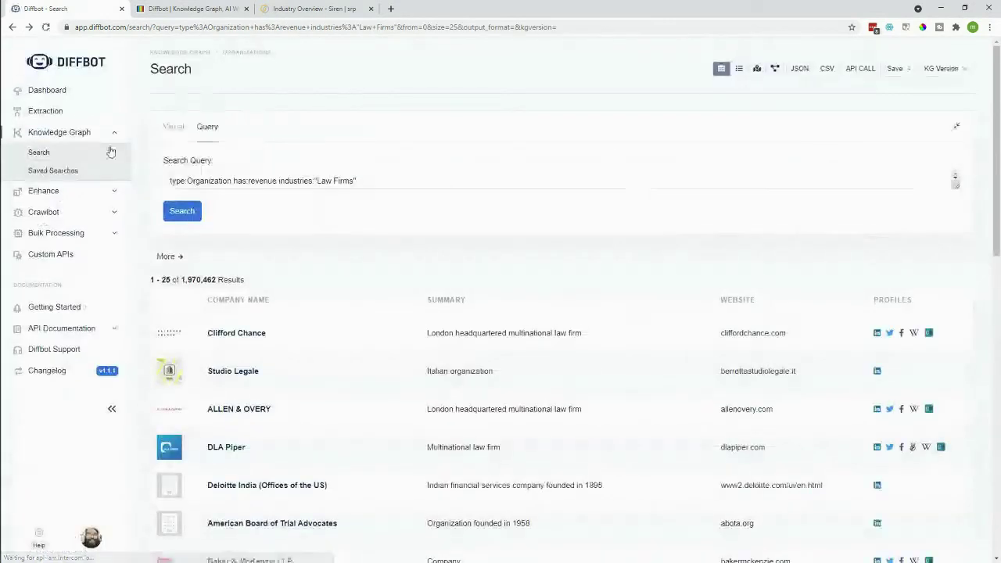
left_click(31, 154)
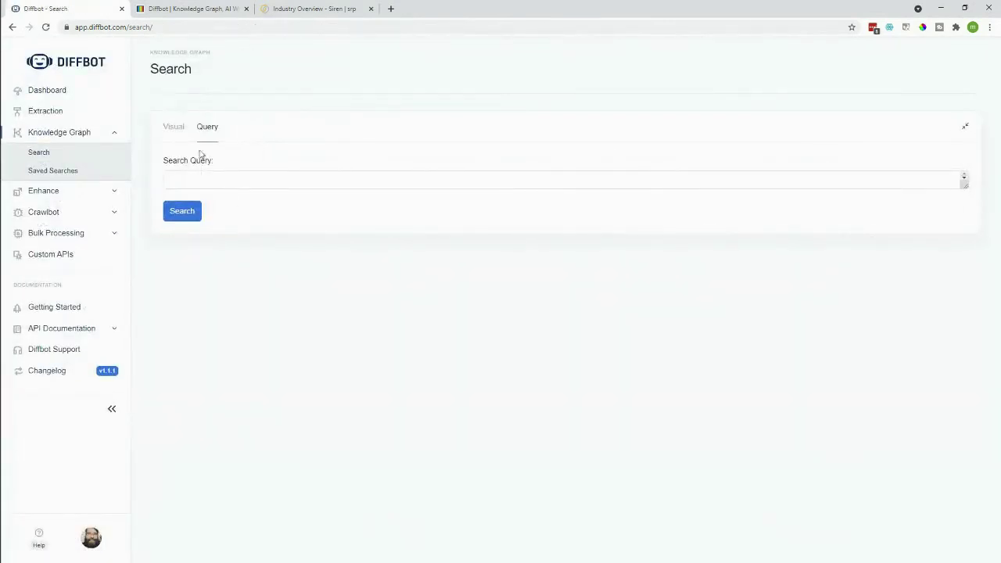
left_click(173, 131)
left_click(262, 185)
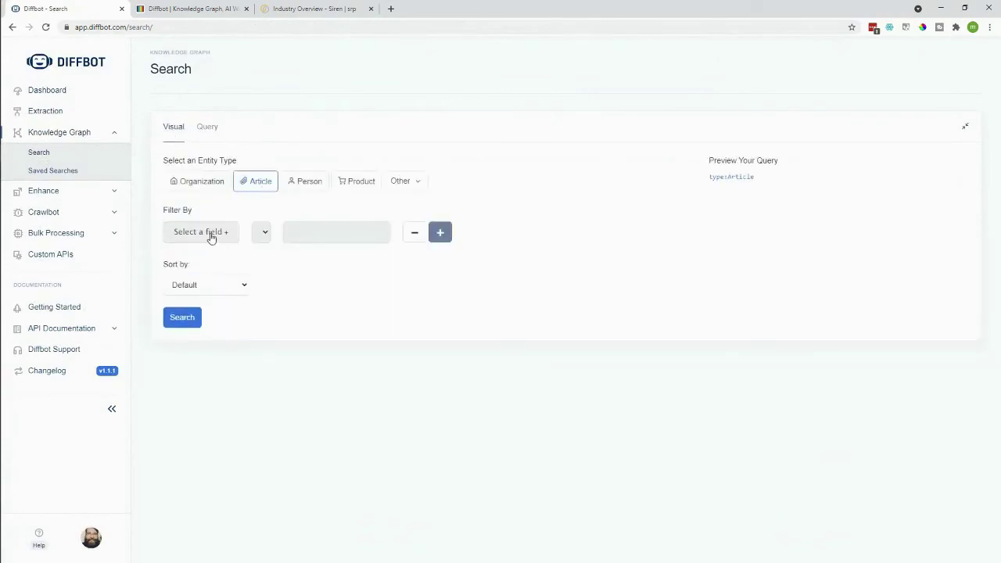
left_click(212, 233)
mouse_move(208, 319)
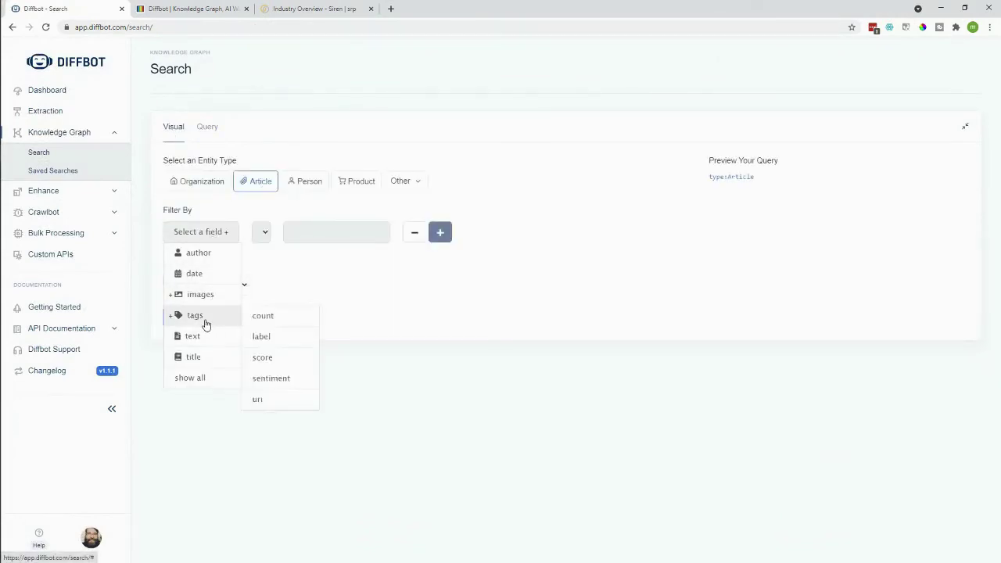
left_click(269, 339)
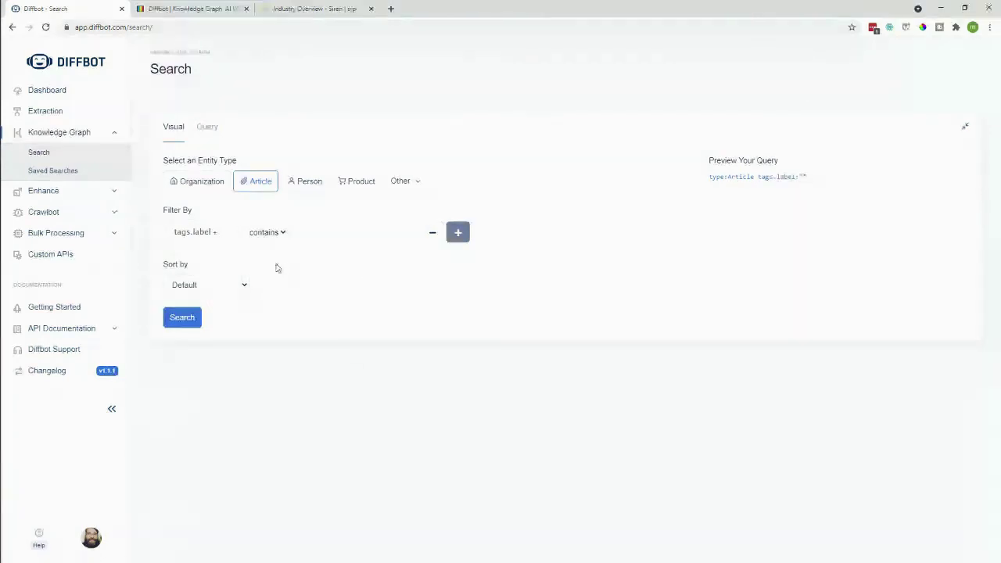
- Add a second filter on the sentiment field to the article search
left_click(459, 232)
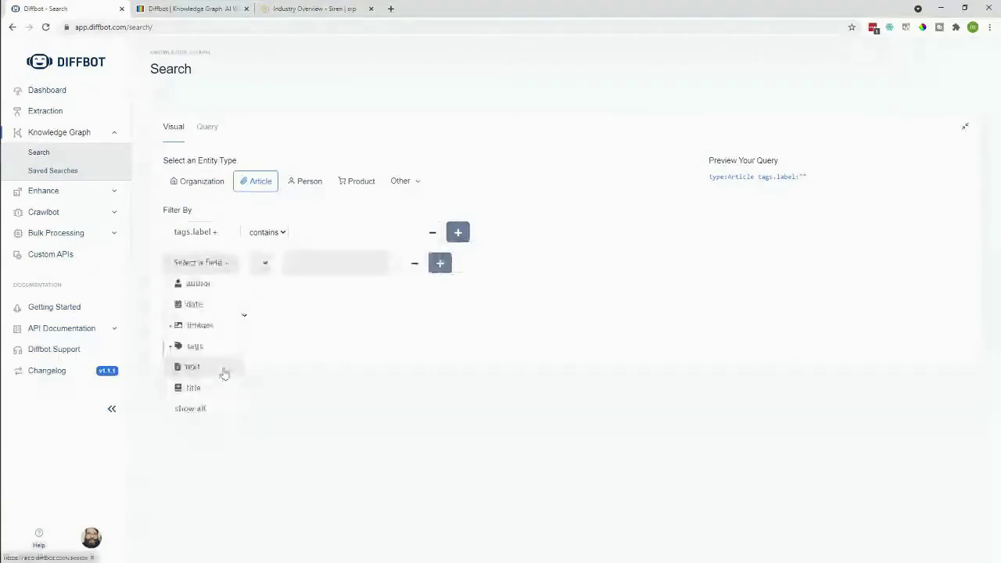
left_click(195, 409)
scroll(216, 499, "down", 3)
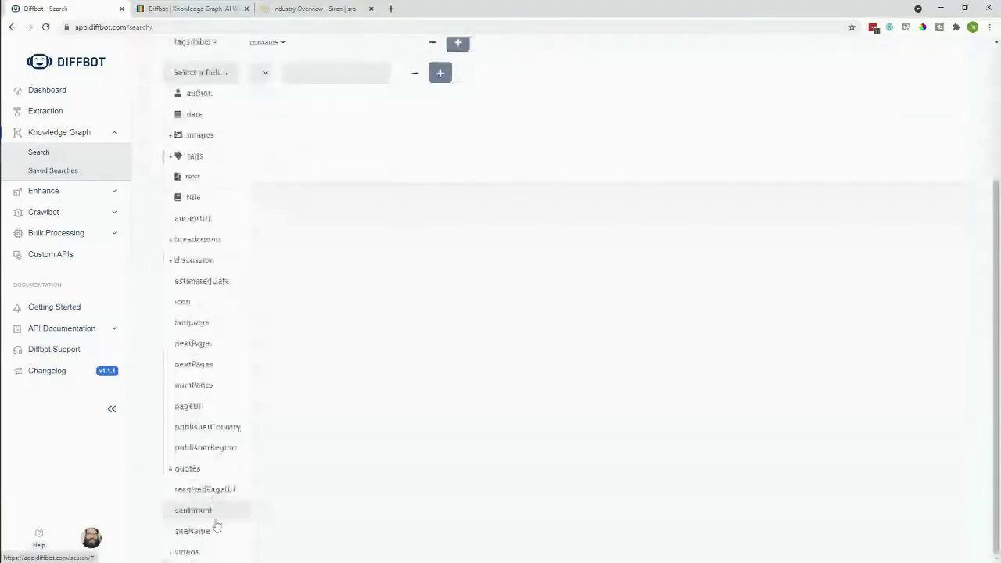
left_click(212, 509)
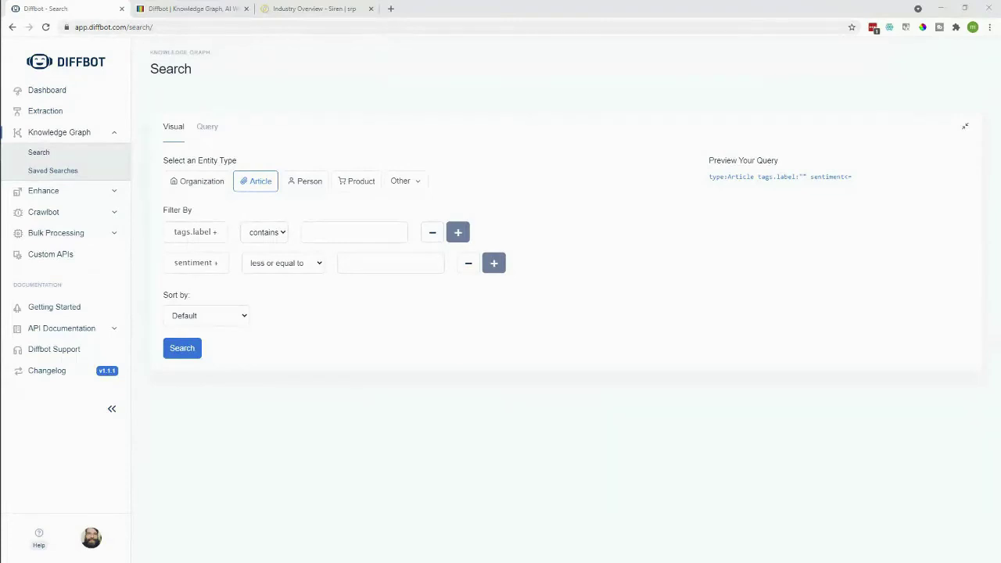
- Set the tags.label filter to contain Microsoft and remove the sentiment filter row
left_click(321, 234)
type("Mic")
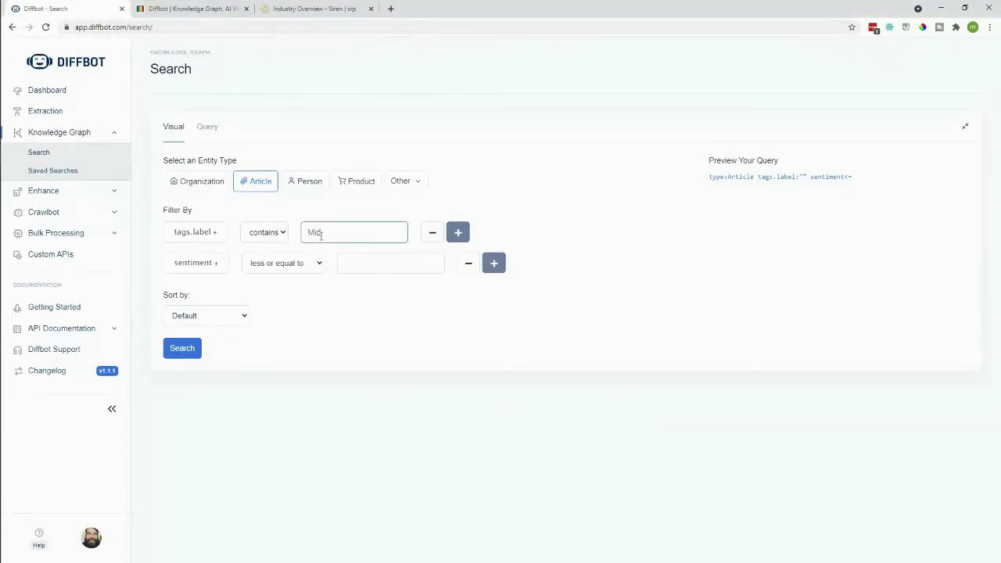
type("rosoft")
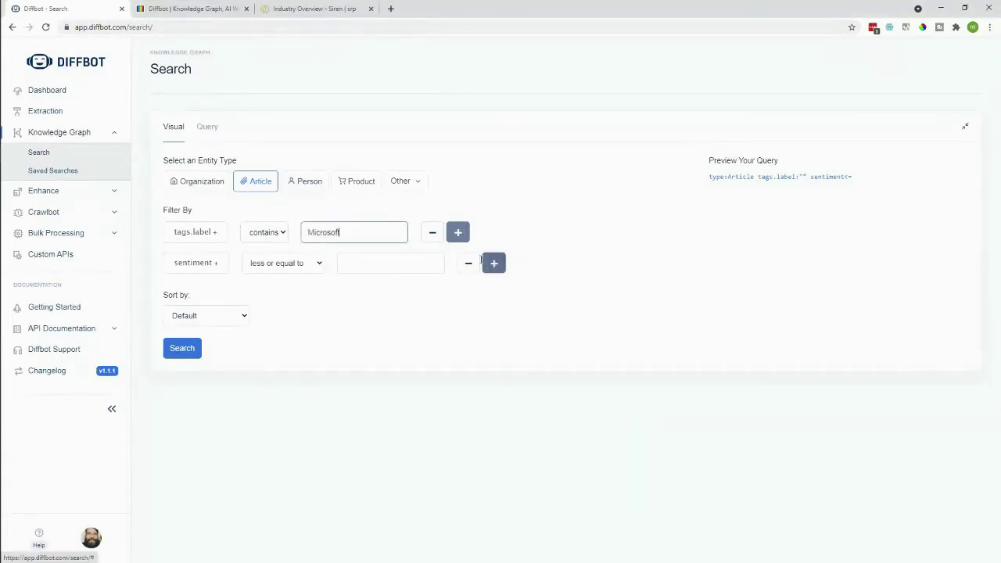
left_click(467, 263)
- Append facet:sentiment to the Microsoft article query in its text form and run the search
left_click(207, 127)
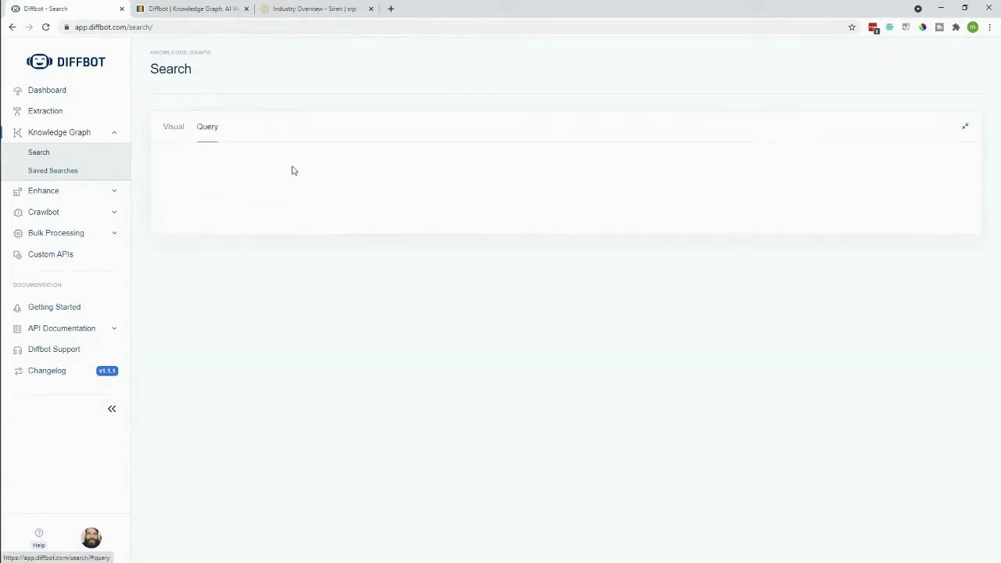
left_click(360, 181)
type("facet:sentiment")
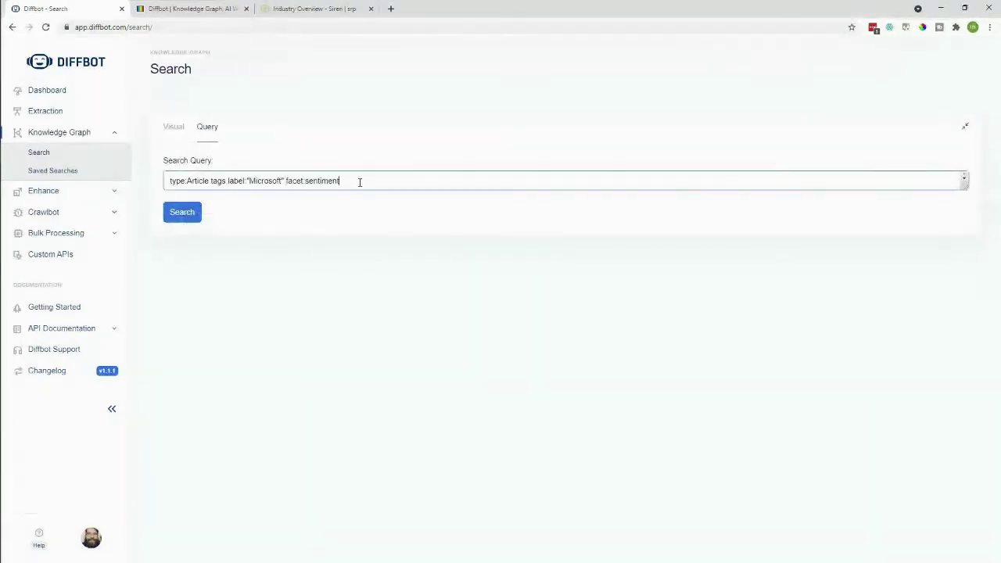
left_click(184, 217)
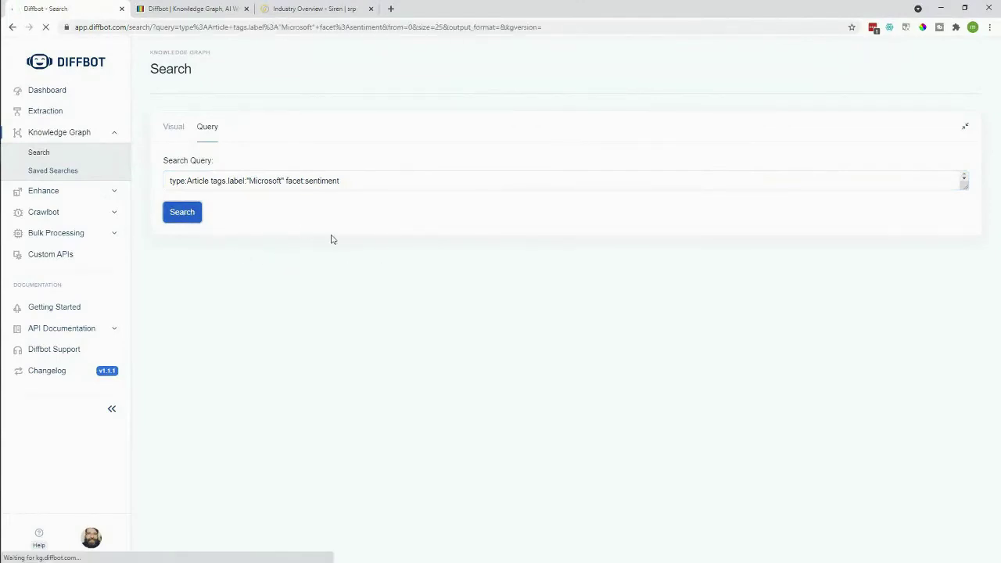
- Examine the sentiment facet's bar chart and the table of article counts per sentiment range
scroll(329, 227, "down", 3)
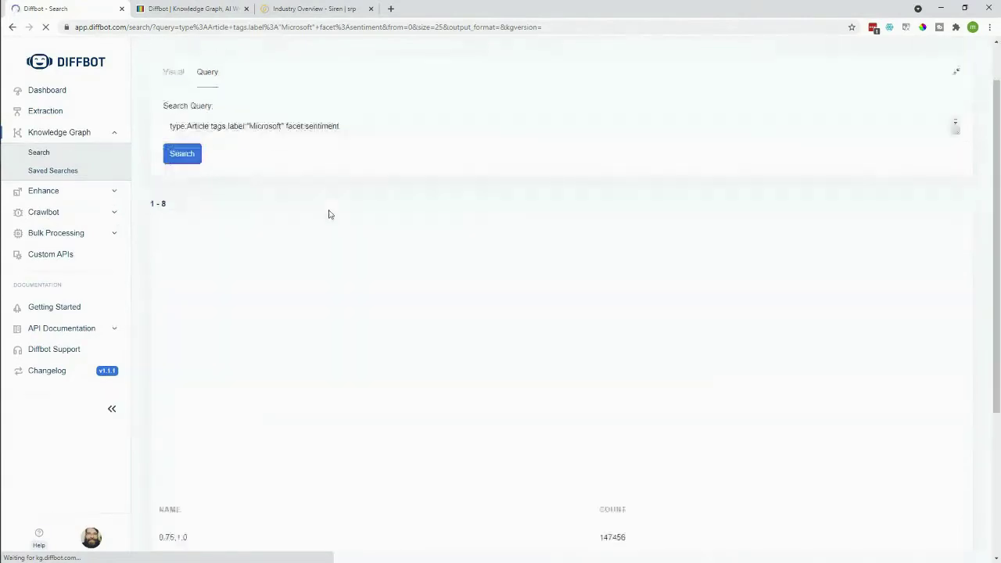
scroll(330, 207, "up", 1)
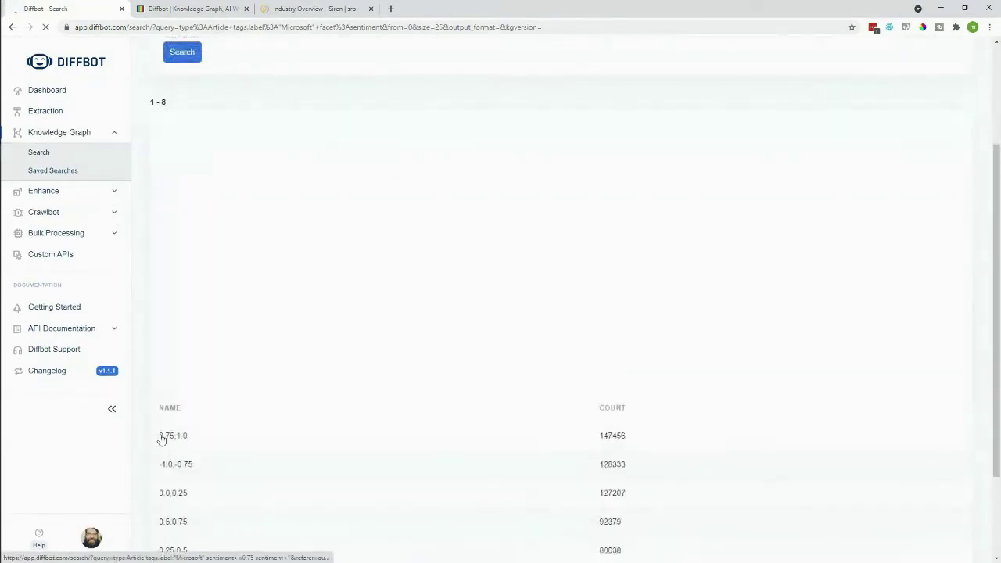
scroll(241, 398, "up", 2)
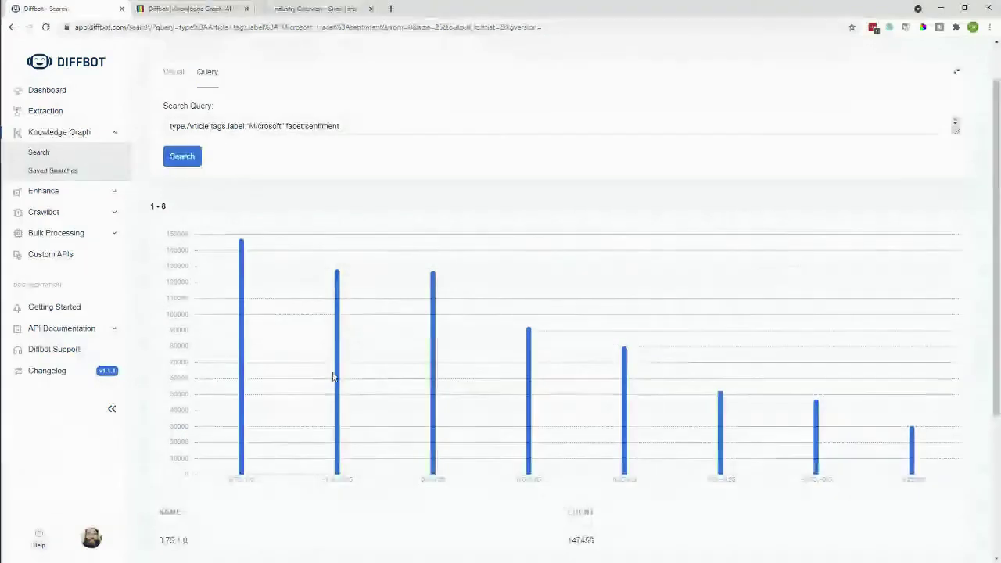
mouse_move(336, 378)
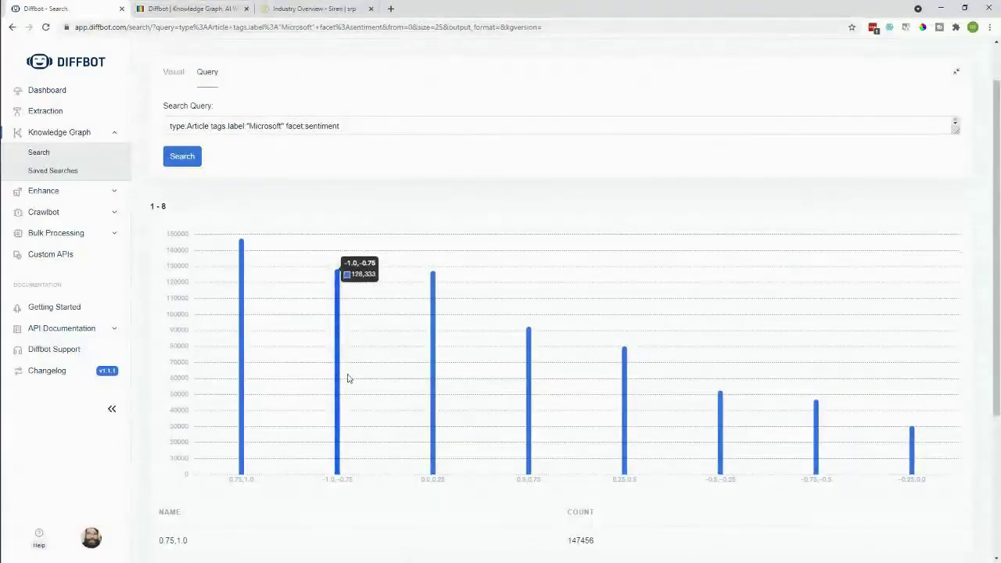
mouse_move(434, 357)
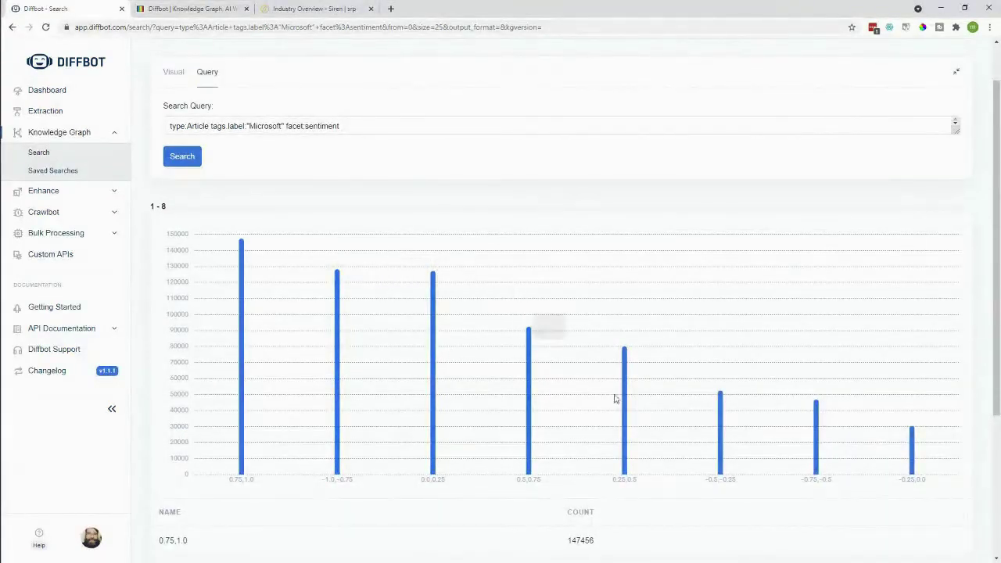
mouse_move(577, 392)
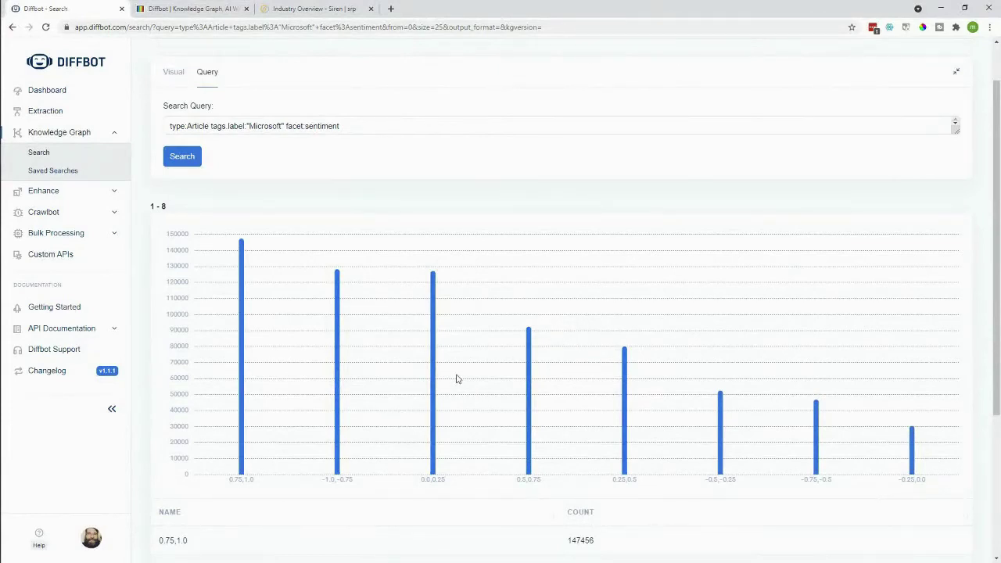
scroll(459, 378, "down", 2)
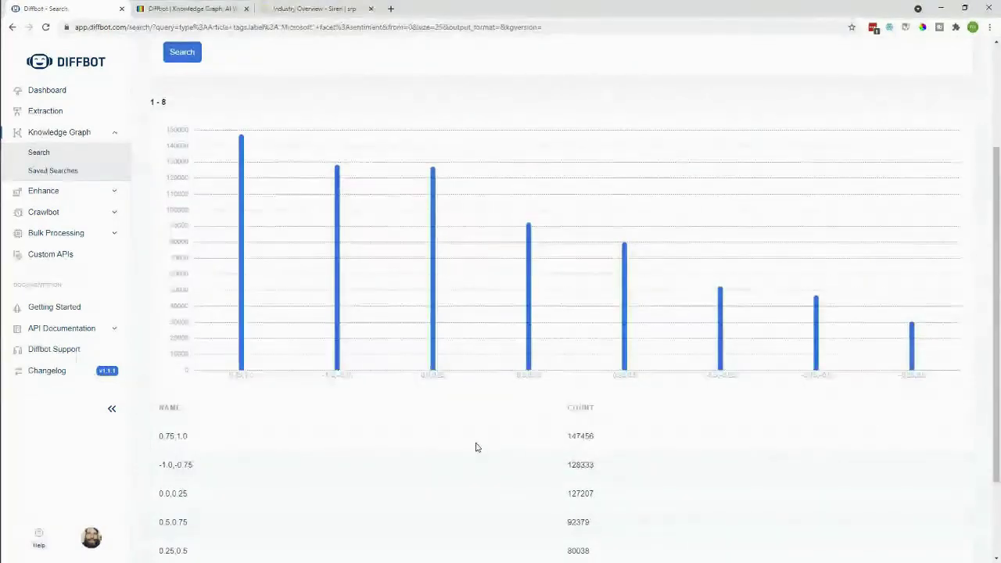
scroll(476, 447, "down", 1)
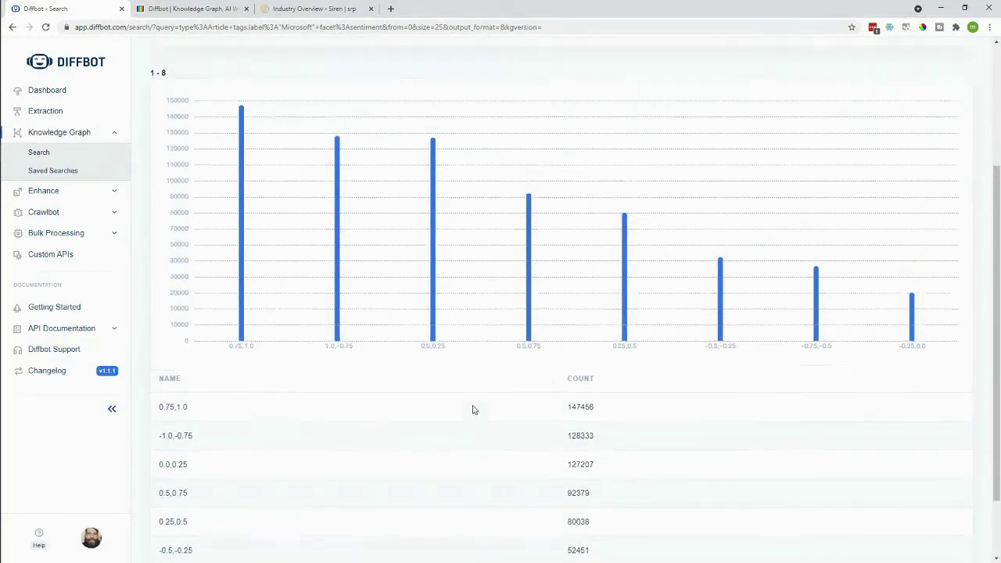
- Remove facet:sentiment from the query and run the Microsoft article search
scroll(473, 410, "up", 3)
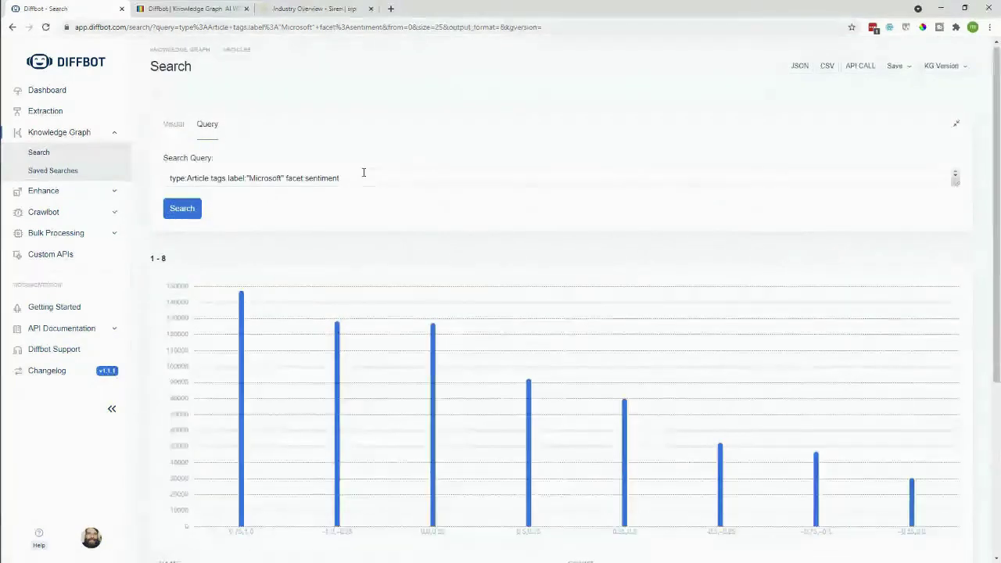
left_click_drag(343, 180, 287, 178)
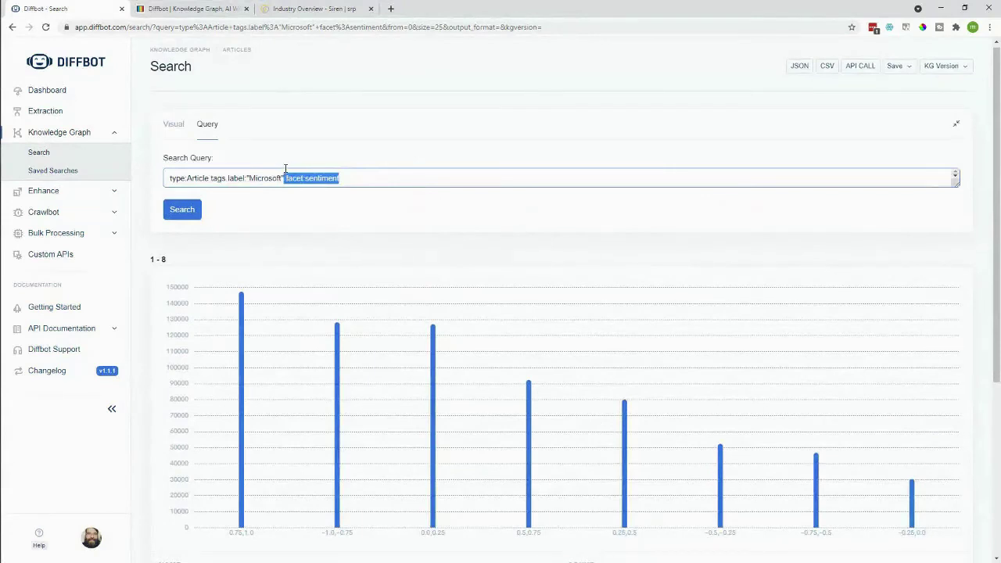
key("BackSpace")
left_click(181, 208)
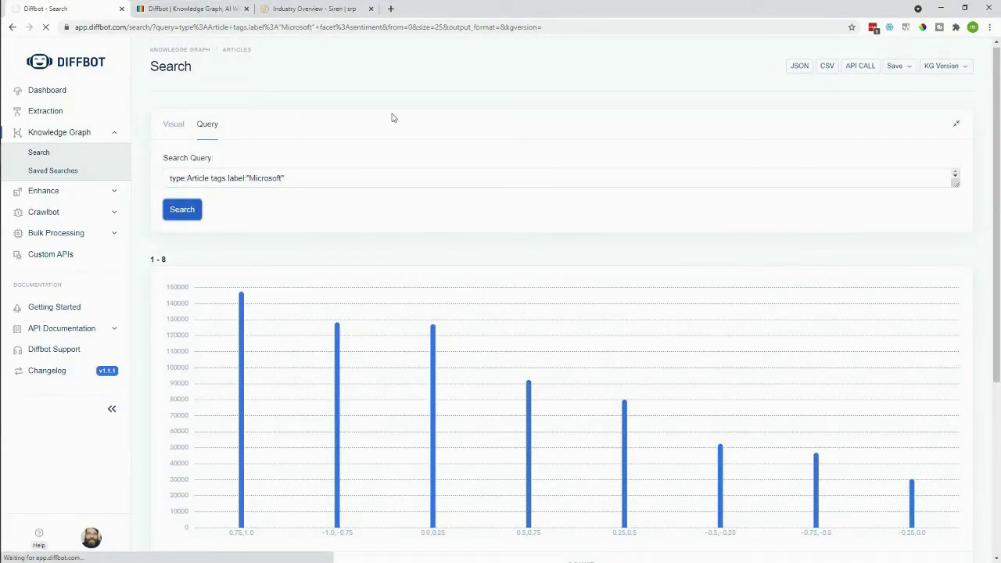
- Inspect the sentiment score of the first article in the Microsoft results
scroll(556, 143, "down", 1)
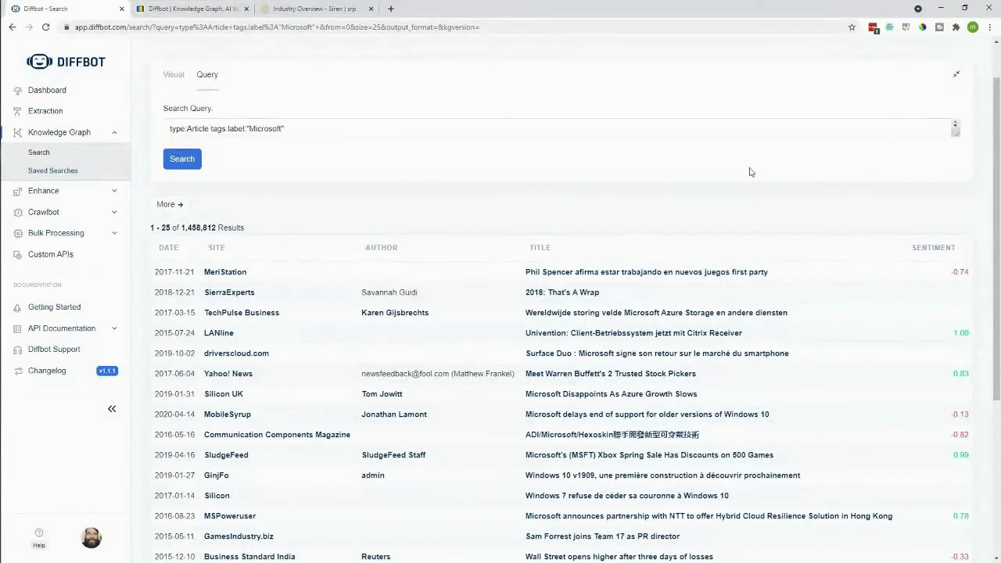
left_click_drag(973, 273, 939, 271)
left_click(367, 129)
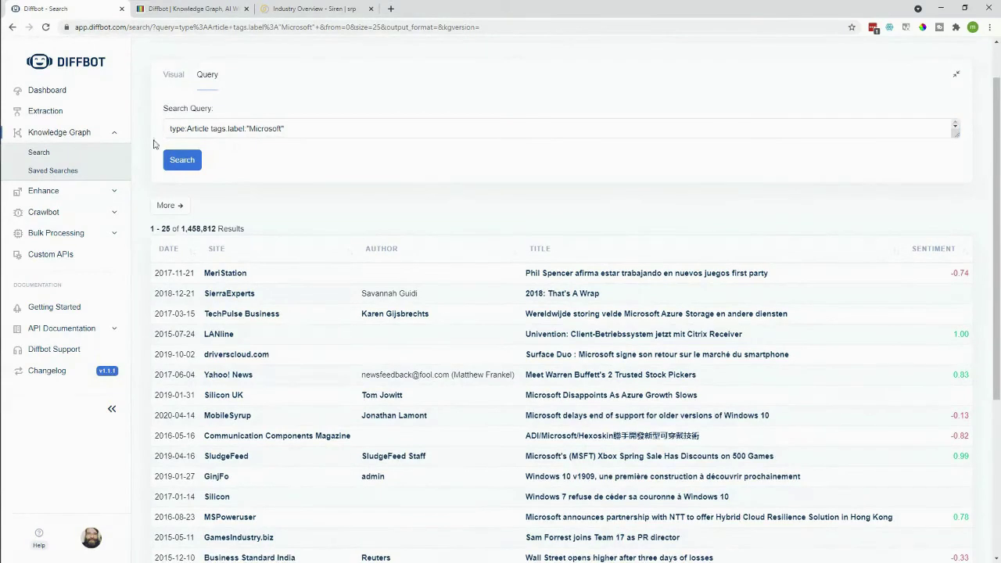
- Add a date filter to the visual article query and set it to on 2021-05-17
left_click(175, 75)
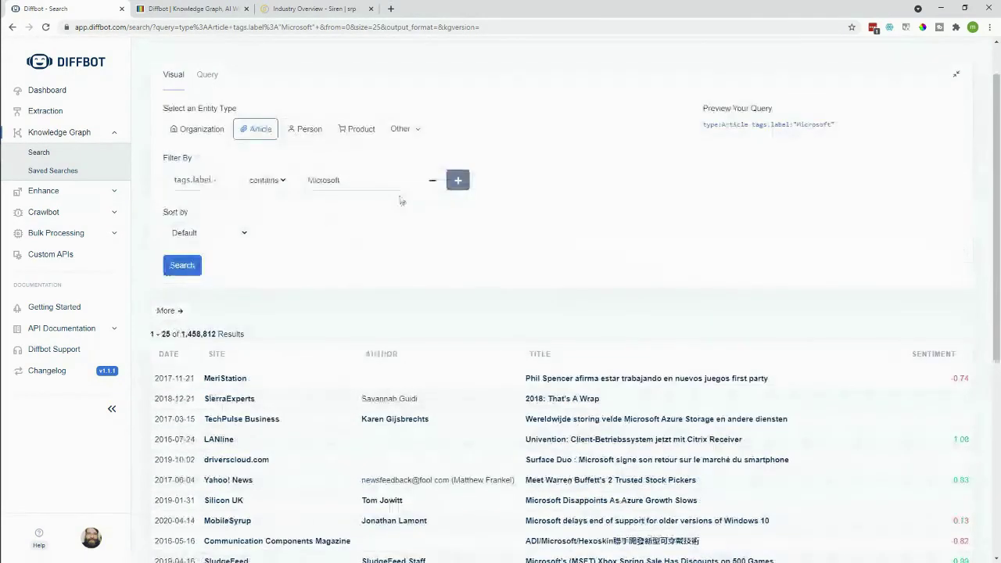
left_click(457, 180)
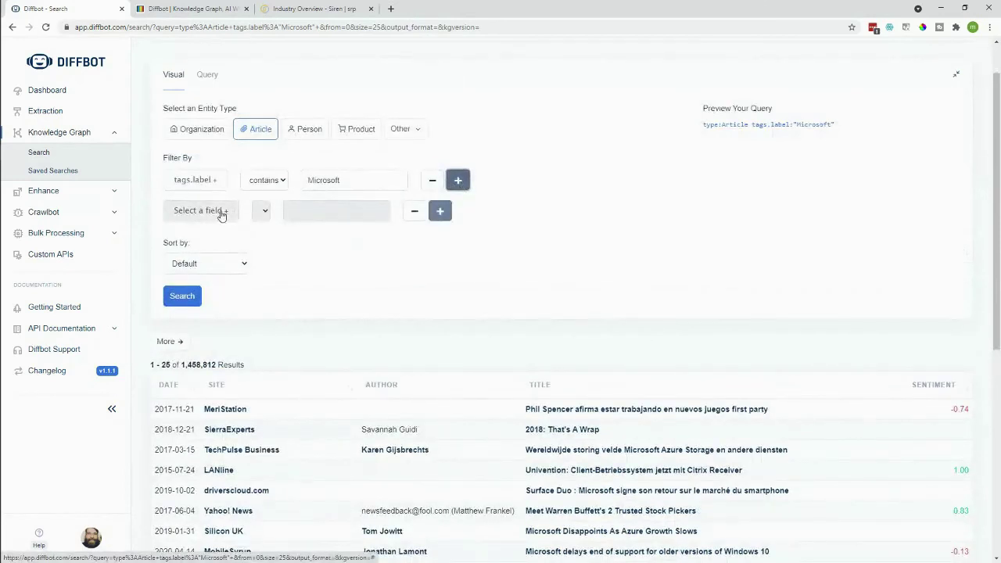
left_click(221, 216)
mouse_move(179, 252)
left_click(279, 273)
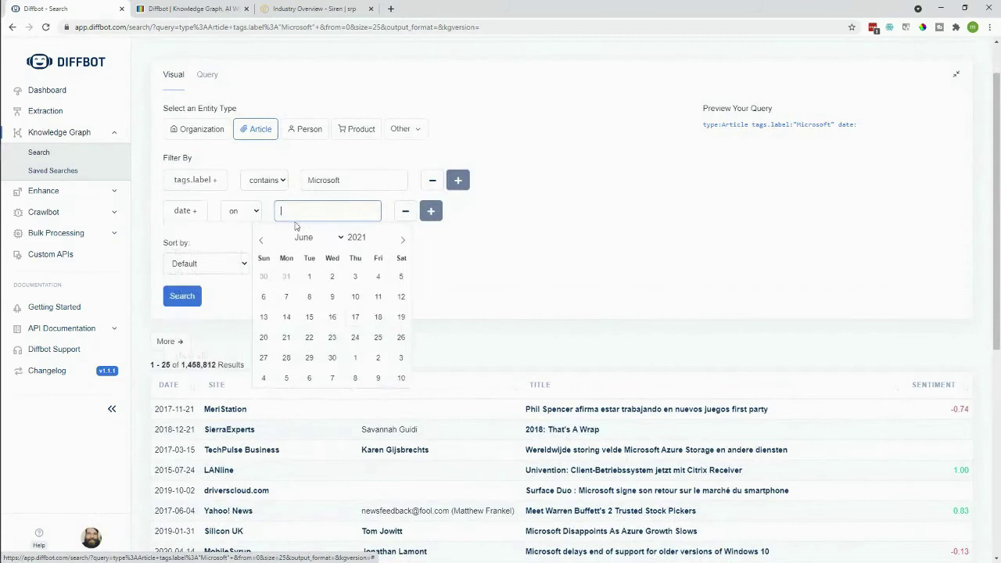
left_click(260, 241)
left_click(311, 337)
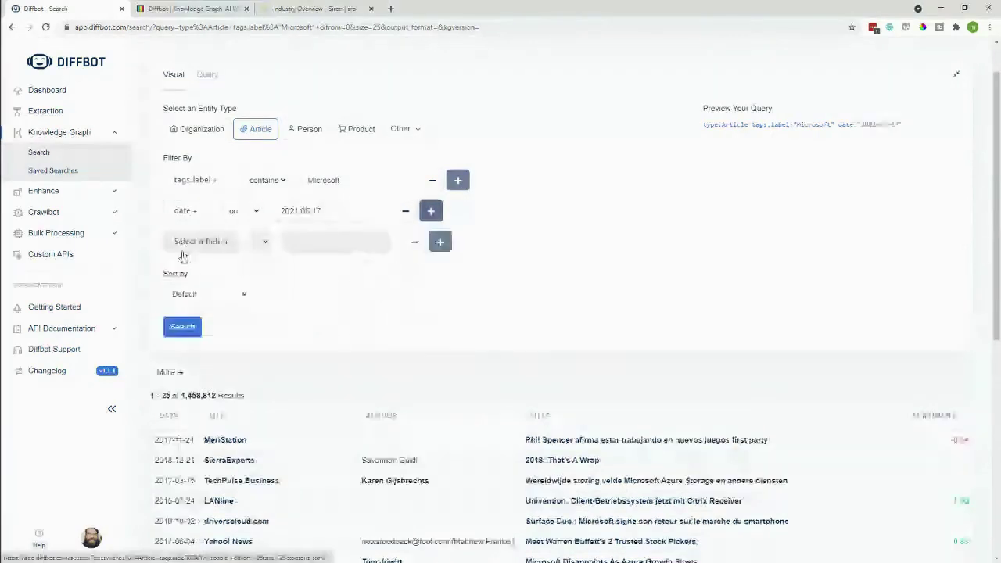
- Add a publisherCountry filter containing China and run the article search
left_click(213, 243)
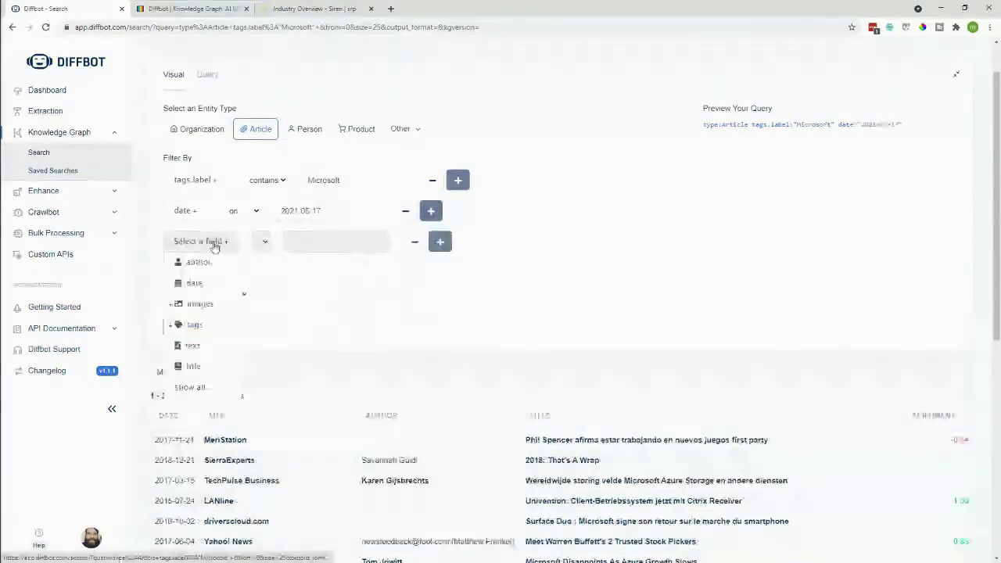
left_click(201, 384)
scroll(201, 384, "down", 1)
left_click(207, 491)
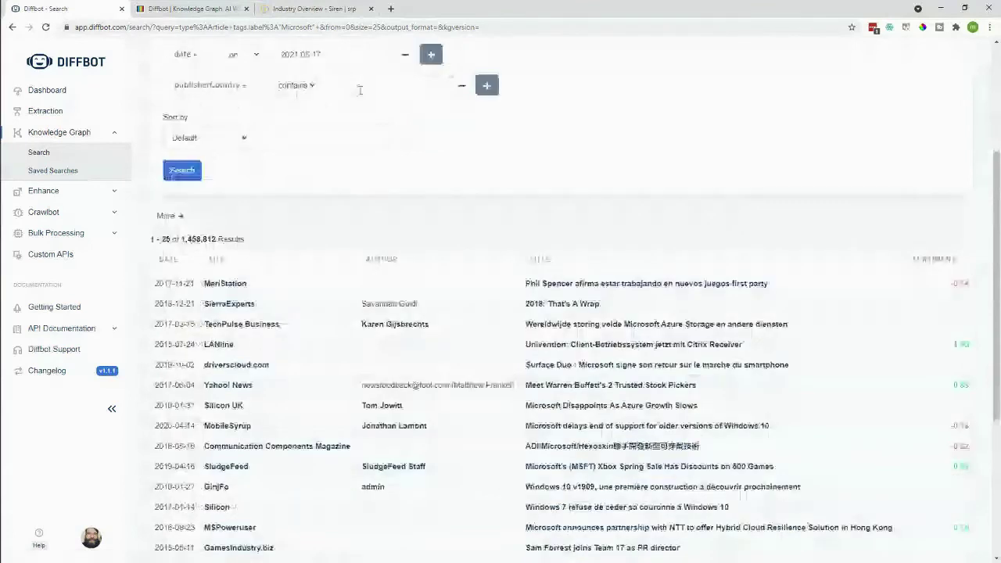
left_click(360, 90)
type("Chin")
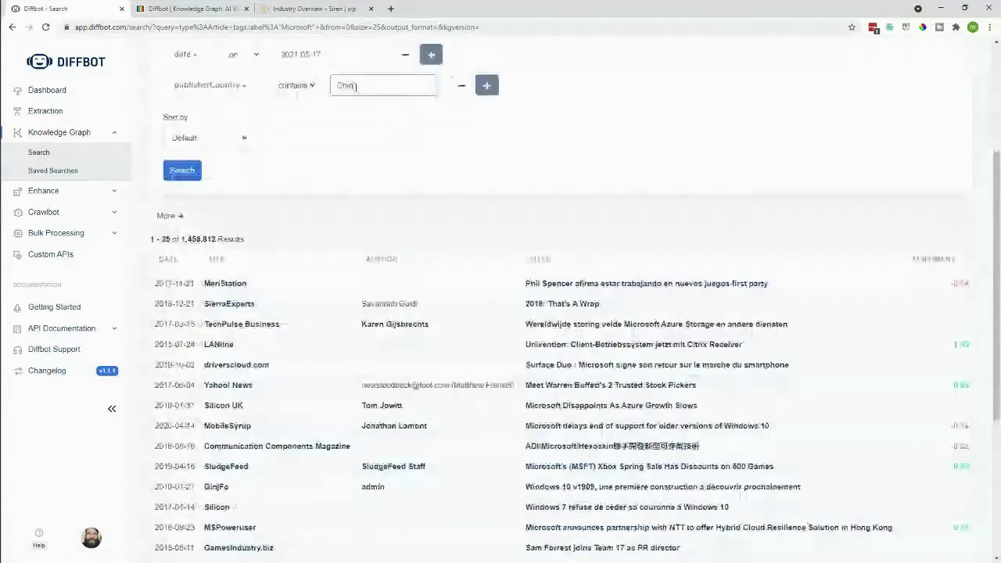
type("a")
key("Return")
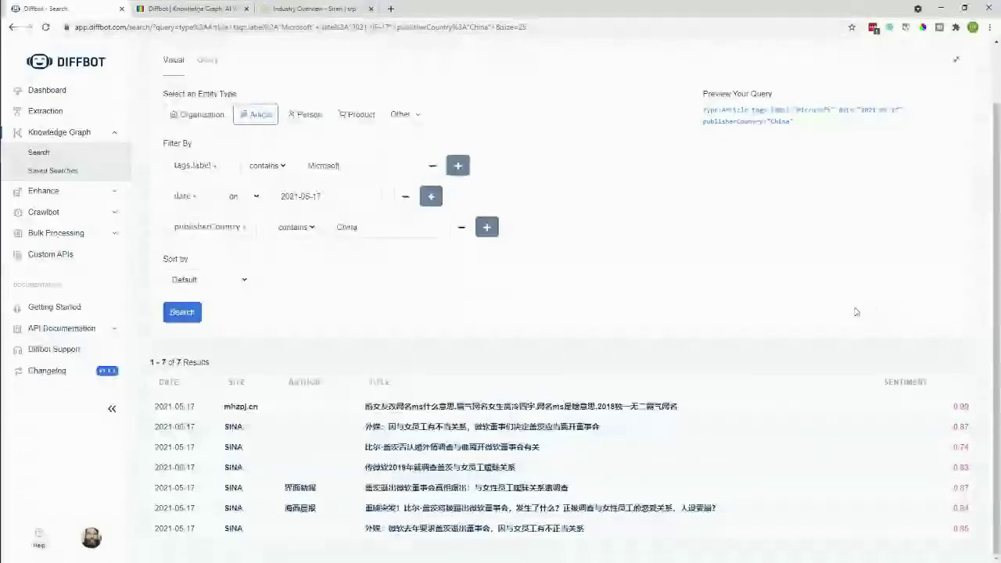
- Change the date filter to after 2021-05-17, run the article search and look through the results
left_click(239, 196)
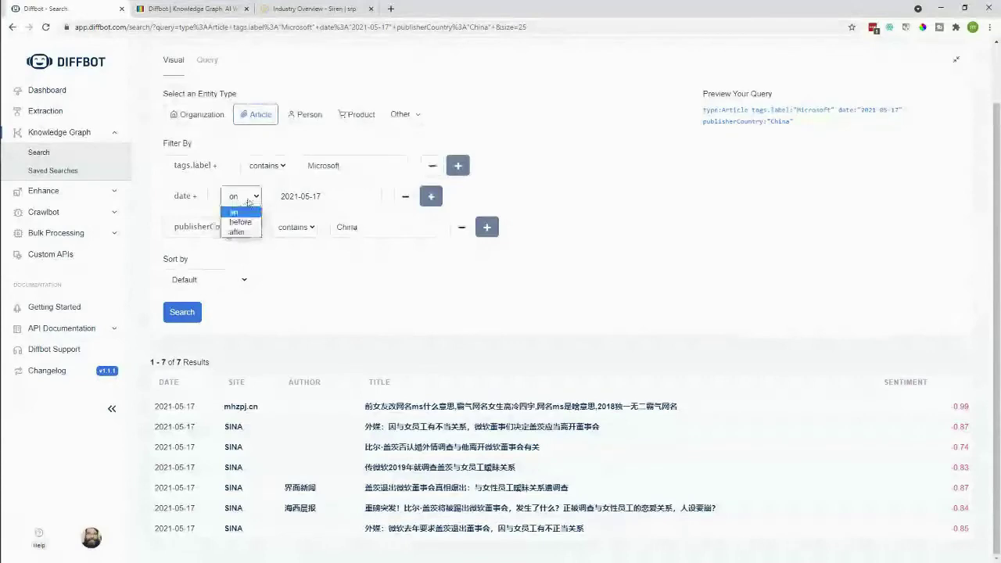
left_click(237, 232)
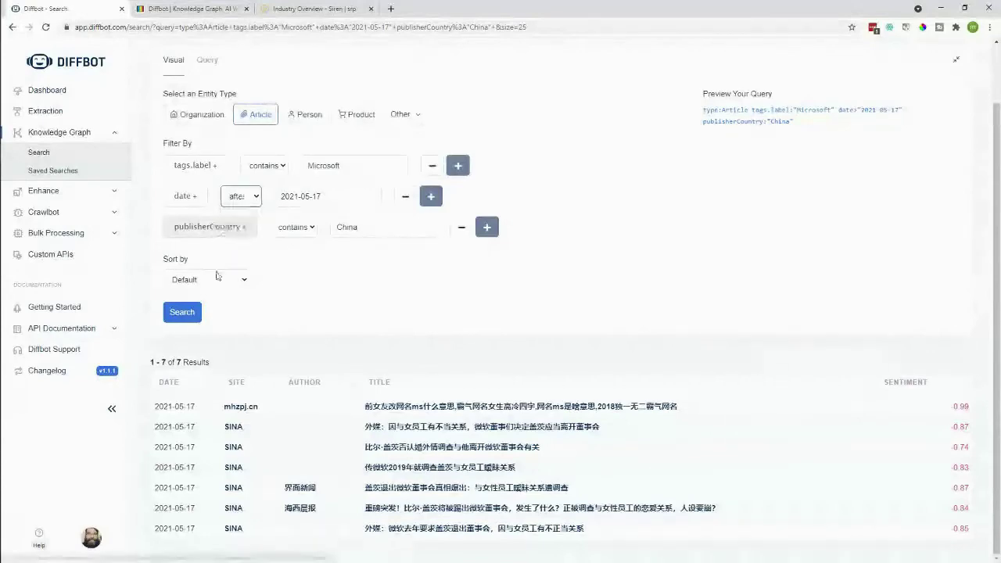
left_click(180, 312)
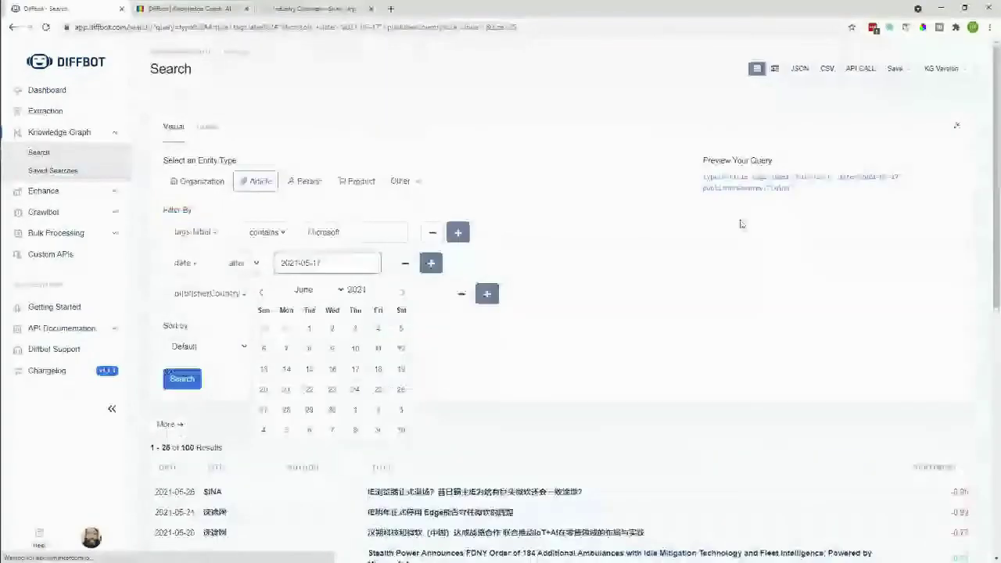
scroll(955, 356, "down", 6)
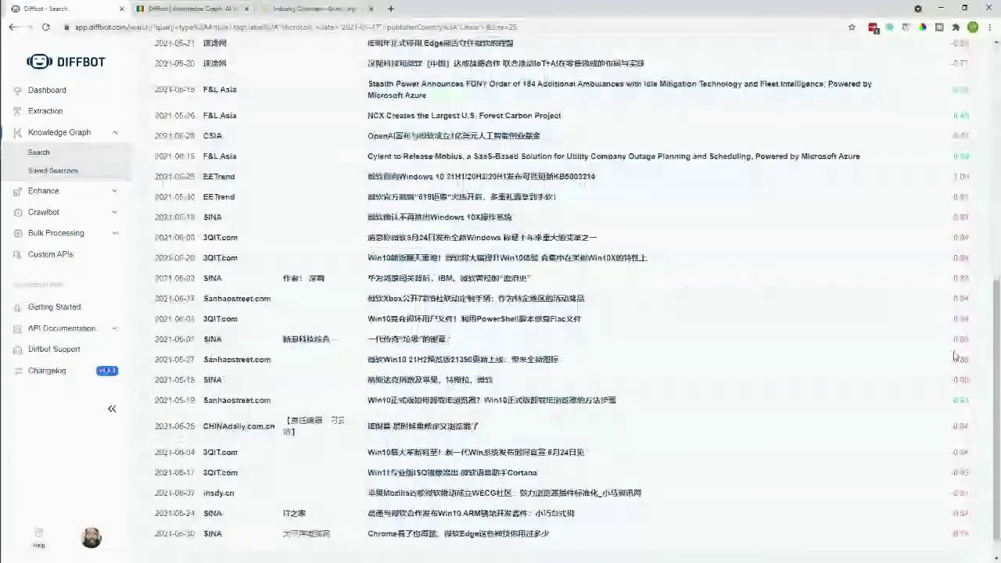
scroll(954, 355, "down", 1)
scroll(822, 366, "up", 5)
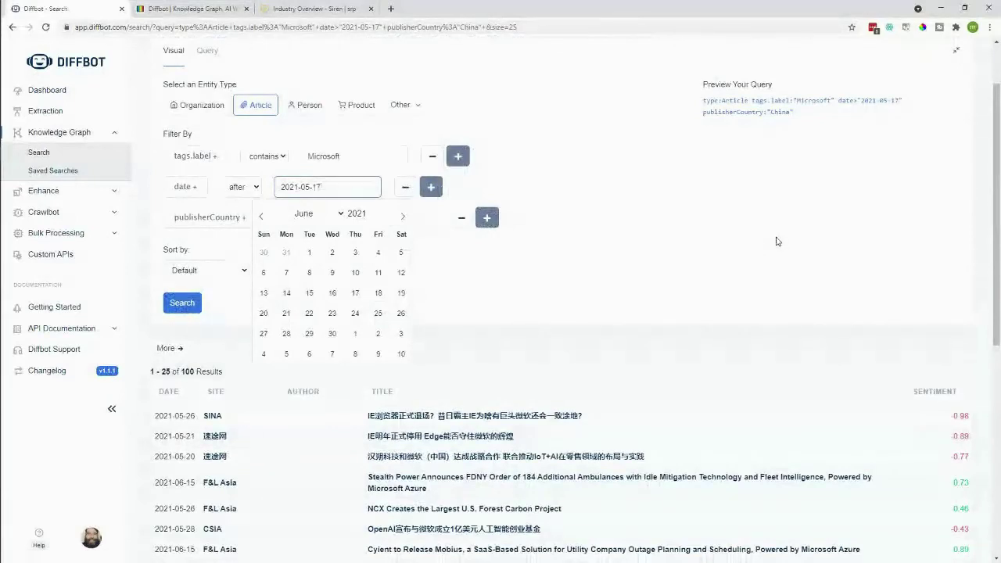
left_click(740, 245)
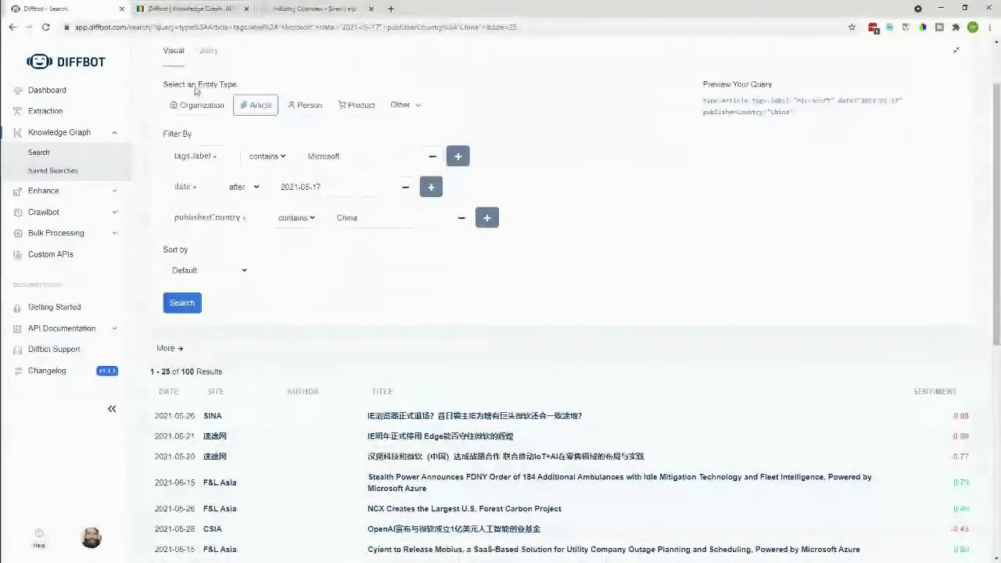
- Replace the text query with type:Article tags.label:or("Microsoft Teams", "Facebook Workplace") and run the search
left_click(208, 50)
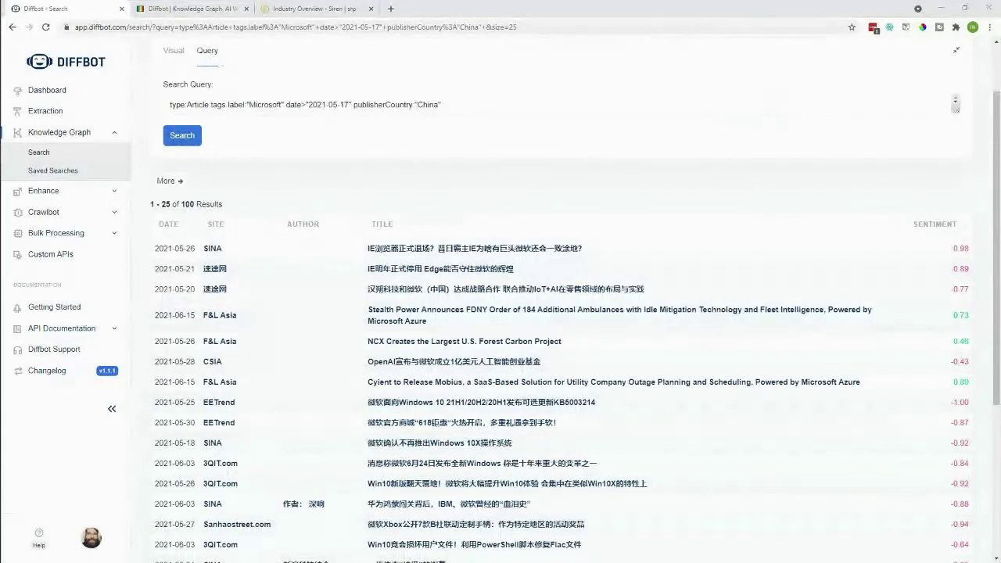
left_click(459, 106)
key("ctrl+a")
type("type:Article tags.label:or(\"Microsoft Teams\", \"Facebook Workplace\")")
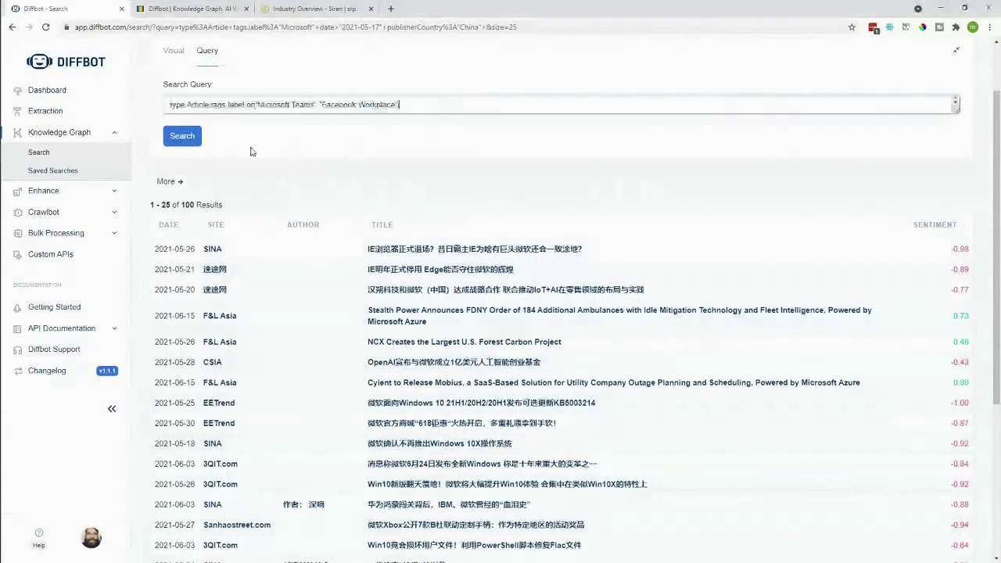
left_click(182, 136)
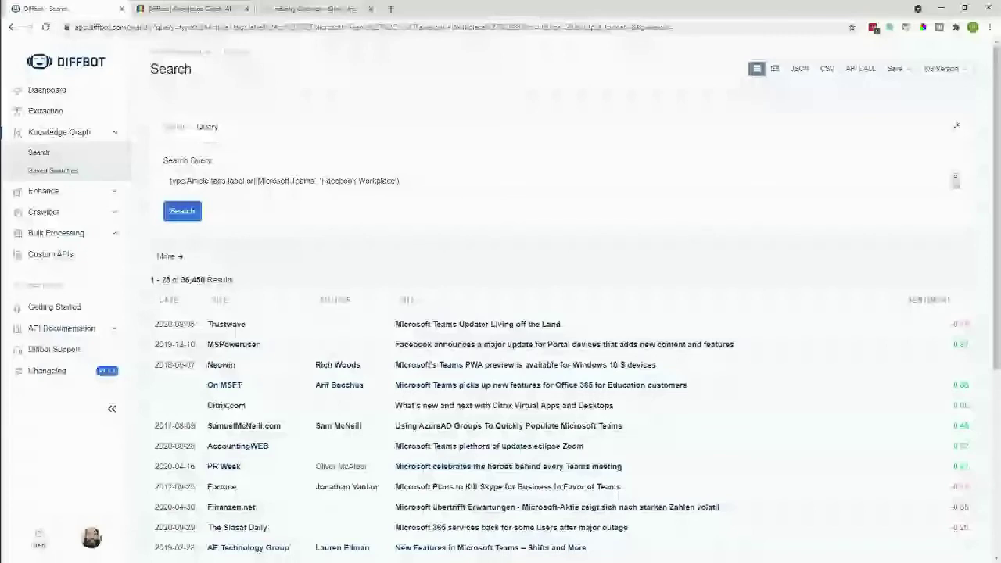
- Replace the query with type:Article quotes.speaker:"Joe Biden" facet:quotes.quote, without a date limit, and run the search
key("ctrl+a")
type("type:Article date<30d quotes.speaker:\"Joe Biden\" facet:quotes.quote")
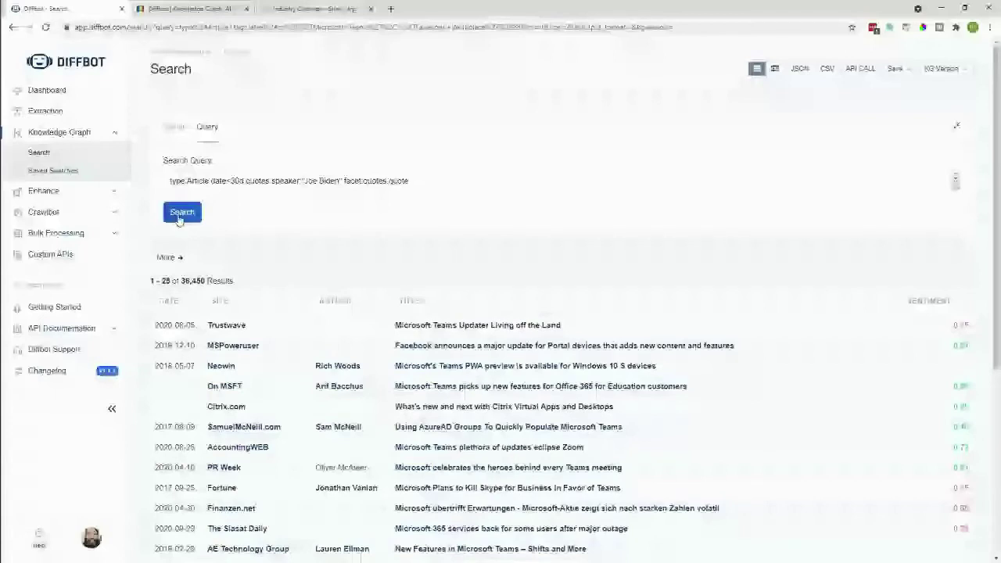
left_click_drag(246, 181, 211, 181)
key("BackSpace")
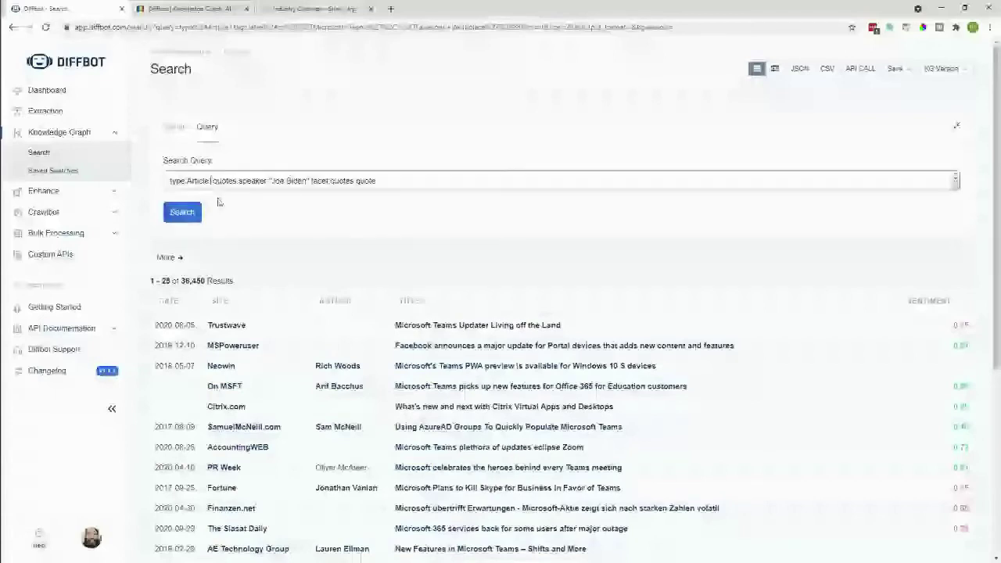
key("Return")
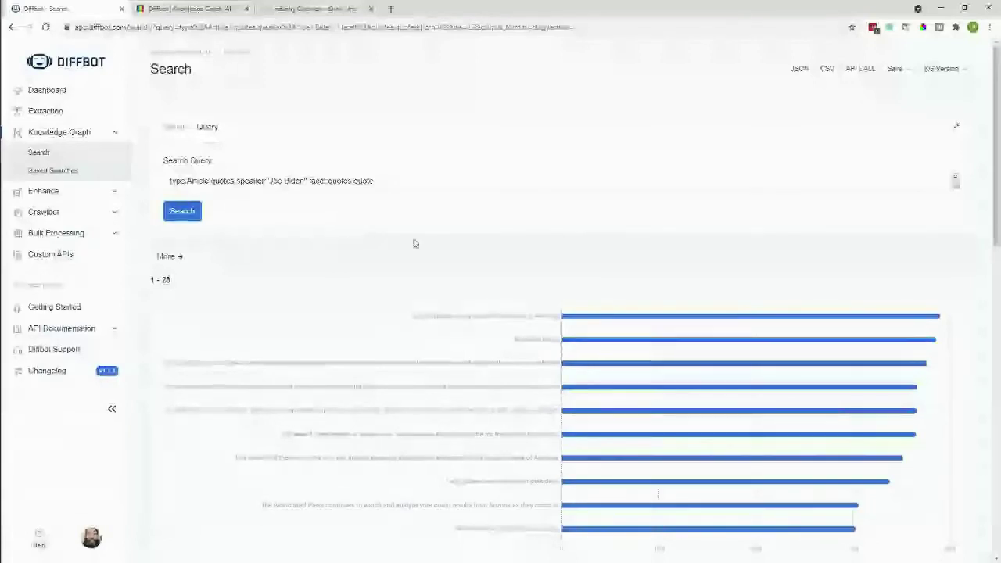
- Open the articles behind the first listed Joe Biden quote and inspect the strict quote query and its results
scroll(413, 242, "down", 5)
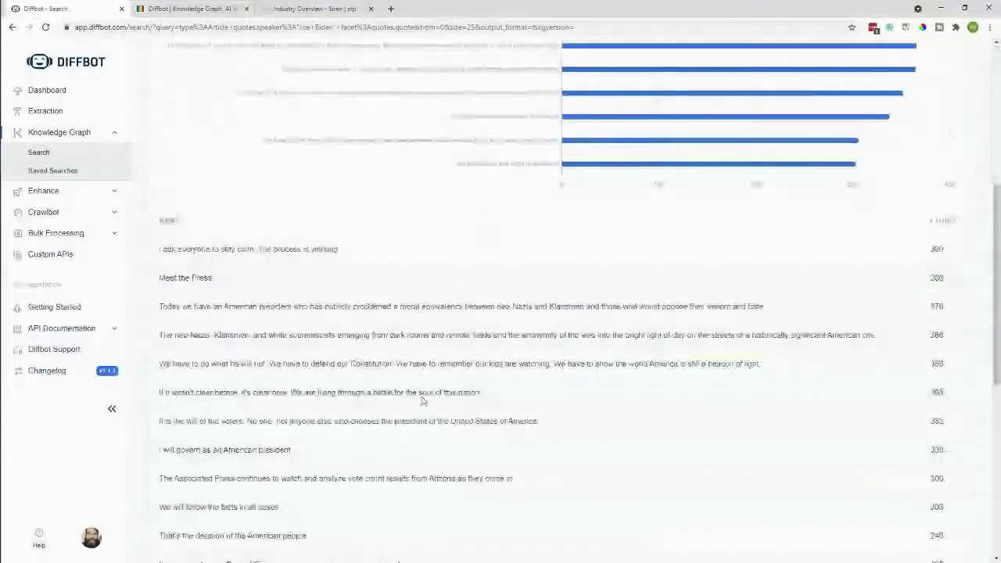
left_click(242, 253)
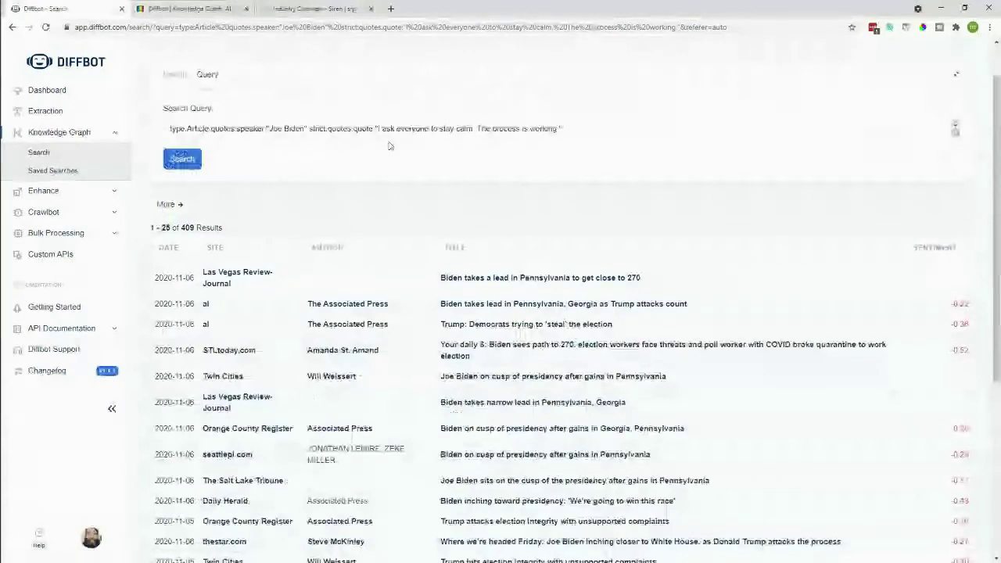
left_click_drag(380, 128, 557, 128)
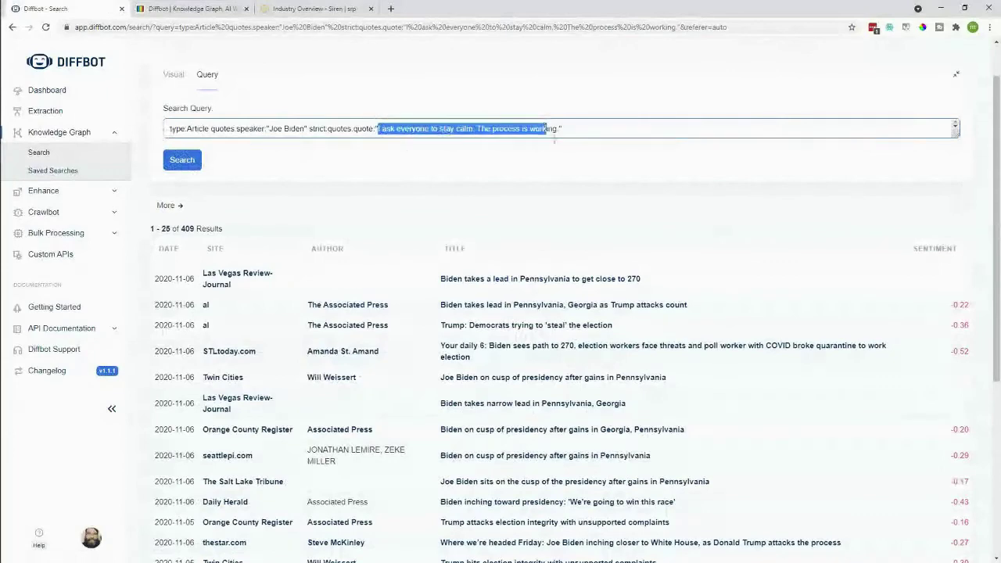
left_click(544, 193)
scroll(529, 205, "down", 2)
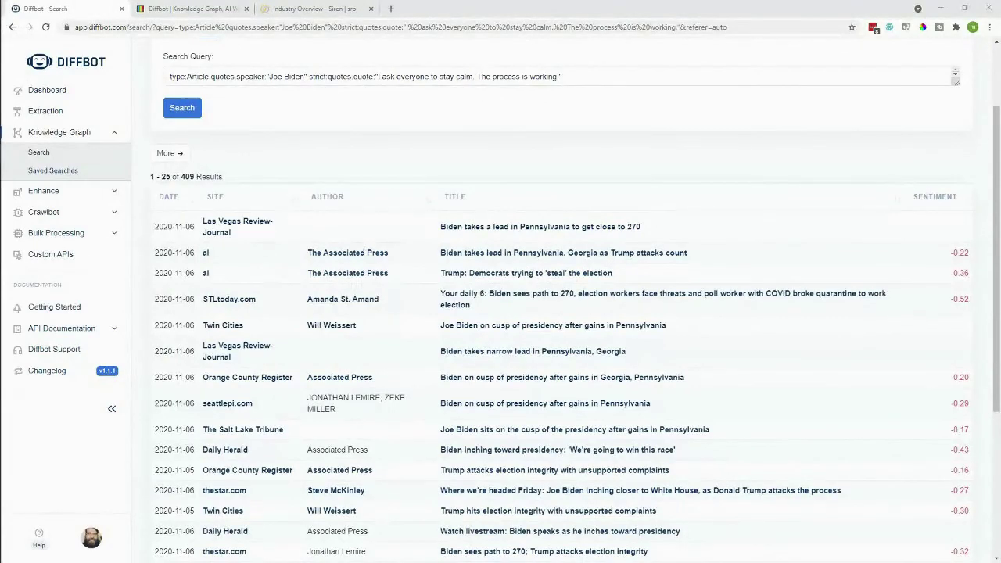
- View the Build a News Feed page, and switch to the Industry Overview dashboard in Siren Investigate
left_click(219, 8)
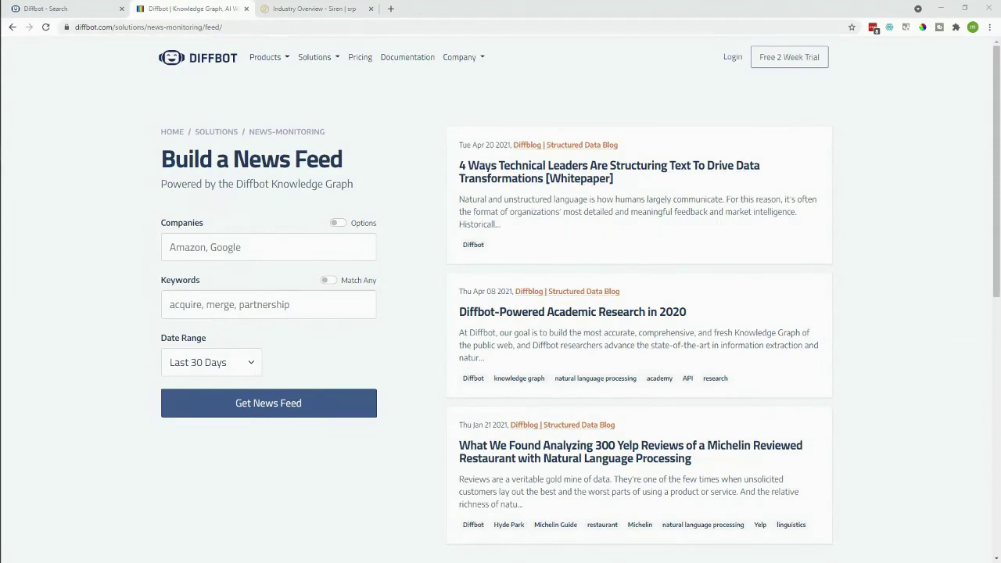
left_click(328, 9)
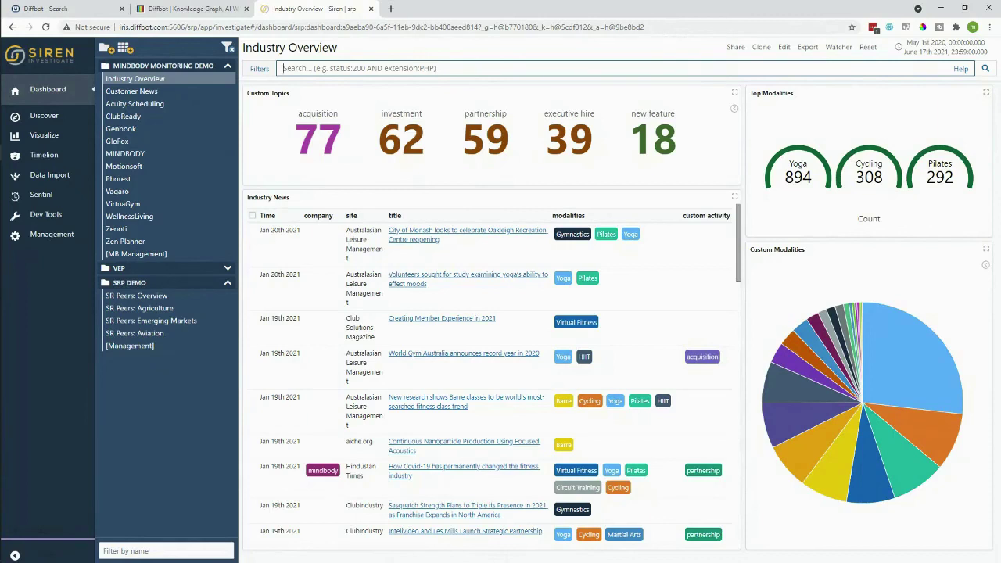
- View the Customer News dashboard, and examine the hiring and news trends on the VirtuaGym dashboard
left_click(185, 93)
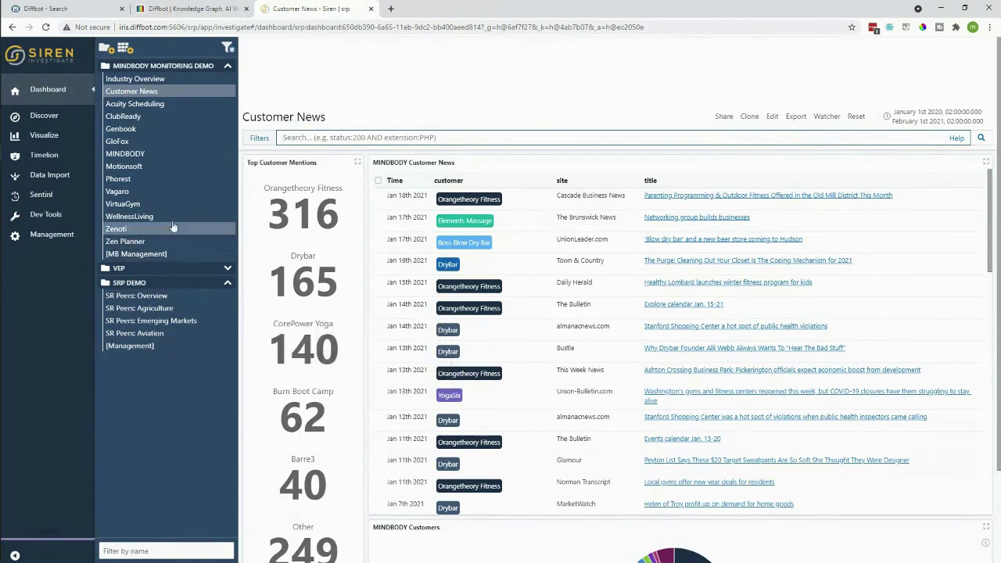
left_click(153, 208)
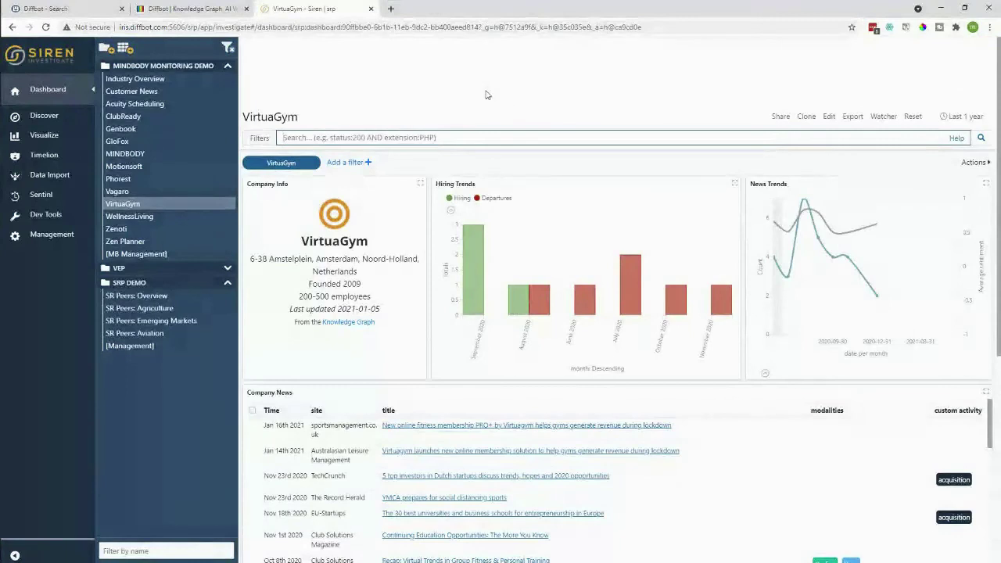
mouse_move(472, 280)
mouse_move(789, 280)
mouse_move(818, 240)
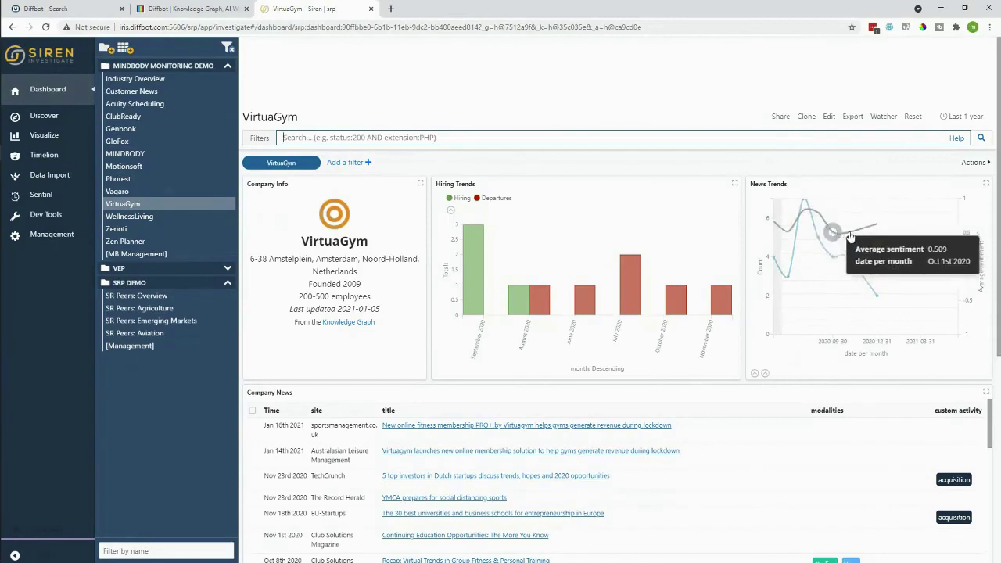
mouse_move(875, 229)
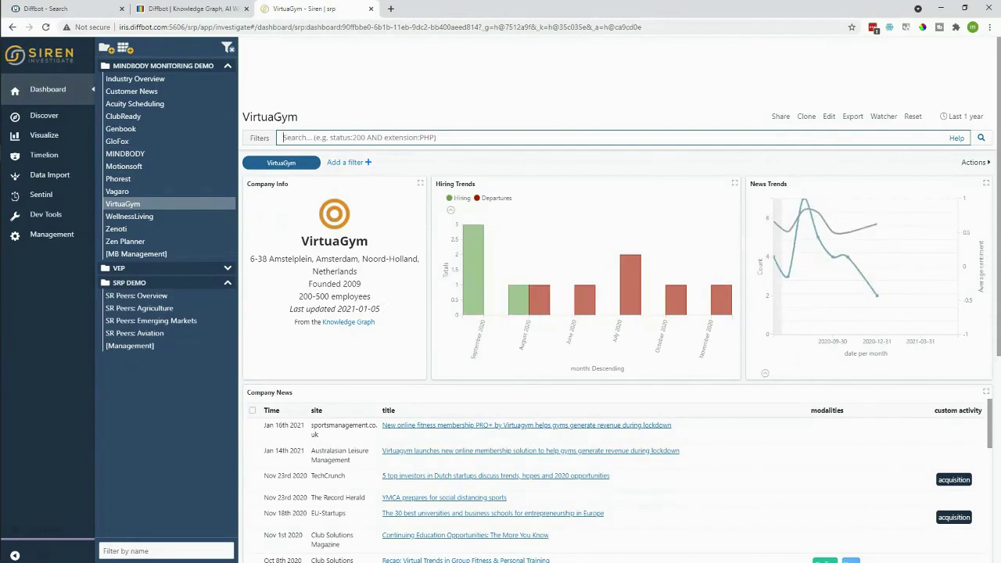